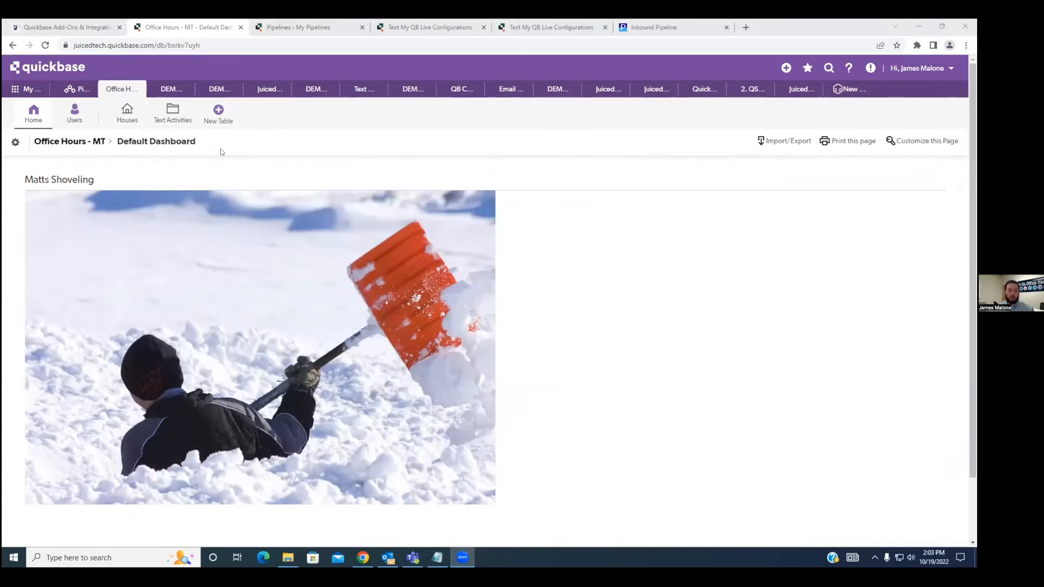
Open the first house record (House #4) in the Houses table and review its text message fields.
{"action": "left_click", "coordinate": [130, 117]}
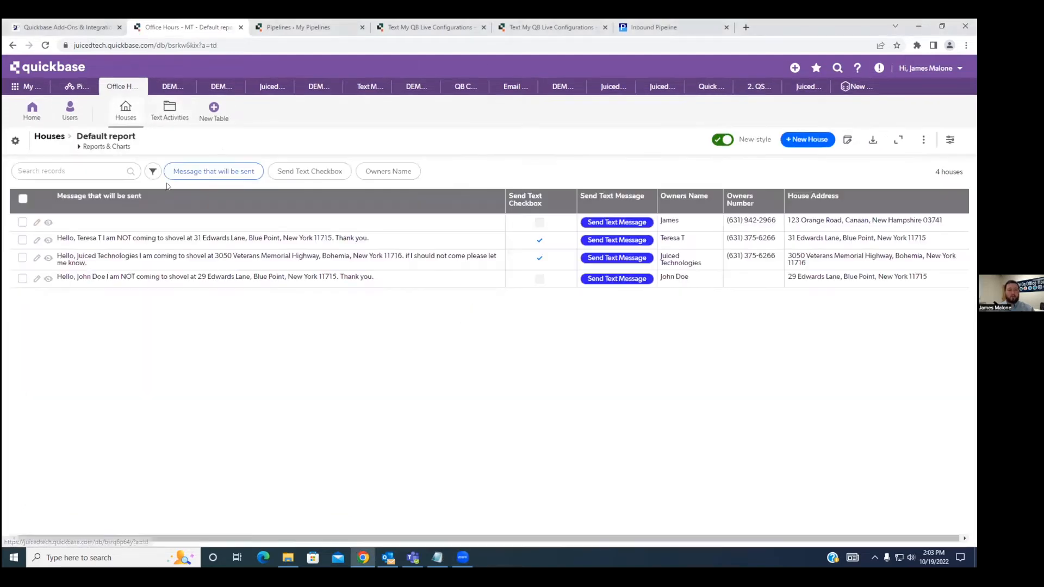
{"action": "left_click", "coordinate": [49, 223]}
{"action": "left_click_drag", "start_coordinate": [105, 173], "coordinate": [85, 173]}
{"action": "left_click", "coordinate": [337, 261]}
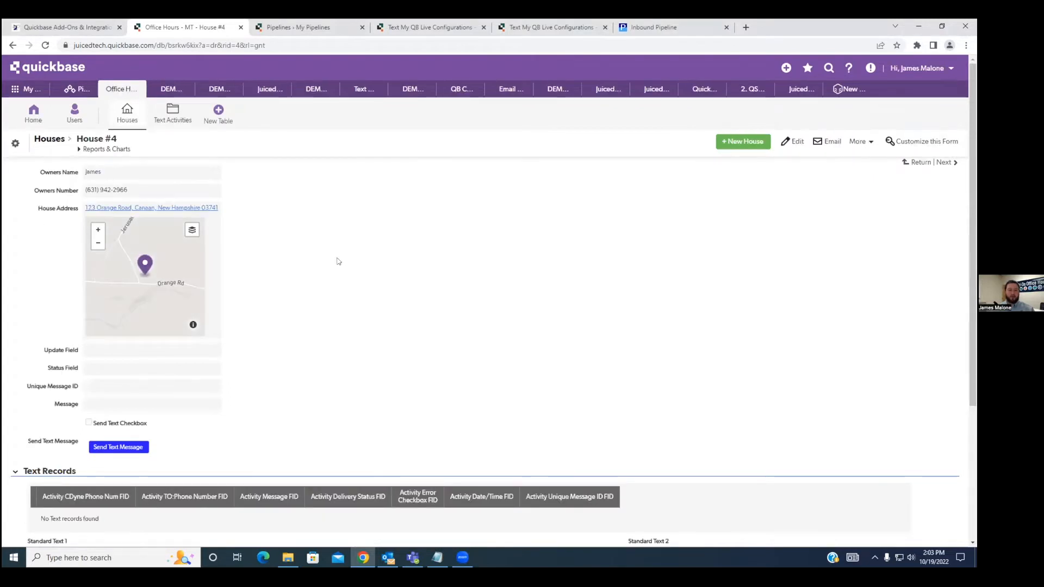
{"action": "scroll", "coordinate": [339, 261], "scroll_direction": "down", "scroll_amount": 3}
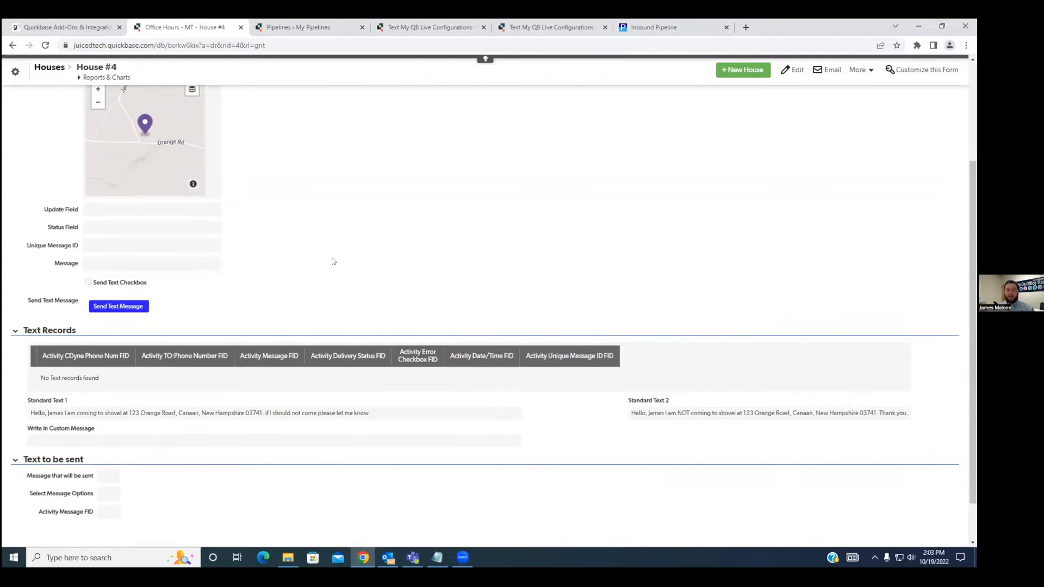
{"action": "scroll", "coordinate": [333, 261], "scroll_direction": "down", "scroll_amount": 1}
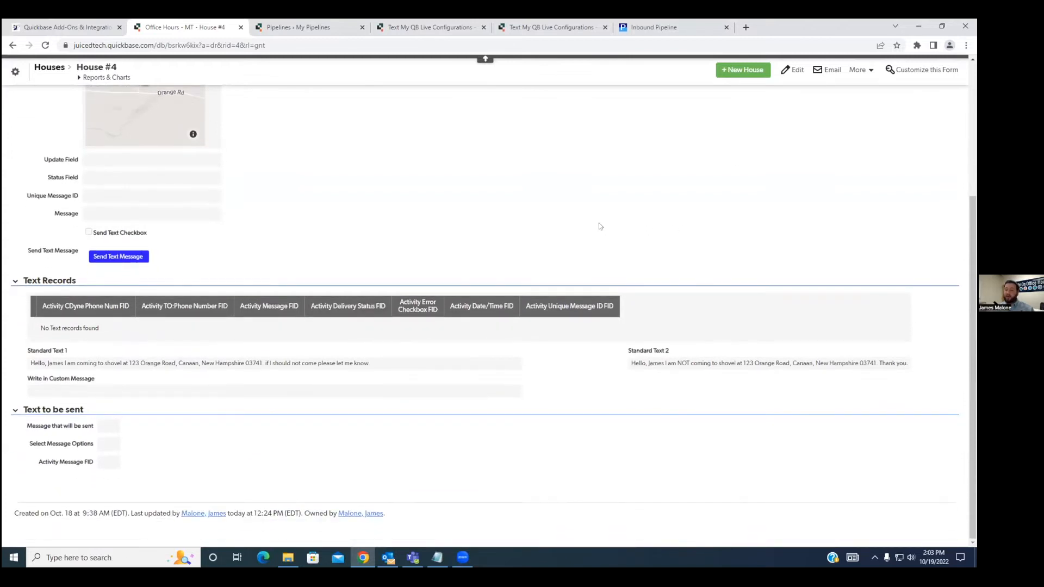
Edit House #4 to use Standard Text 1 as its message option and save the record.
{"action": "left_click", "coordinate": [792, 69]}
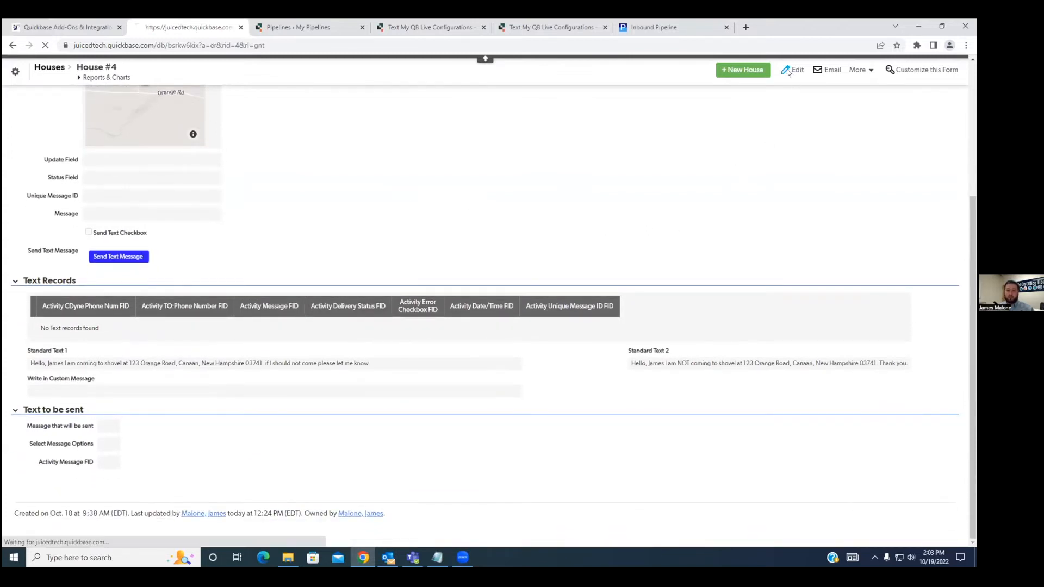
{"action": "scroll", "coordinate": [116, 340], "scroll_direction": "down", "scroll_amount": 5}
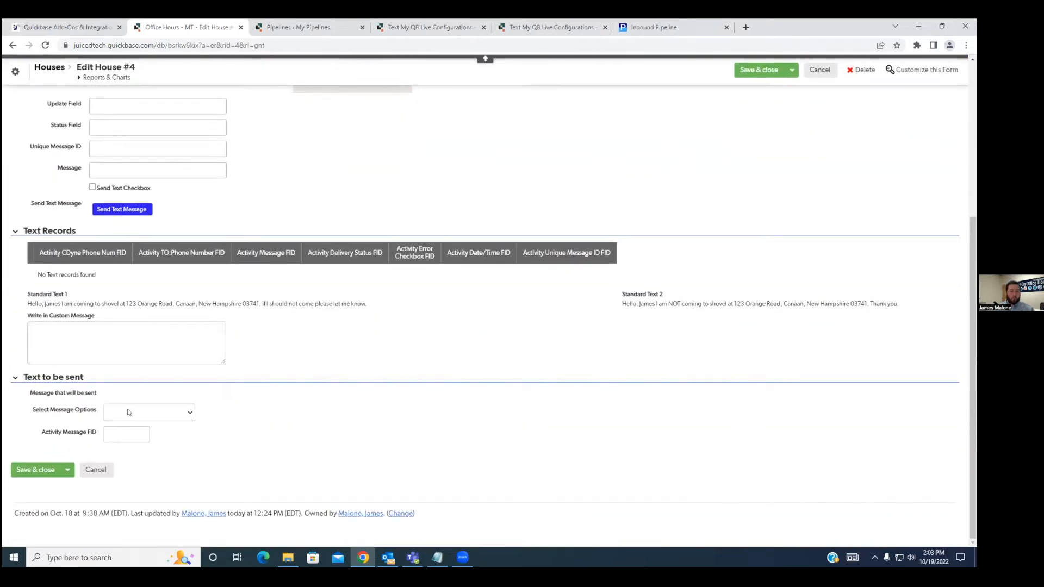
{"action": "left_click", "coordinate": [129, 414]}
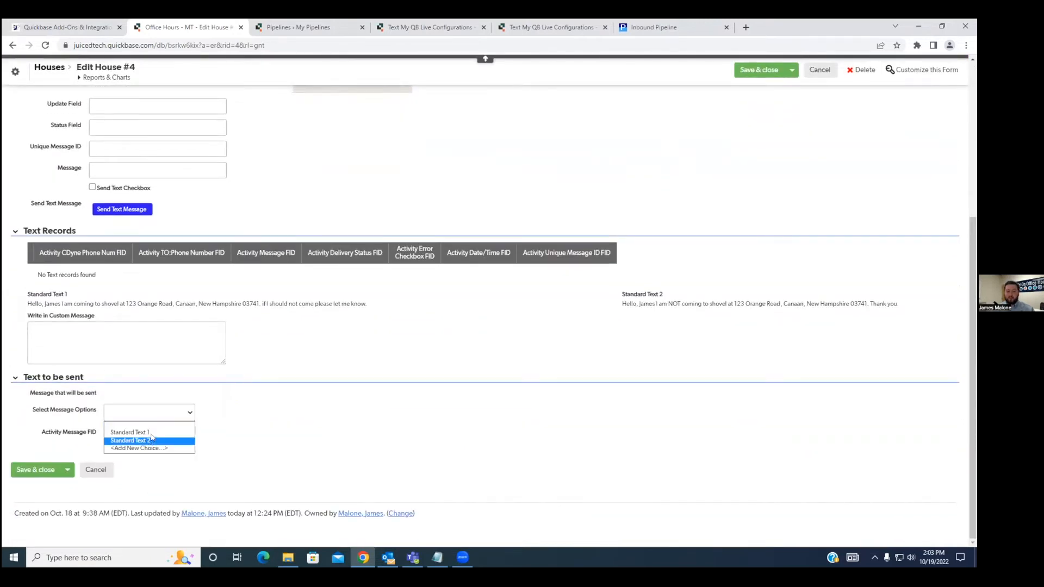
{"action": "left_click", "coordinate": [152, 434]}
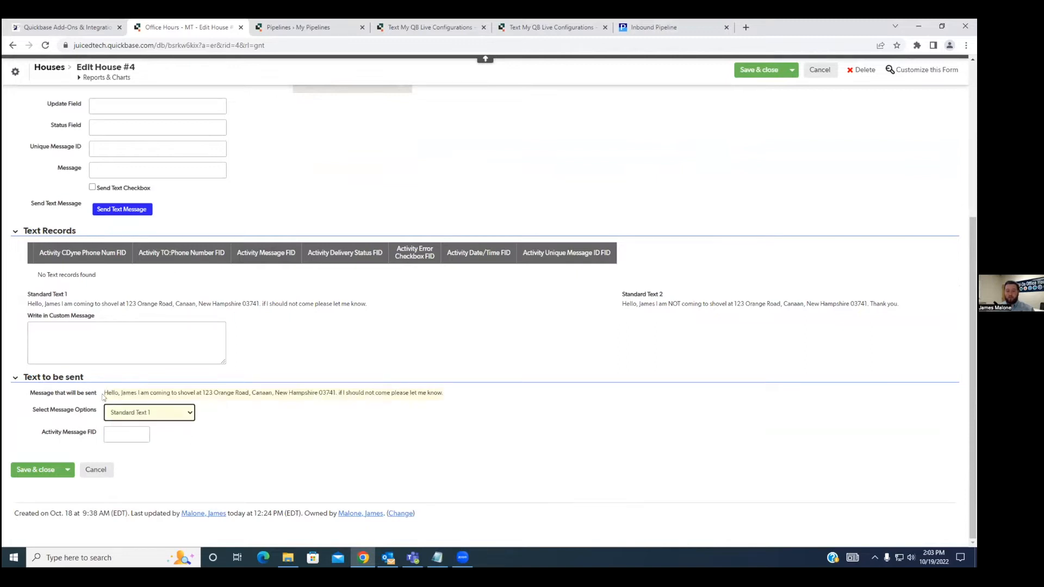
{"action": "left_click_drag", "start_coordinate": [105, 392], "coordinate": [176, 392]}
{"action": "left_click", "coordinate": [232, 405]}
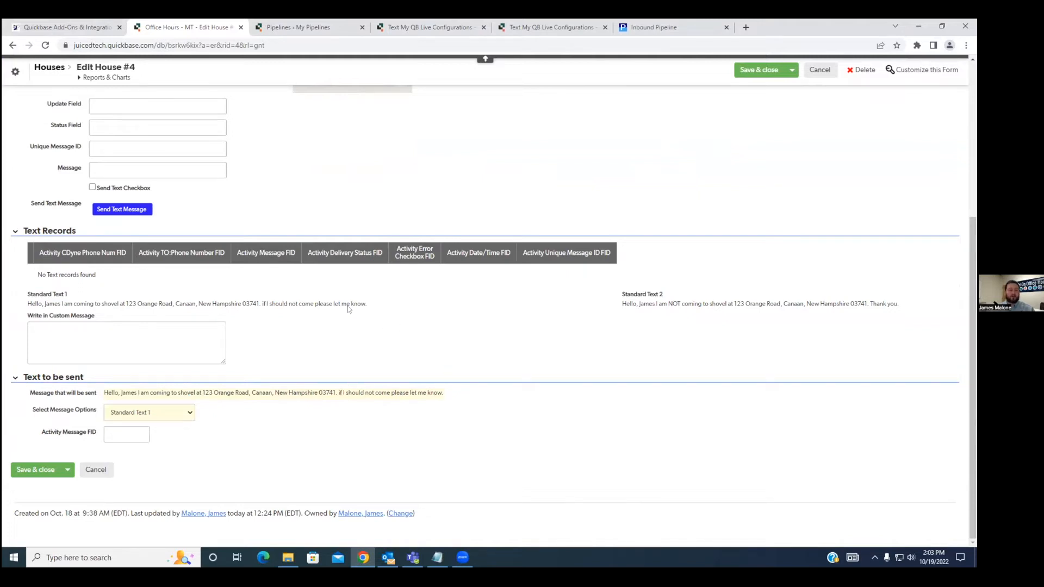
{"action": "left_click_drag", "start_coordinate": [366, 303], "coordinate": [22, 306]}
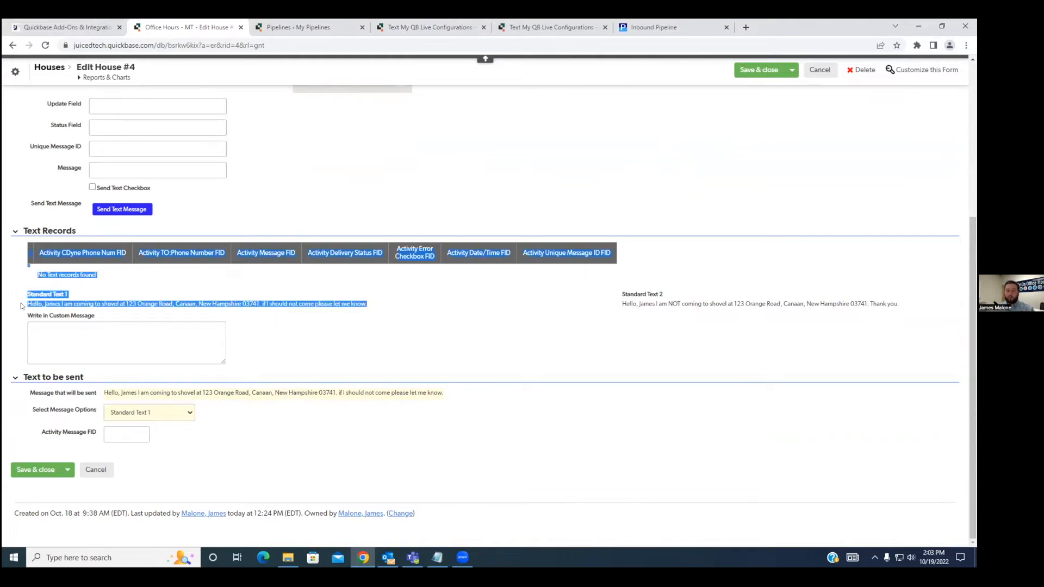
{"action": "left_click", "coordinate": [298, 332]}
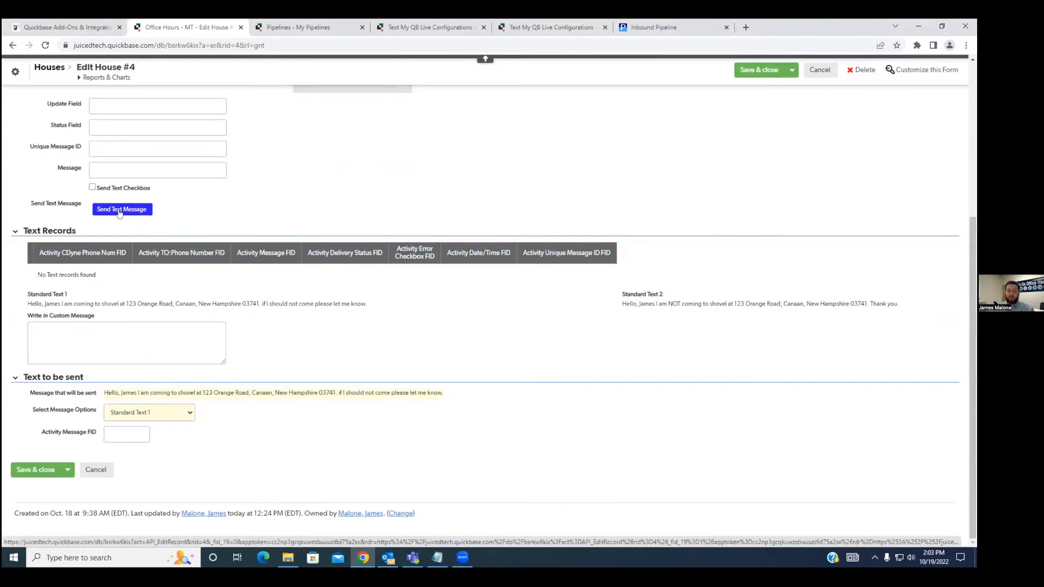
{"action": "left_click", "coordinate": [749, 71]}
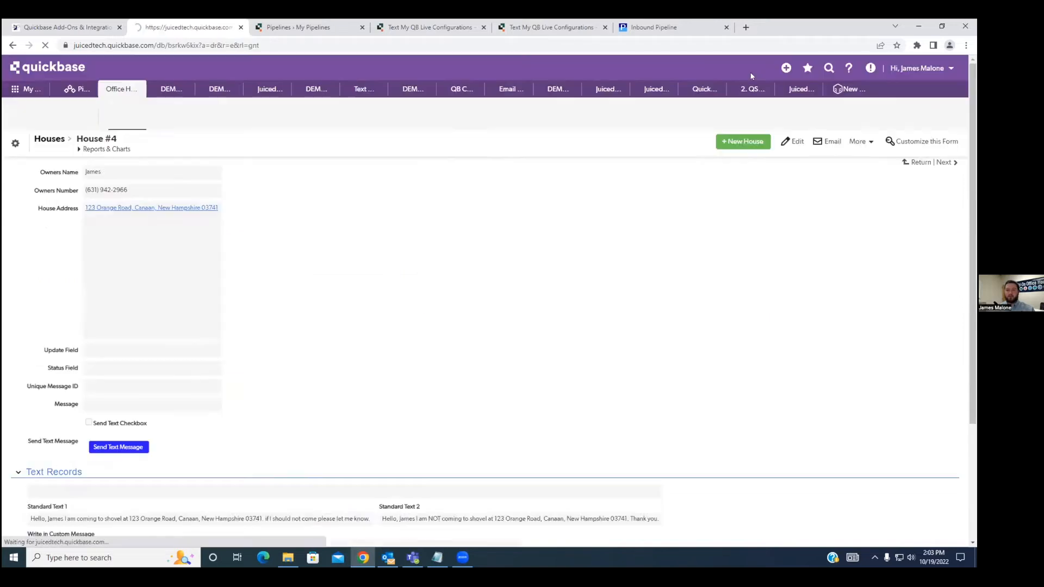
Send the text message from House #4 and refresh the record to update its text records.
{"action": "left_click", "coordinate": [142, 448]}
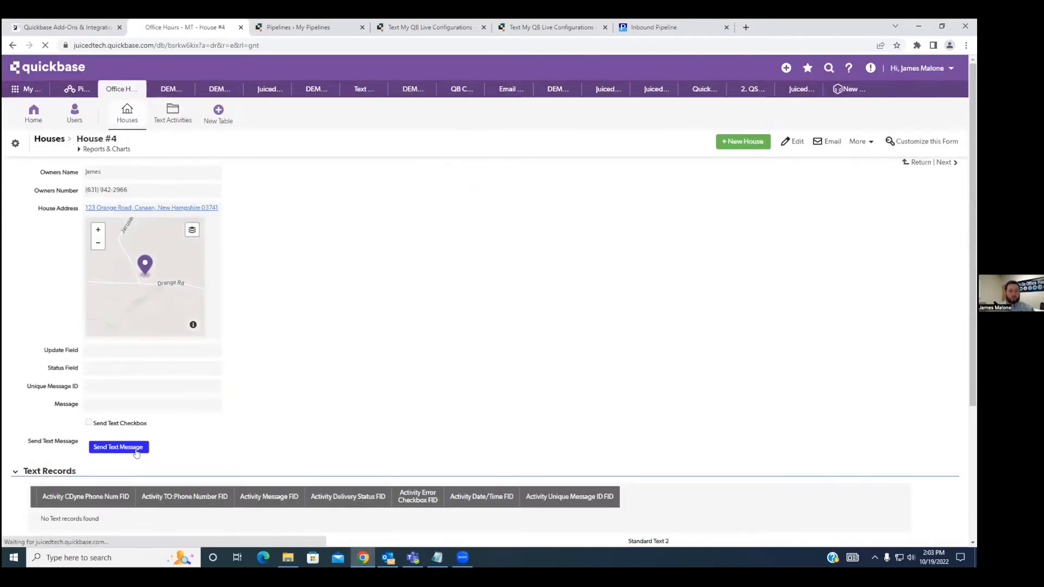
{"action": "scroll", "coordinate": [435, 313], "scroll_direction": "down", "scroll_amount": 2}
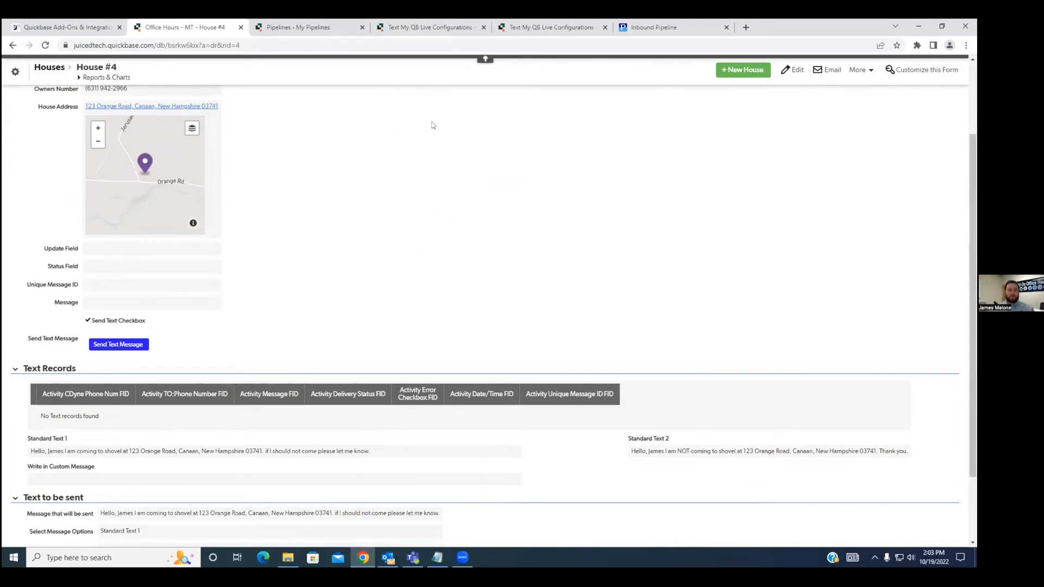
{"action": "left_click", "coordinate": [46, 47]}
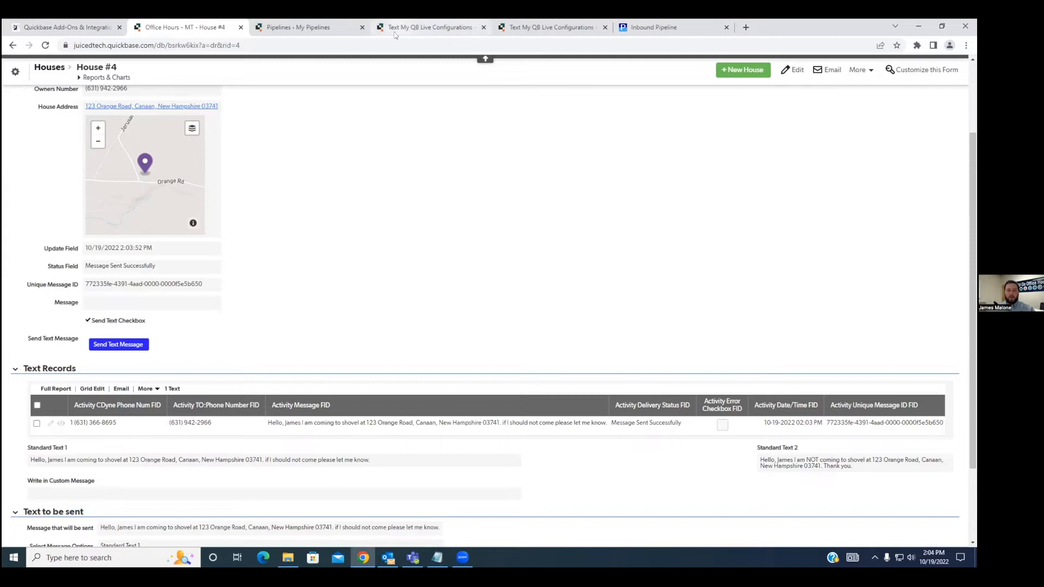
Compare the client info of Text My QB configurations #394 and #390, dismissing the e-mail notification.
{"action": "left_click", "coordinate": [509, 32]}
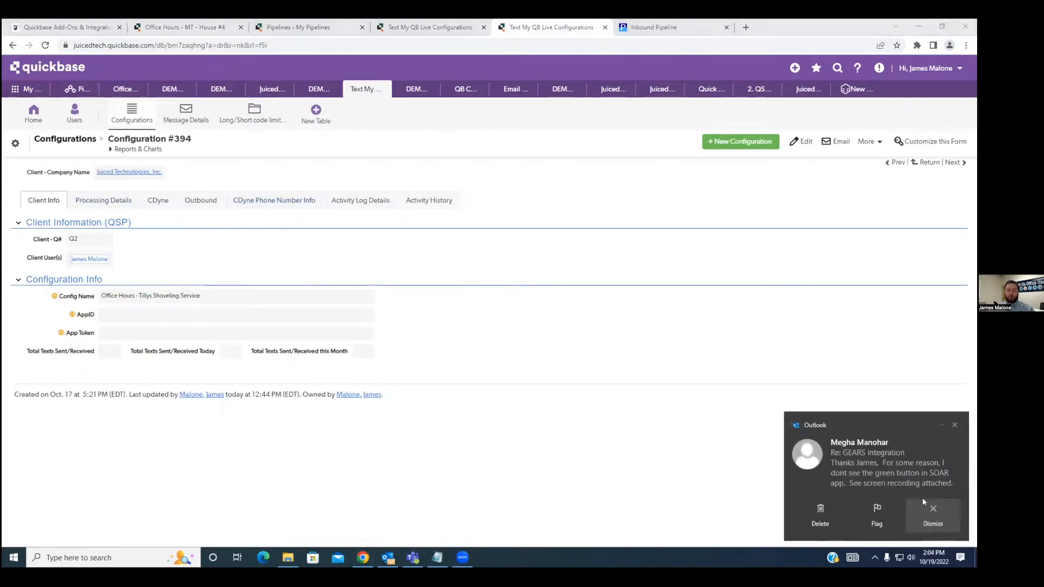
{"action": "left_click", "coordinate": [930, 508]}
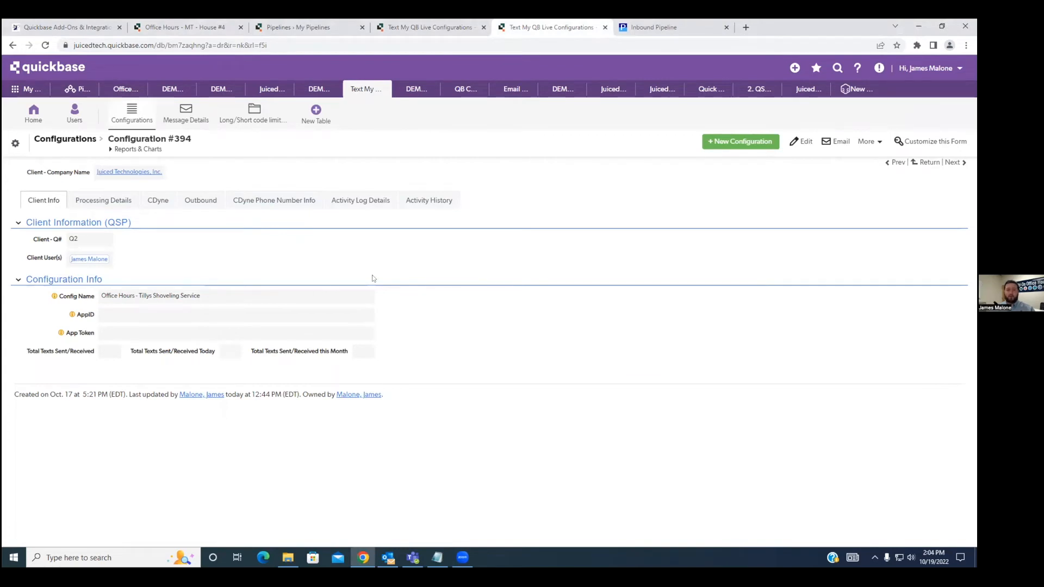
{"action": "left_click", "coordinate": [435, 28]}
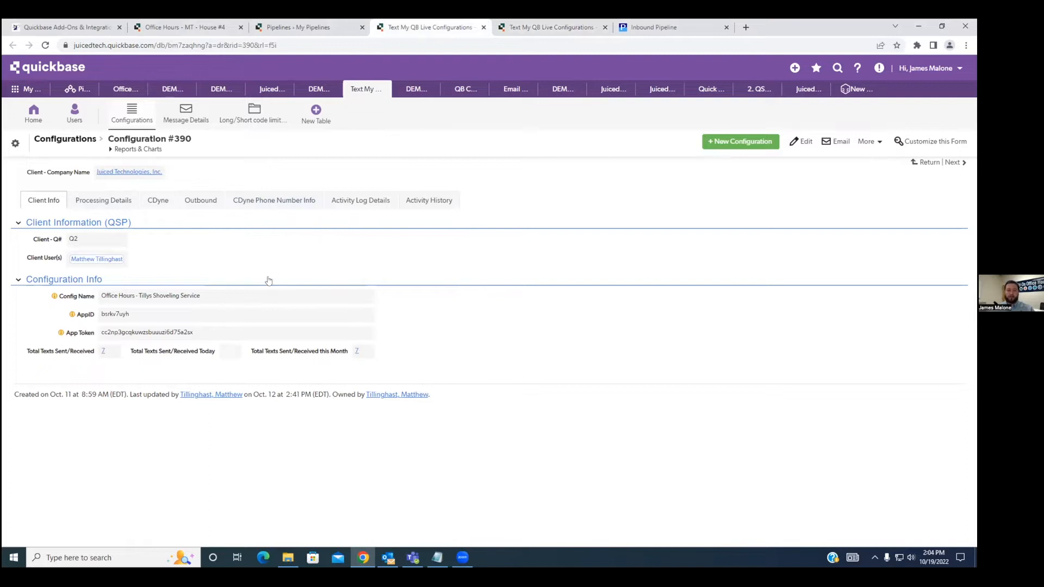
{"action": "left_click", "coordinate": [516, 31]}
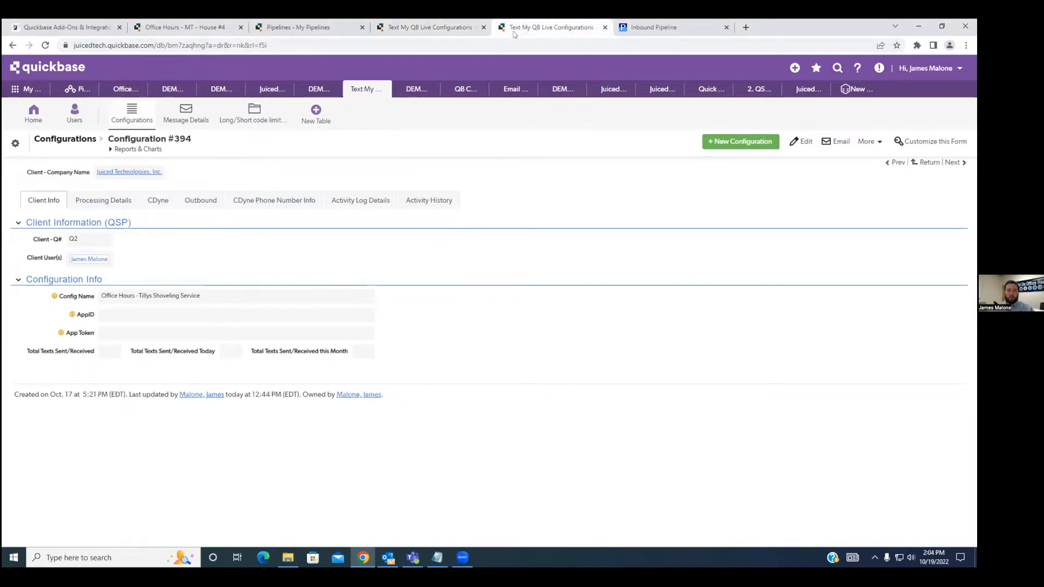
Open configuration #394 for editing and check its Config Name and AppID fields.
{"action": "left_click", "coordinate": [806, 142]}
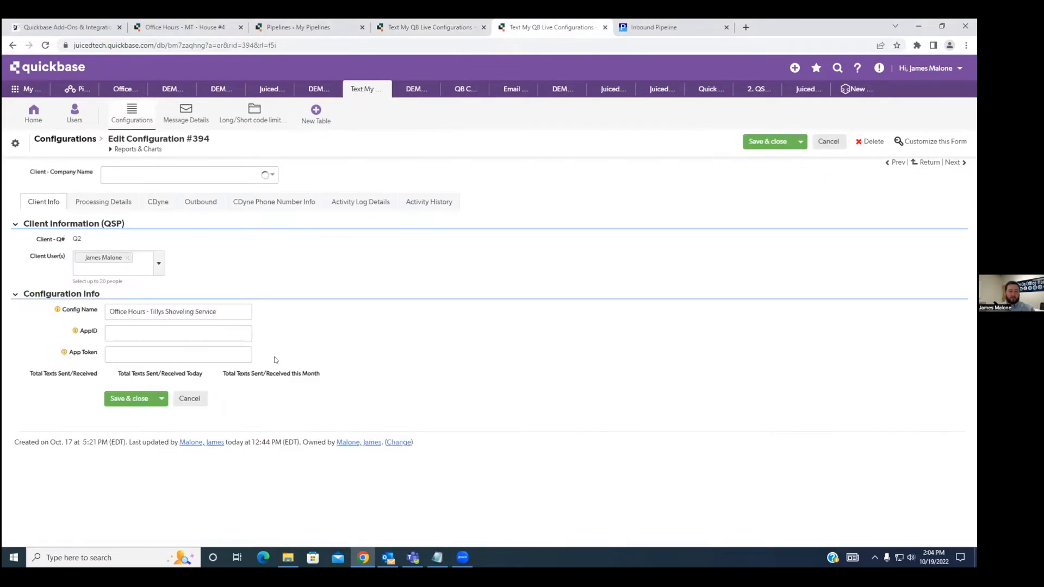
{"action": "left_click_drag", "start_coordinate": [98, 312], "coordinate": [61, 314]}
{"action": "left_click", "coordinate": [297, 325]}
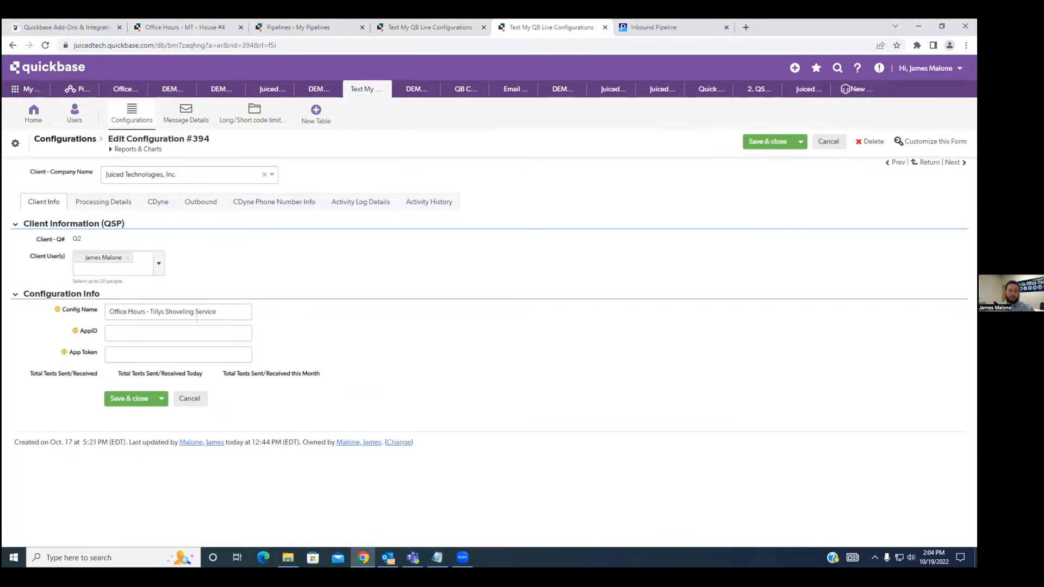
{"action": "left_click_drag", "start_coordinate": [100, 334], "coordinate": [83, 335]}
{"action": "left_click", "coordinate": [287, 349]}
Open the Office Hours - MT app home page in a separate browser tab and copy the app ID bsrkv7uyh from its URL.
{"action": "left_click", "coordinate": [197, 27]}
{"action": "scroll", "coordinate": [166, 166], "scroll_direction": "up", "scroll_amount": 3}
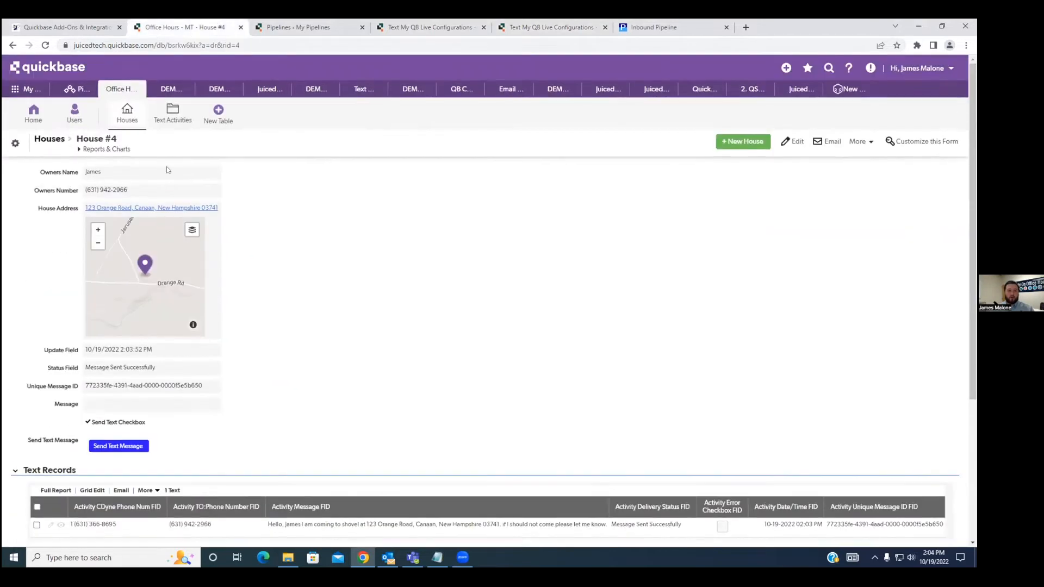
{"action": "right_click", "coordinate": [74, 113]}
{"action": "left_click", "coordinate": [69, 123]}
{"action": "left_click_drag", "start_coordinate": [273, 33], "coordinate": [157, 32]}
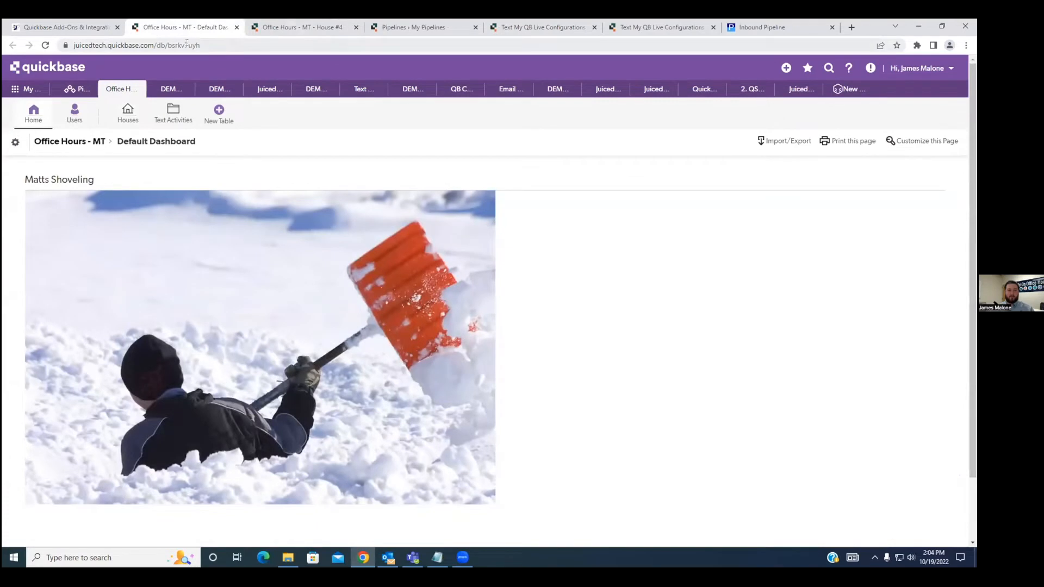
{"action": "double_click", "coordinate": [201, 45]}
{"action": "key", "text": "ctrl+c"}
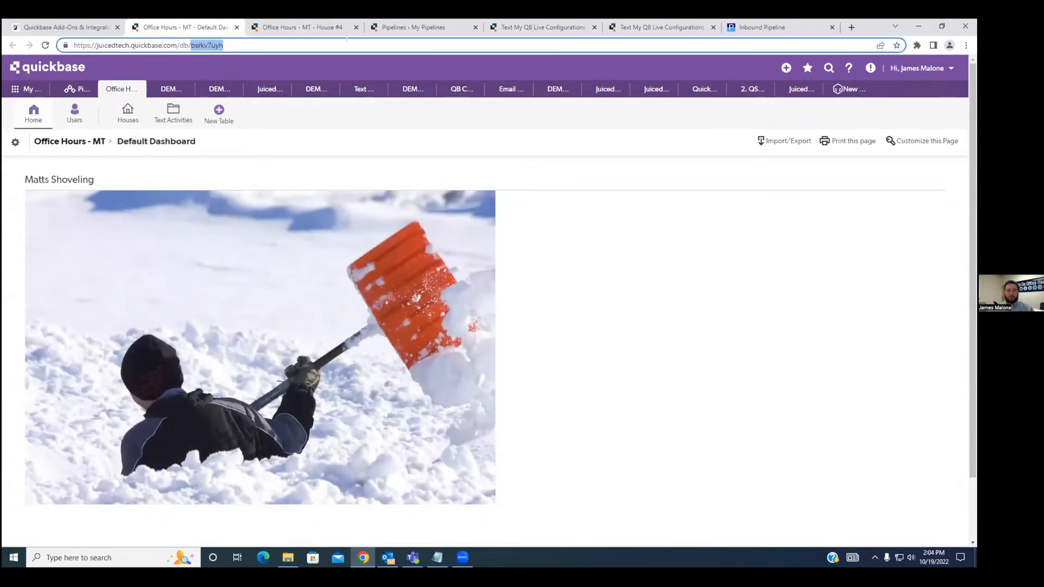
Fill in the AppID of configuration #394 with the copied app ID bsrkv7uyh.
{"action": "left_click", "coordinate": [503, 31]}
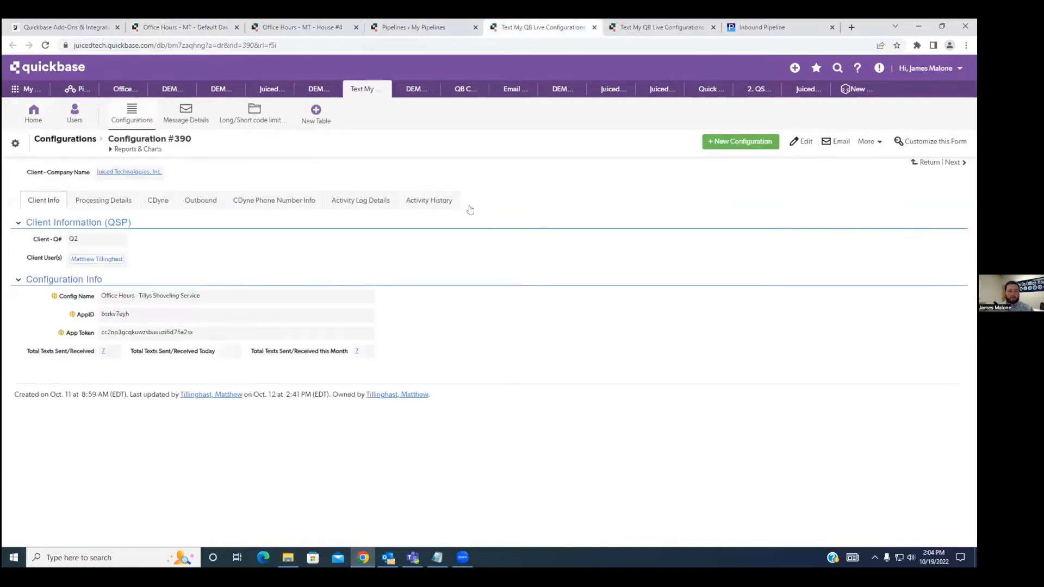
{"action": "left_click", "coordinate": [661, 28]}
{"action": "left_click", "coordinate": [132, 333]}
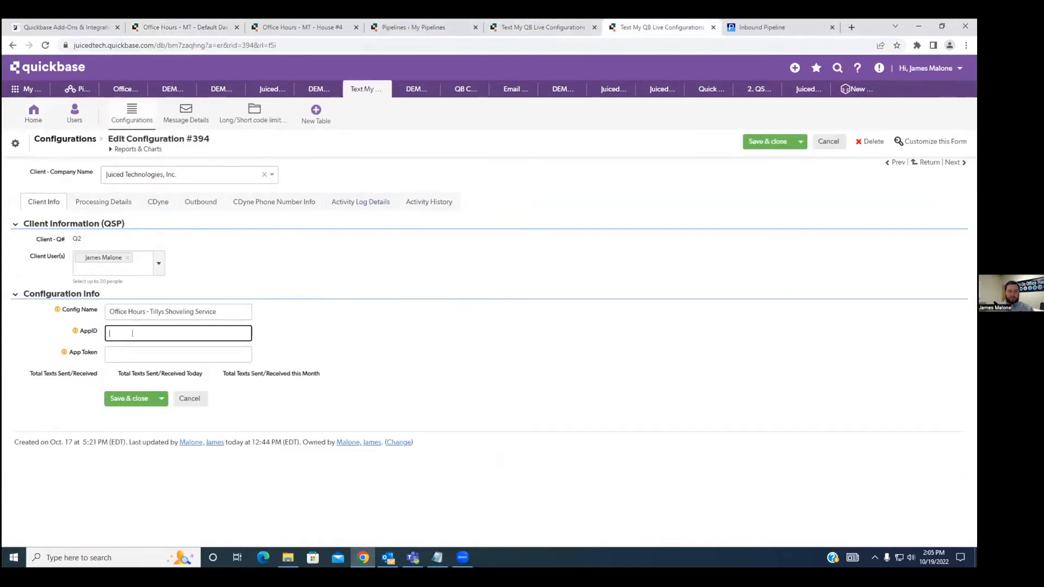
{"action": "right_click", "coordinate": [133, 335]}
{"action": "left_click", "coordinate": [167, 416]}
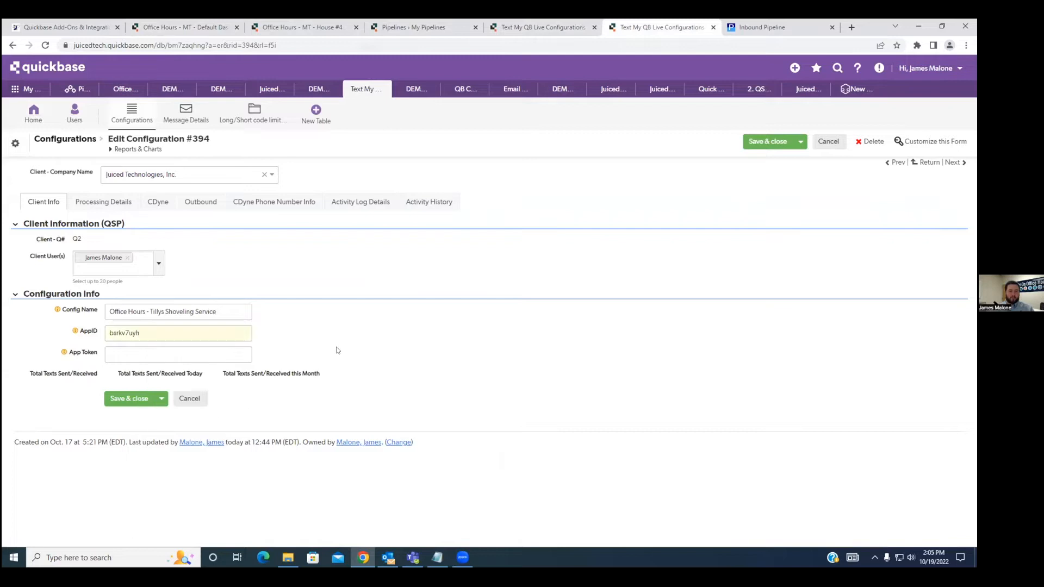
In the processing details of configuration #394, set the text type to Inbound and the status to Enabled.
{"action": "left_click", "coordinate": [90, 205]}
{"action": "left_click", "coordinate": [96, 255]}
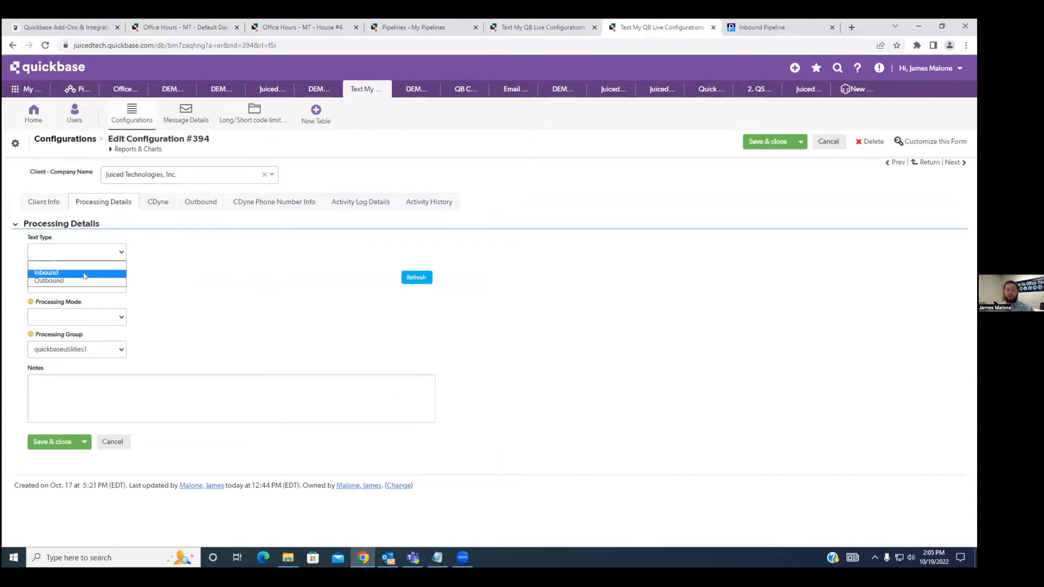
{"action": "left_click", "coordinate": [79, 275]}
{"action": "left_click", "coordinate": [109, 280]}
{"action": "left_click", "coordinate": [70, 314]}
{"action": "left_click", "coordinate": [176, 278]}
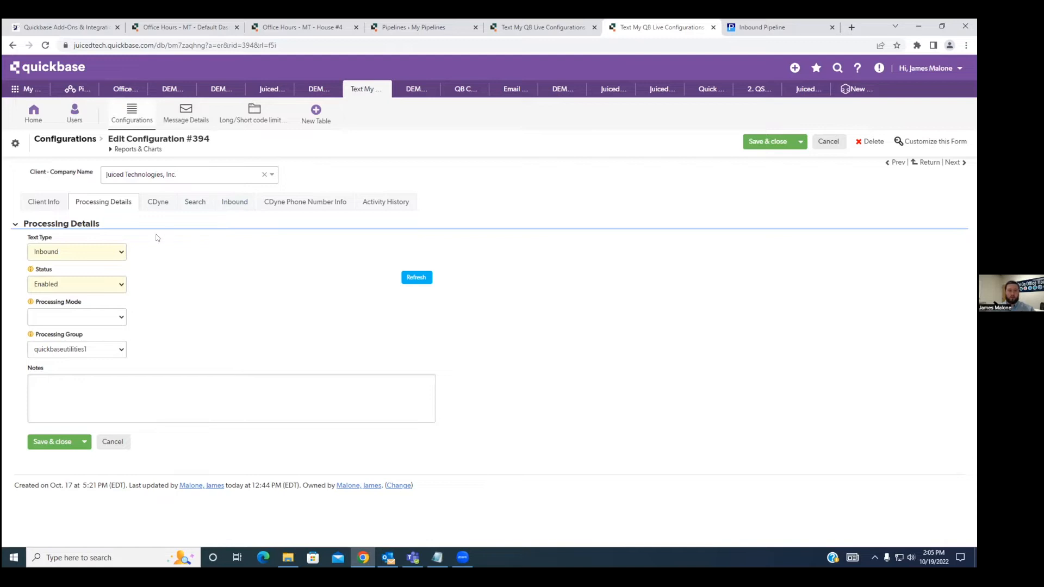
Check the CDyne info of configuration #394 and enable Insert into Messages Received in its inbound settings.
{"action": "left_click", "coordinate": [155, 206]}
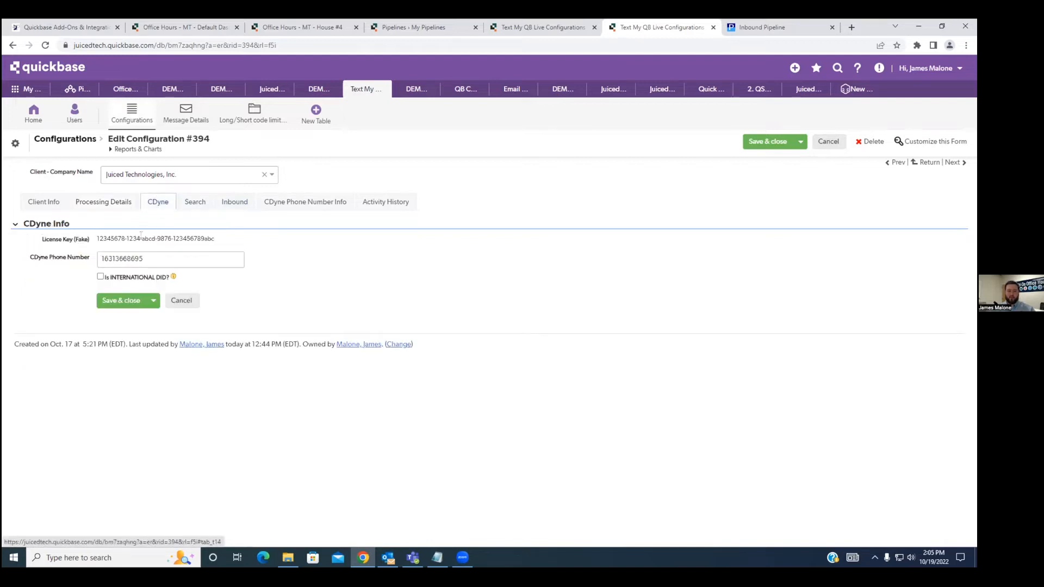
{"action": "left_click", "coordinate": [233, 202]}
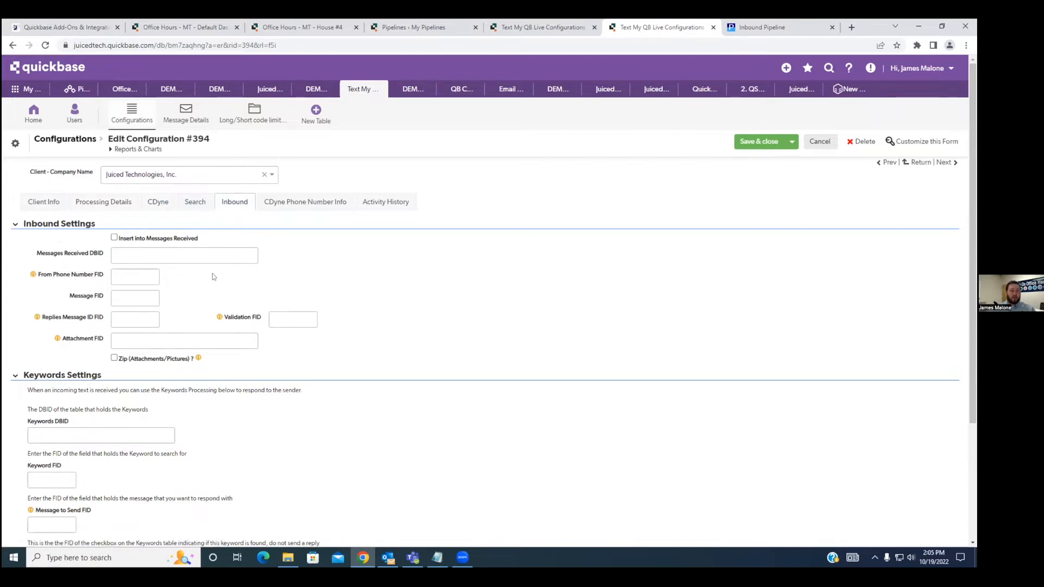
{"action": "left_click", "coordinate": [114, 238]}
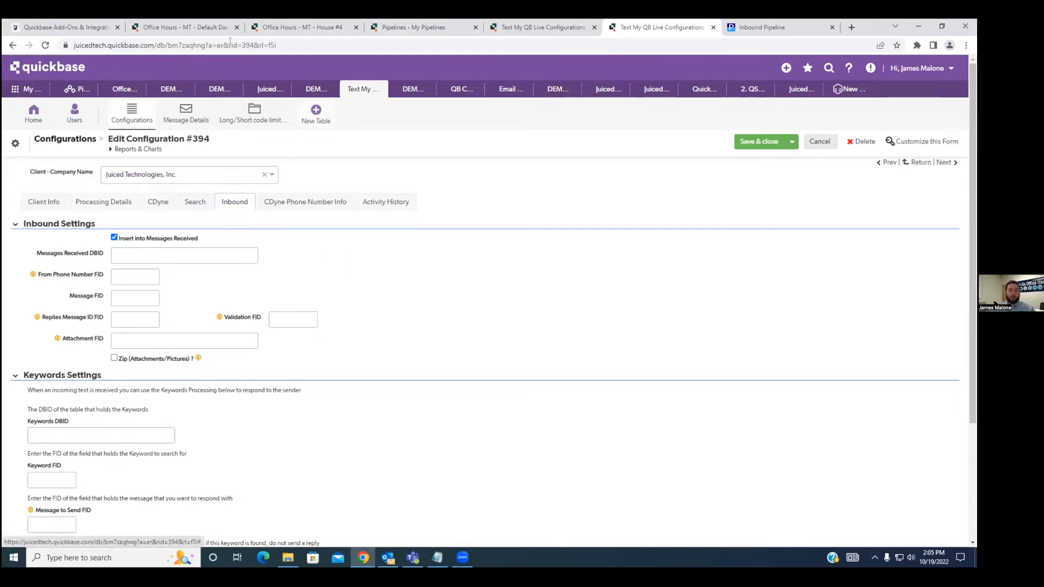
Open the Text Activities table of the Office Hours - MT app and copy its table ID bsrq6p64y from the URL.
{"action": "left_click", "coordinate": [202, 26]}
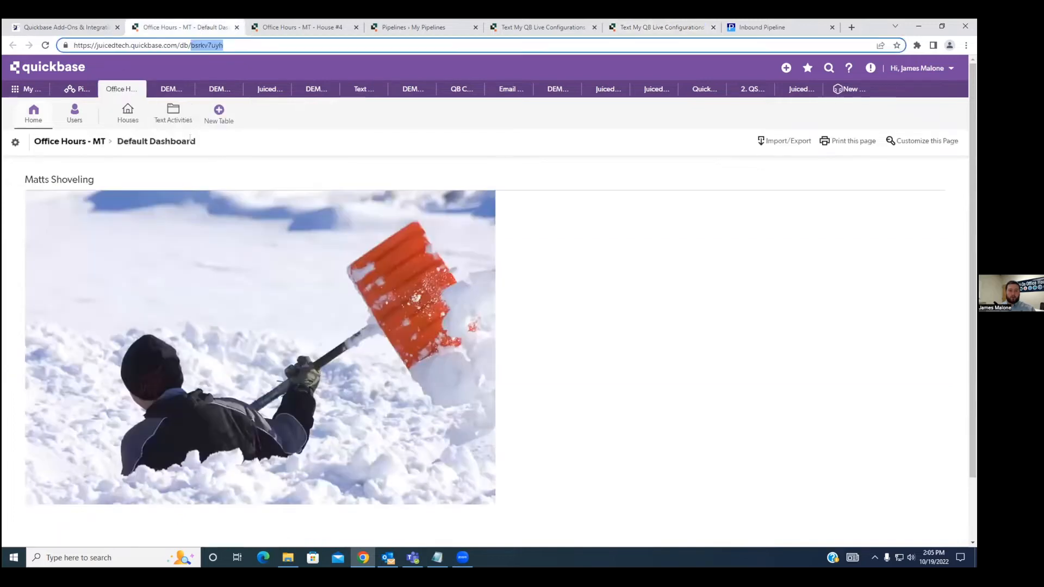
{"action": "left_click", "coordinate": [177, 120]}
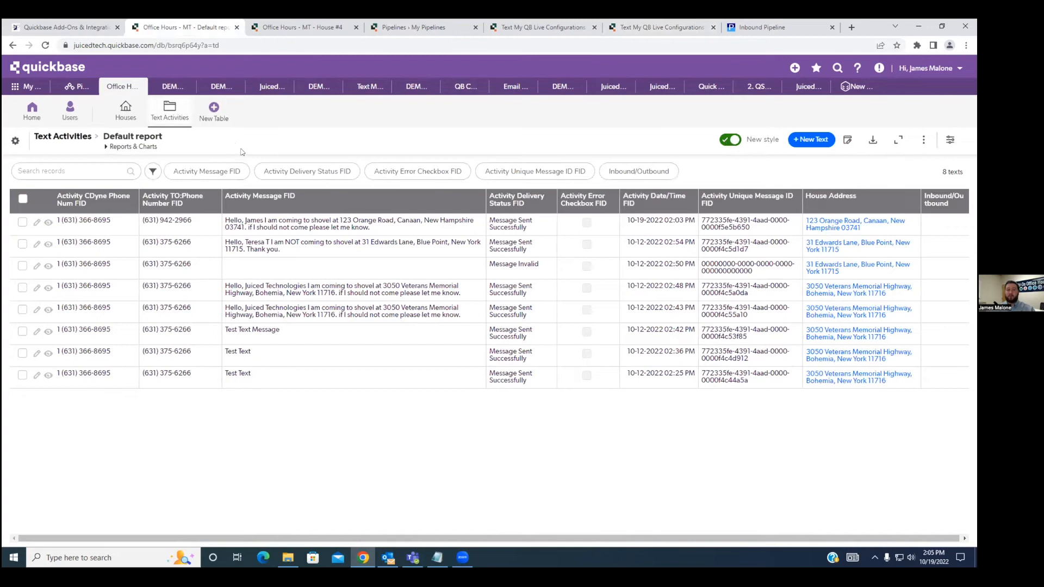
{"action": "double_click", "coordinate": [186, 45]}
{"action": "key", "text": "ctrl+c"}
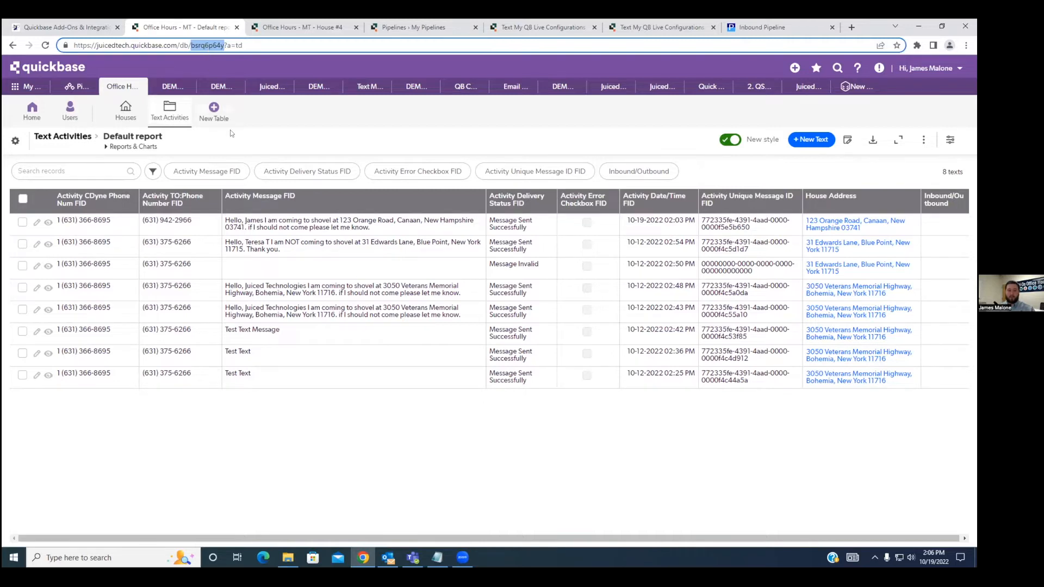
{"action": "left_click", "coordinate": [231, 142]}
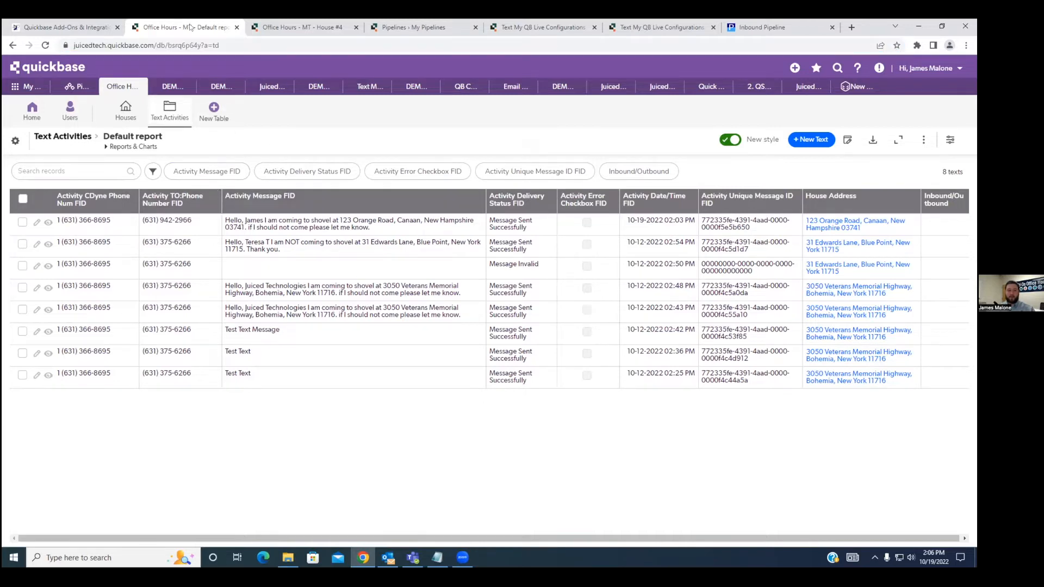
Check the text records on House #4 and fill in the Messages Received DBID of configuration #394 with the copied bsrq6p64y.
{"action": "left_click", "coordinate": [271, 33]}
{"action": "scroll", "coordinate": [305, 294], "scroll_direction": "down", "scroll_amount": 3}
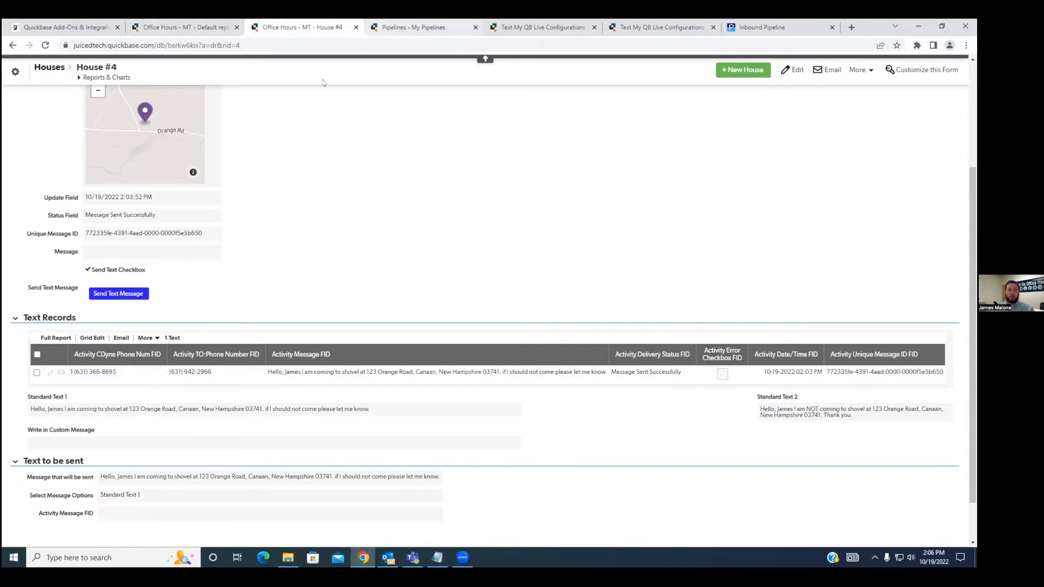
{"action": "left_click", "coordinate": [662, 27]}
{"action": "right_click", "coordinate": [140, 255]}
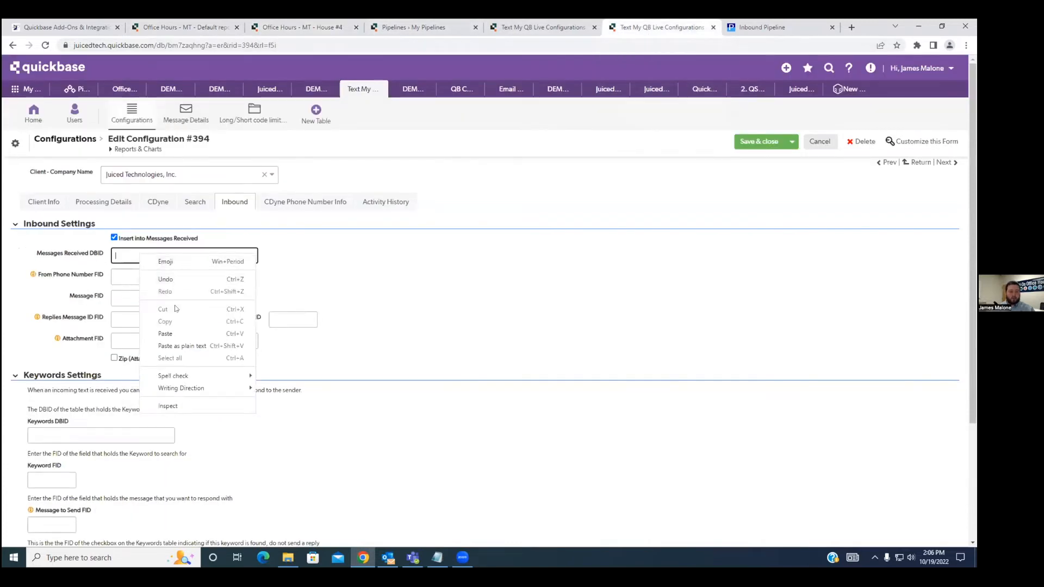
{"action": "left_click", "coordinate": [165, 333]}
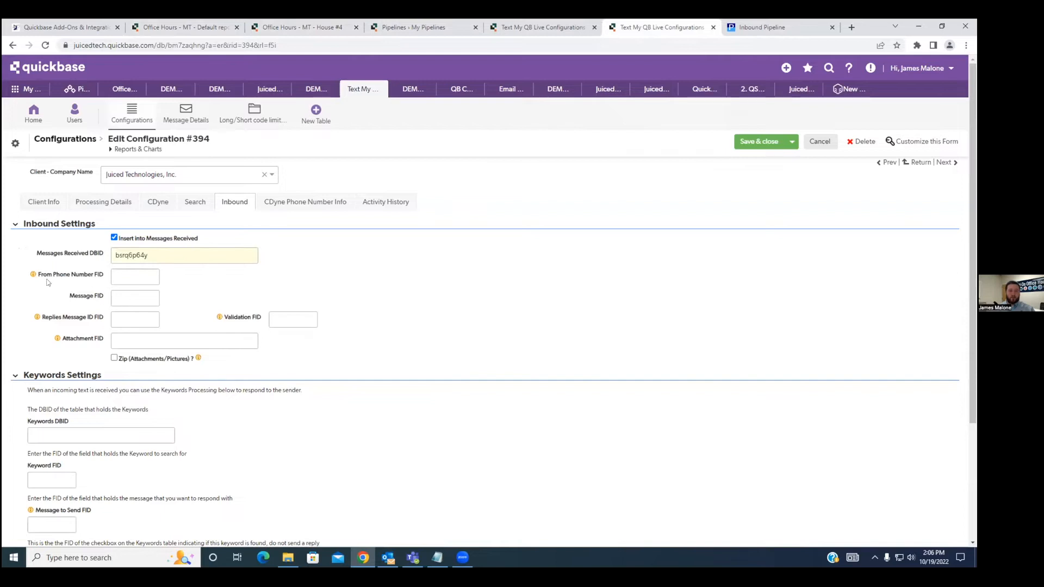
{"action": "left_click_drag", "start_coordinate": [38, 276], "coordinate": [96, 299]}
{"action": "left_click", "coordinate": [63, 316]}
{"action": "left_click_drag", "start_coordinate": [40, 319], "coordinate": [106, 321]}
{"action": "left_click", "coordinate": [226, 302]}
{"action": "left_click", "coordinate": [337, 27]}
{"action": "left_click", "coordinate": [380, 28]}
{"action": "left_click", "coordinate": [179, 27]}
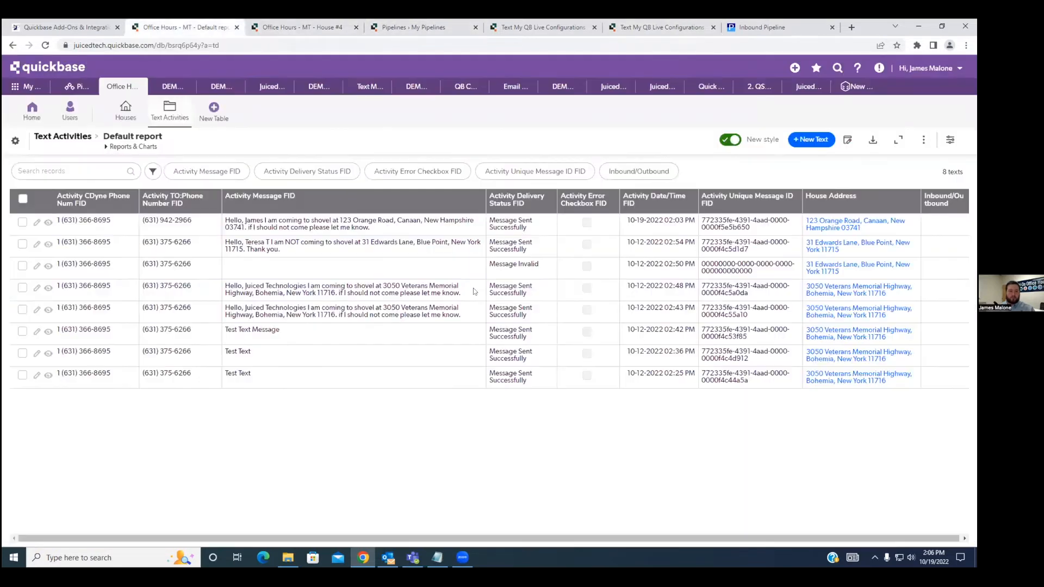
{"action": "left_click", "coordinate": [48, 224]}
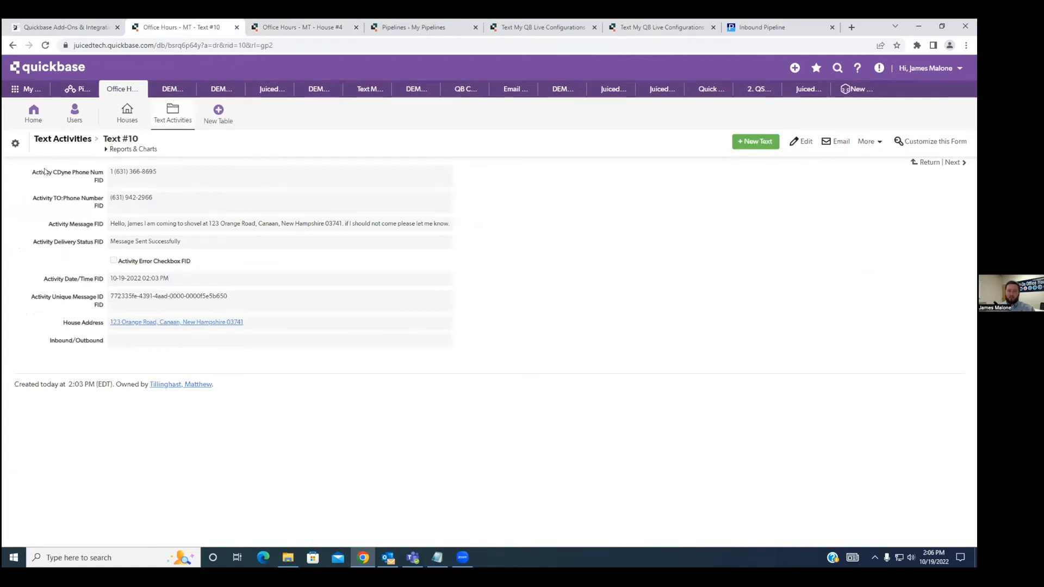
Look up the field IDs of Activity CDyne Phone Num, Activity Message and Activity Unique Message ID on the text record.
{"action": "left_click_drag", "start_coordinate": [31, 171], "coordinate": [104, 182]}
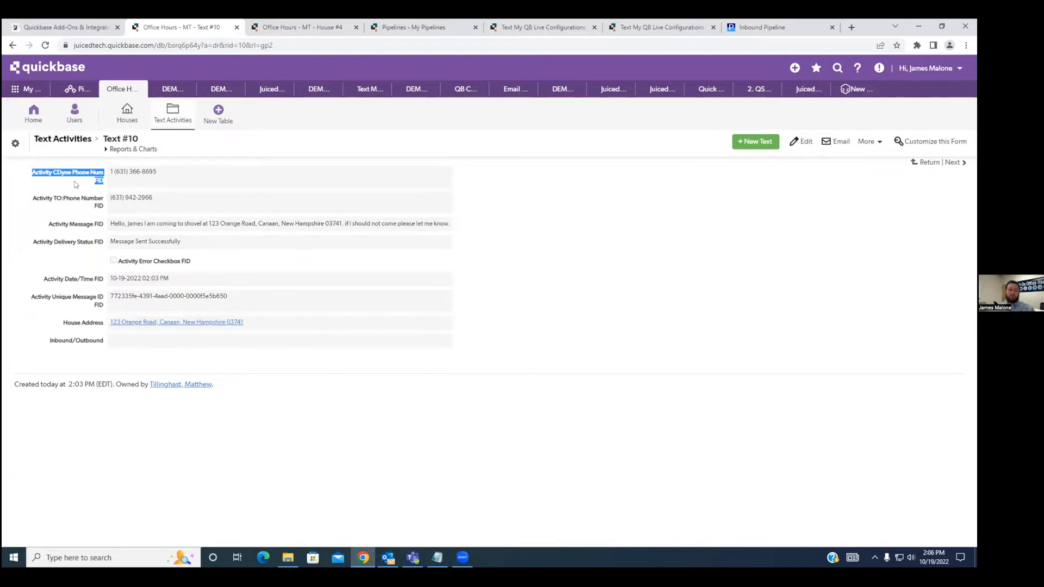
{"action": "left_click", "coordinate": [76, 173]}
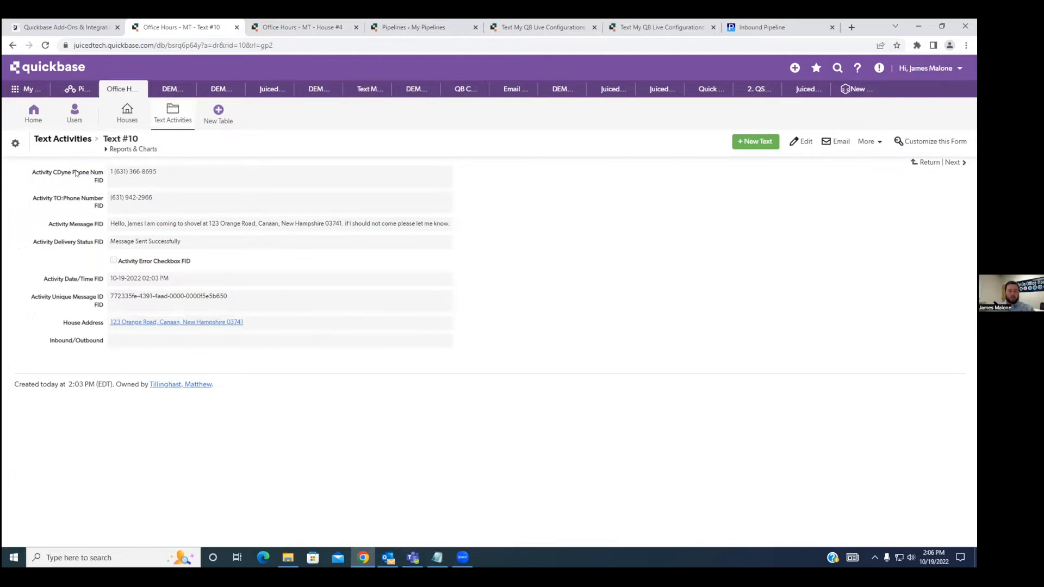
{"action": "right_click", "coordinate": [75, 173]}
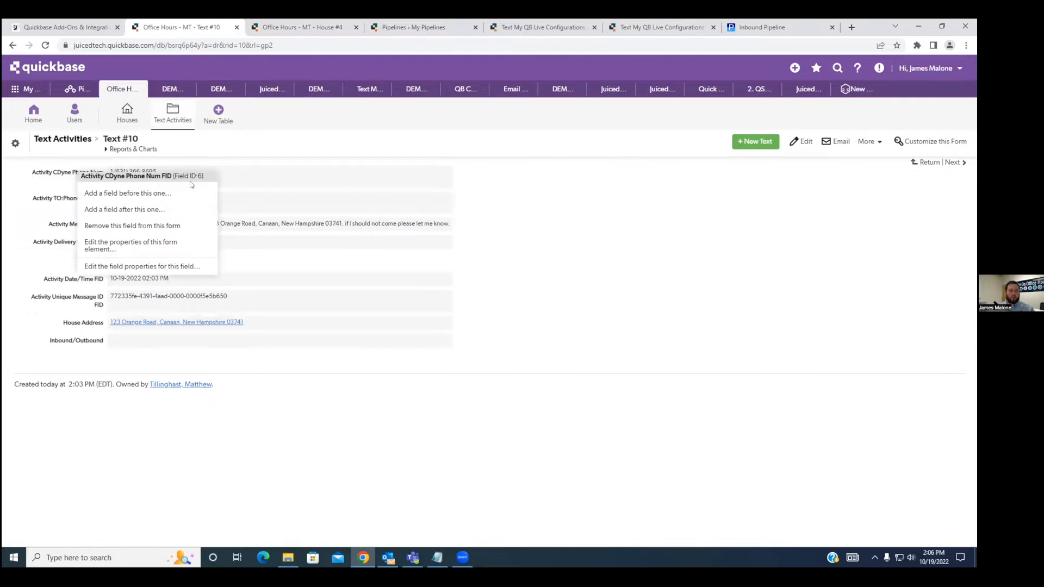
{"action": "left_click", "coordinate": [248, 176]}
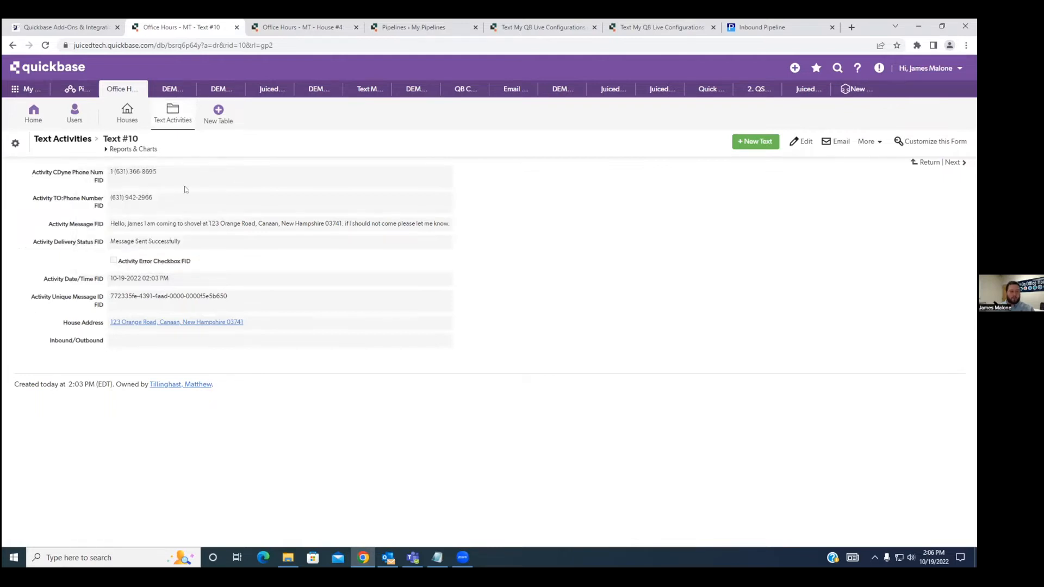
{"action": "right_click", "coordinate": [89, 226]}
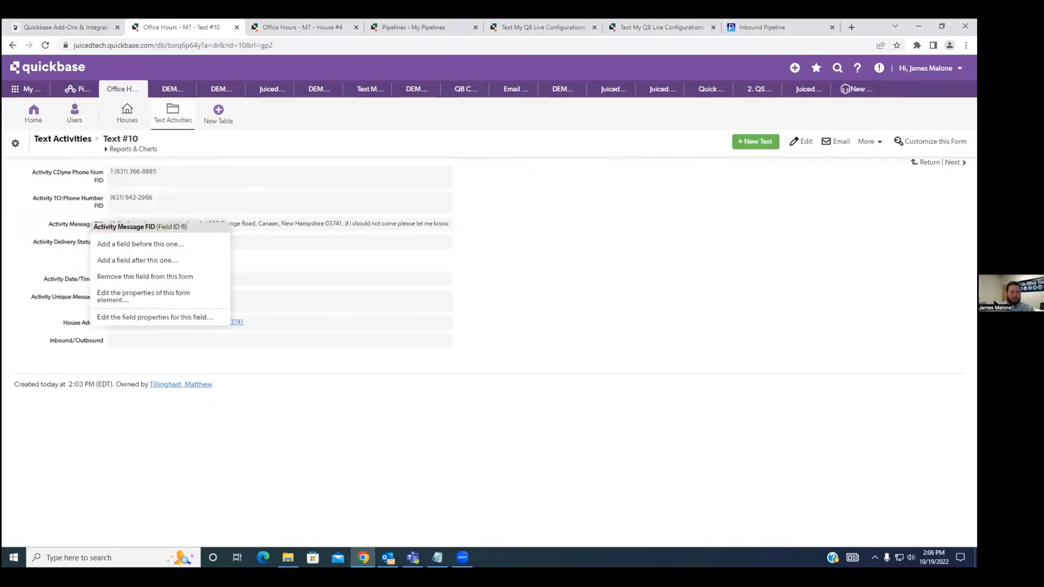
{"action": "left_click", "coordinate": [34, 233]}
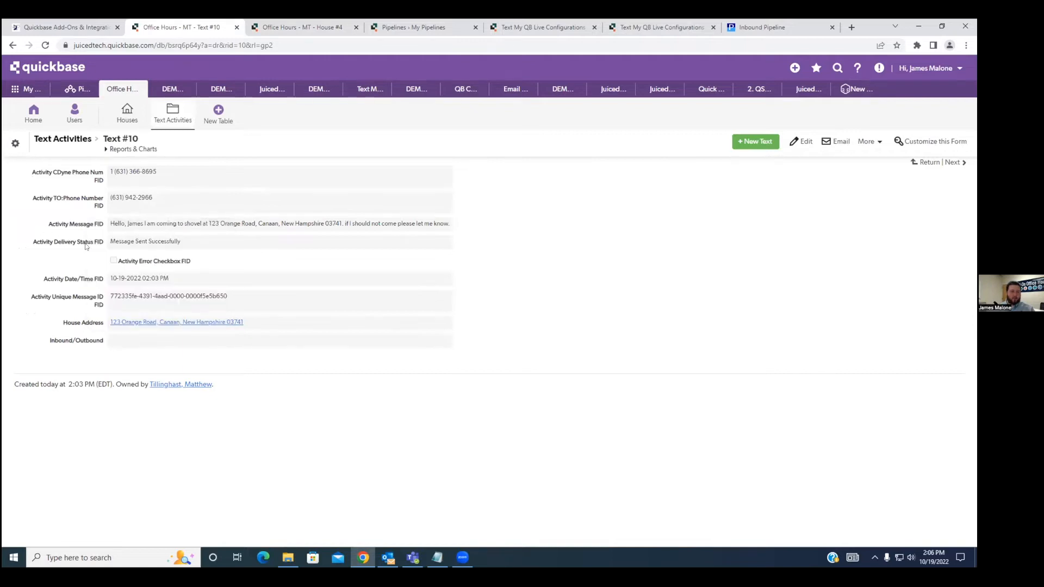
{"action": "right_click", "coordinate": [85, 298]}
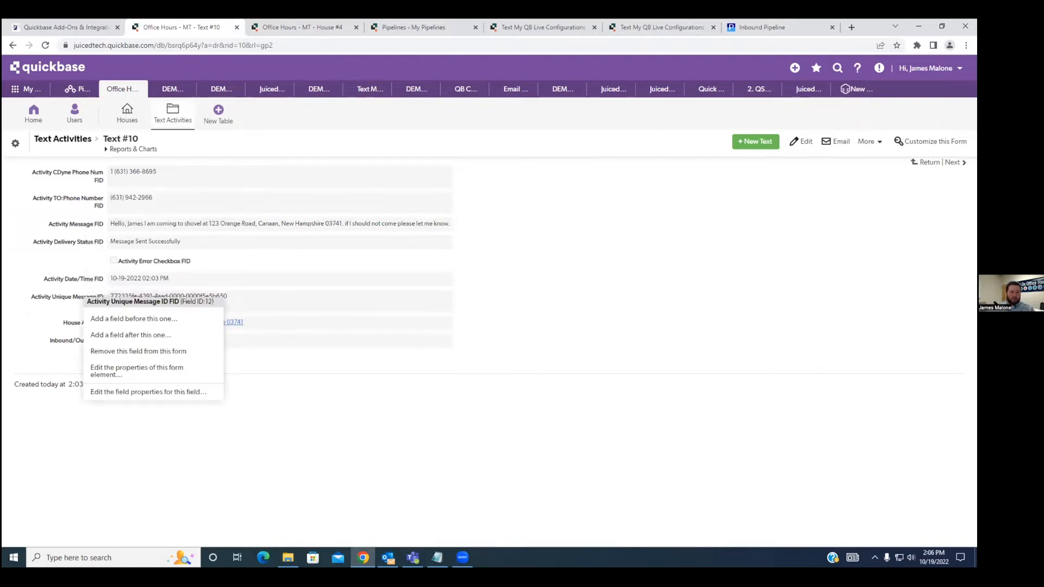
{"action": "left_click", "coordinate": [457, 299]}
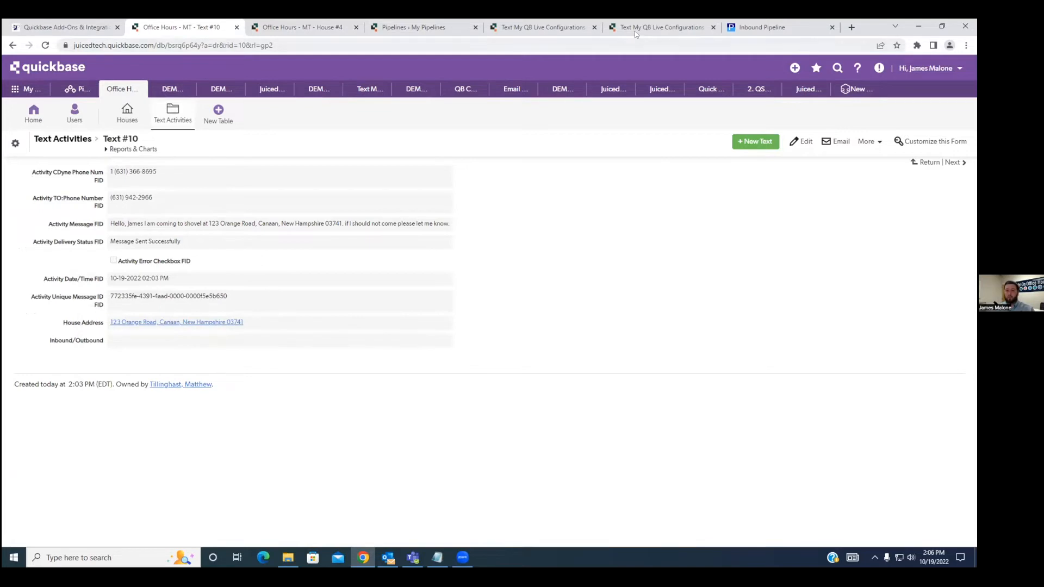
In the inbound settings of configuration #394, set From Phone Number FID to 6, Message FID to 8 and Replies Message ID FID to 12.
{"action": "left_click", "coordinate": [608, 31]}
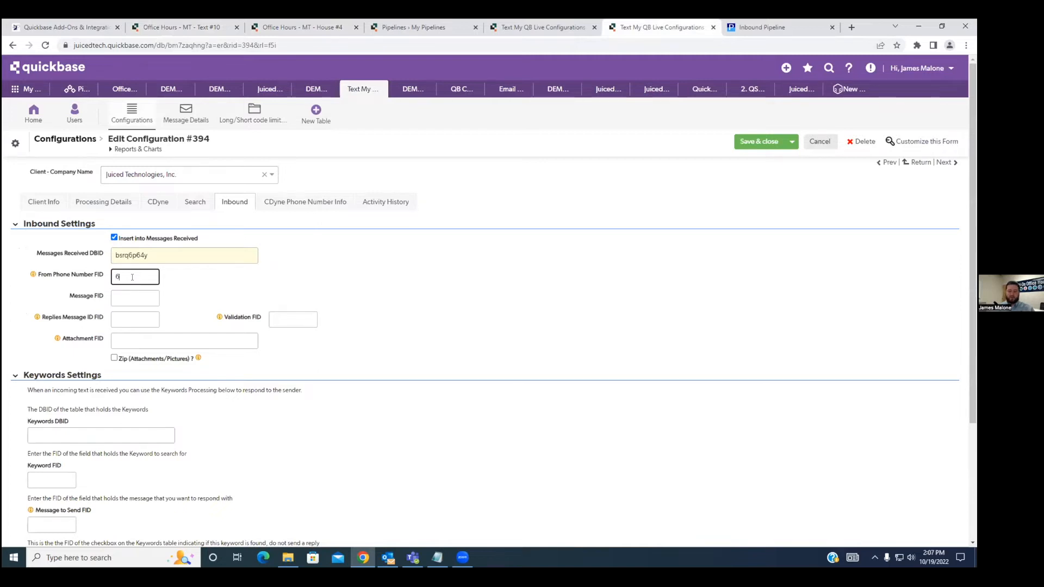
{"action": "key", "text": "Tab"}
{"action": "type", "text": "8"}
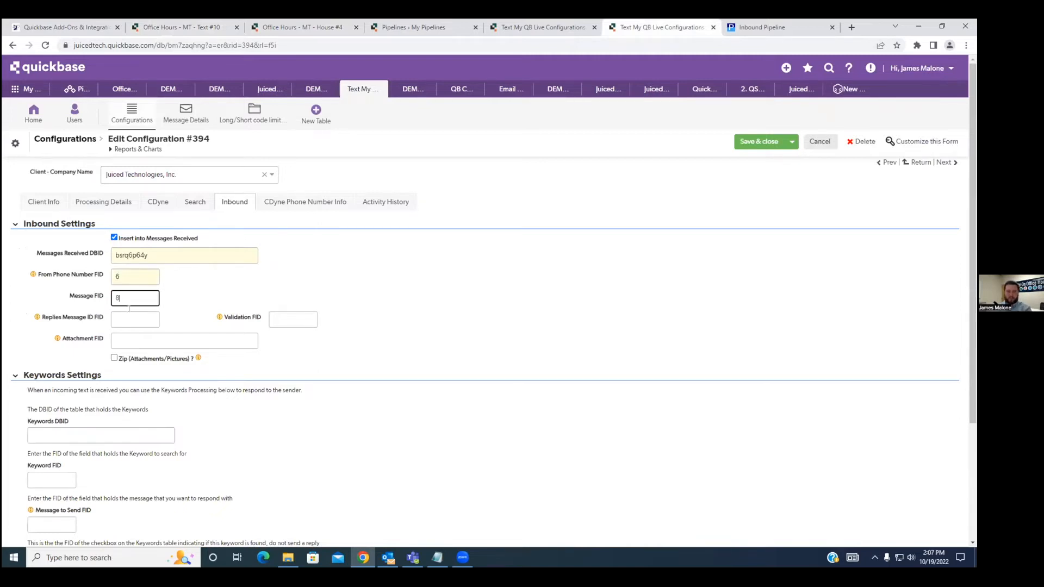
{"action": "left_click", "coordinate": [131, 318]}
{"action": "type", "text": "12"}
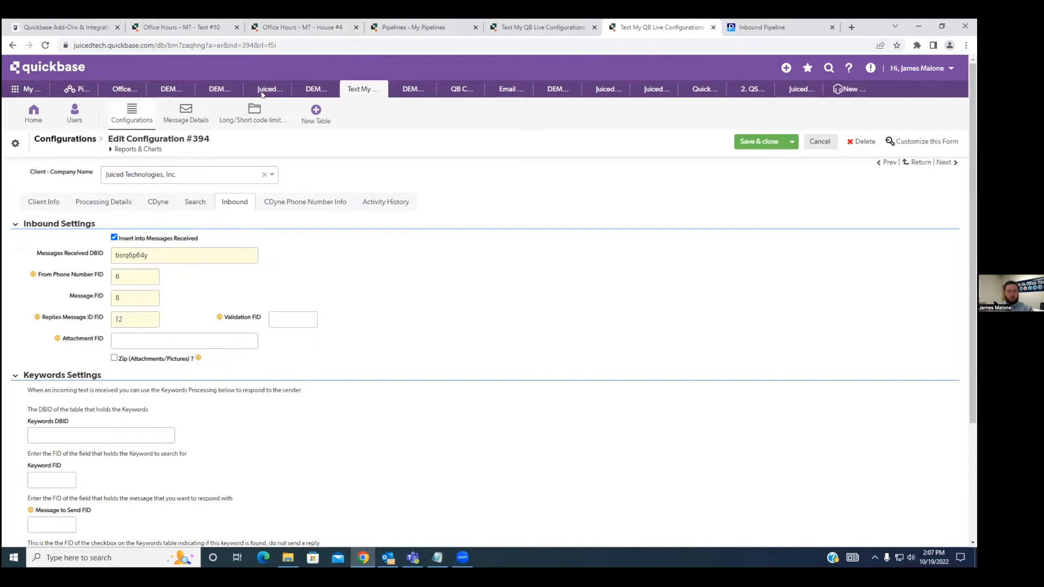
Recheck the phone number fields on text record #10 against the inbound settings of configuration #394.
{"action": "left_click", "coordinate": [299, 27]}
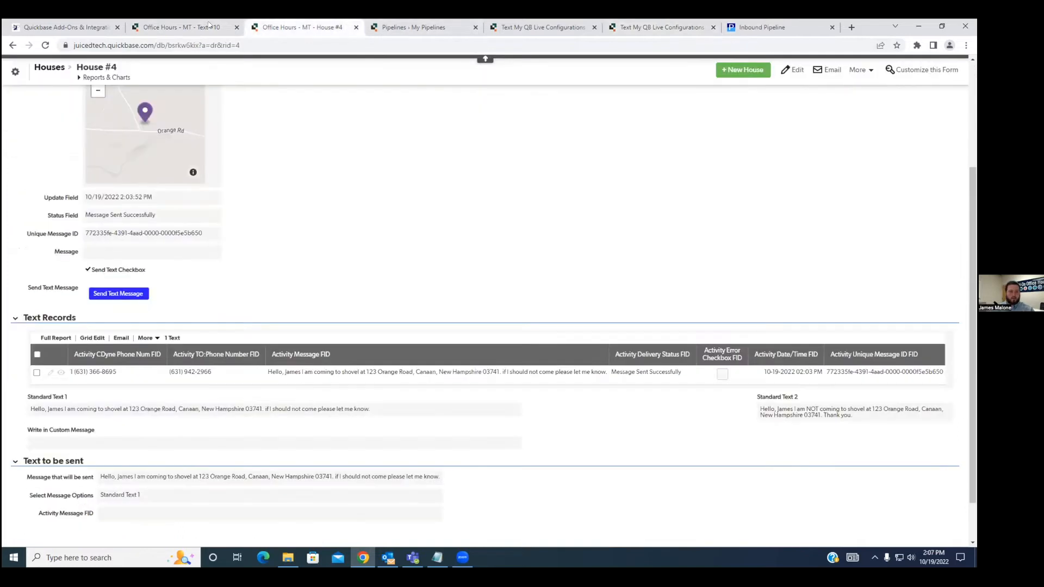
{"action": "left_click", "coordinate": [208, 26]}
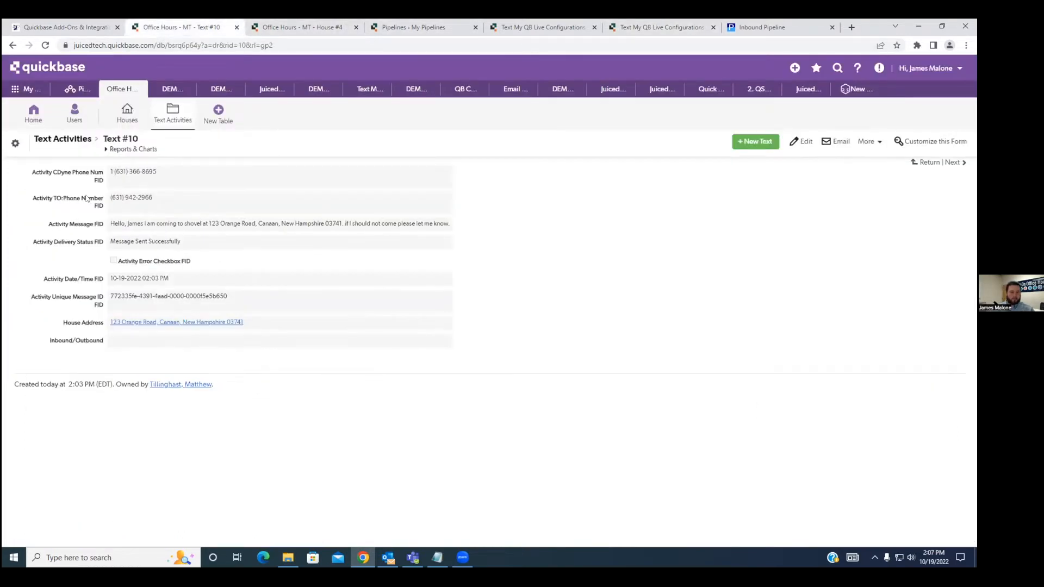
{"action": "left_click", "coordinate": [87, 174]}
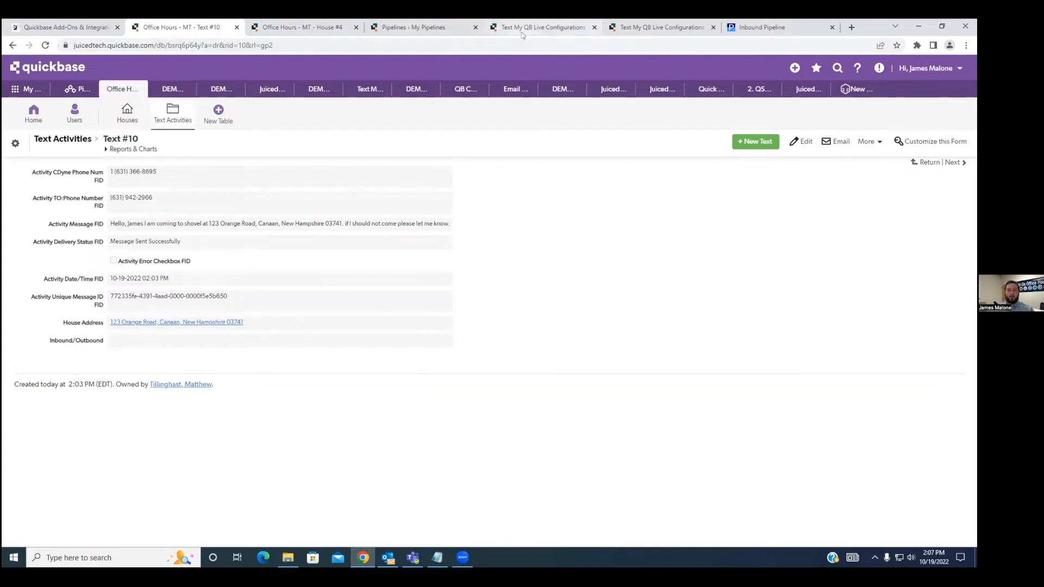
{"action": "left_click", "coordinate": [543, 27]}
{"action": "left_click", "coordinate": [622, 31]}
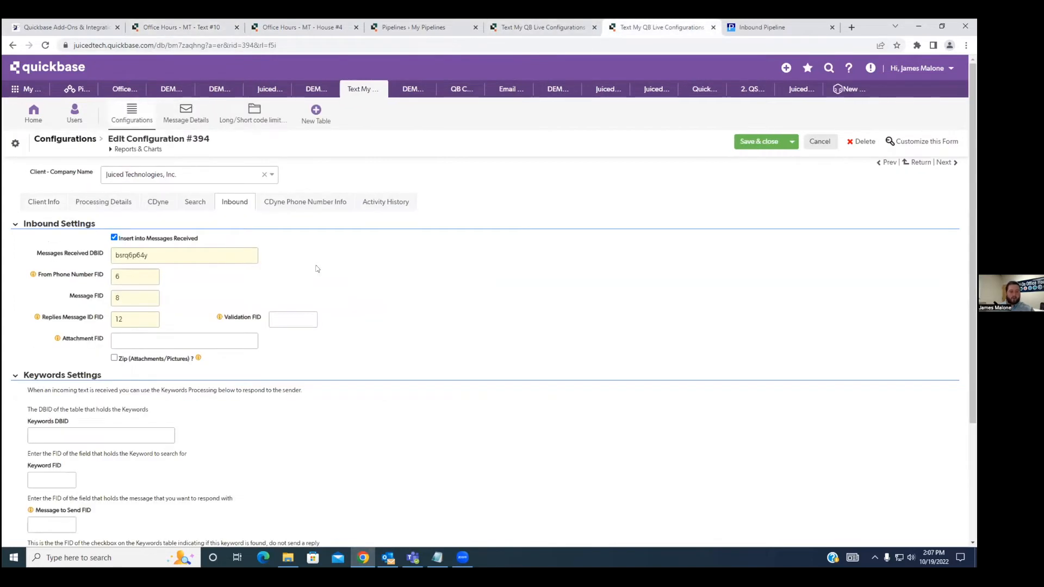
Examine the CDyne Phone Number Info section of configuration #394 and compare it with the CDyne phone number in its CDyne info.
{"action": "left_click", "coordinate": [292, 206]}
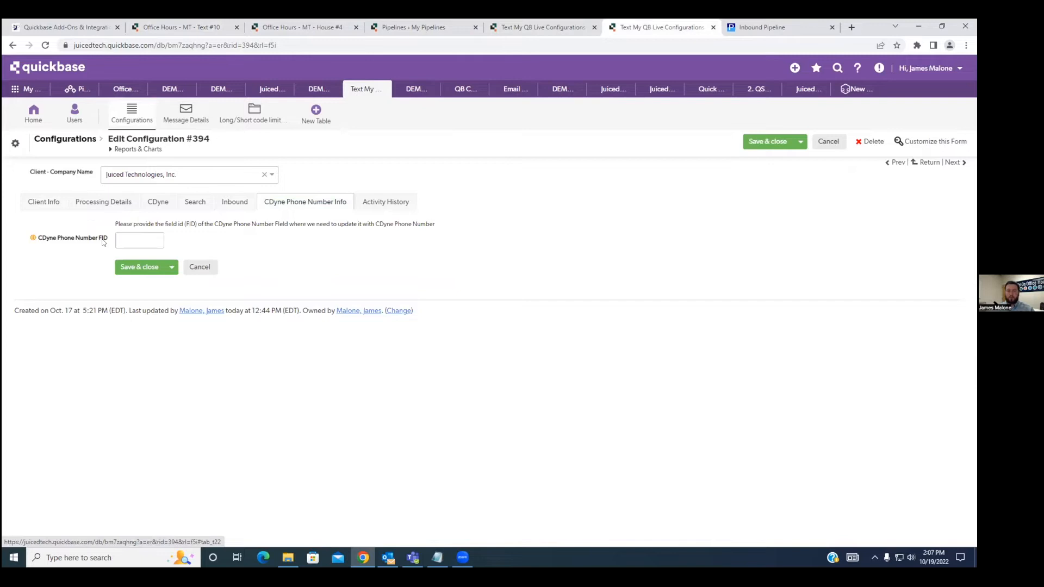
{"action": "left_click", "coordinate": [156, 207]}
{"action": "double_click", "coordinate": [157, 261]}
{"action": "left_click", "coordinate": [292, 204]}
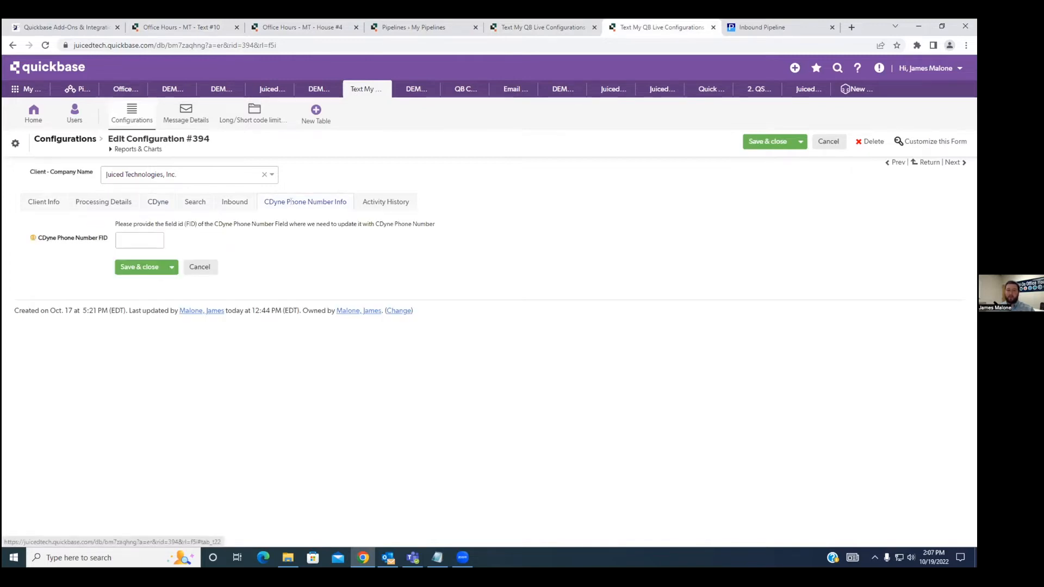
Look up the field ID of Activity TO:Phone Number on text record #10.
{"action": "left_click", "coordinate": [302, 27]}
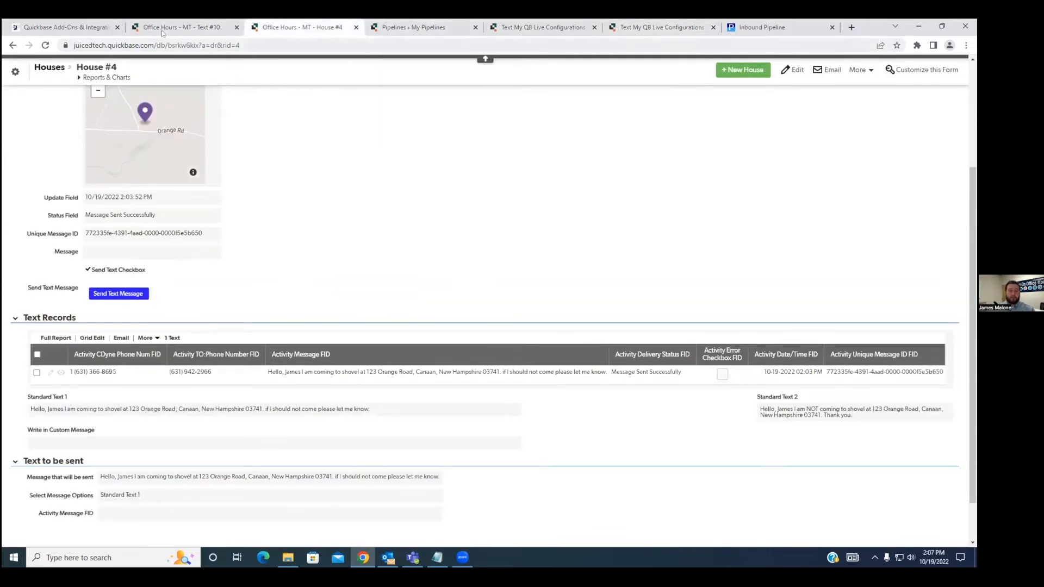
{"action": "left_click", "coordinate": [179, 28]}
{"action": "left_click_drag", "start_coordinate": [100, 208], "coordinate": [31, 197]}
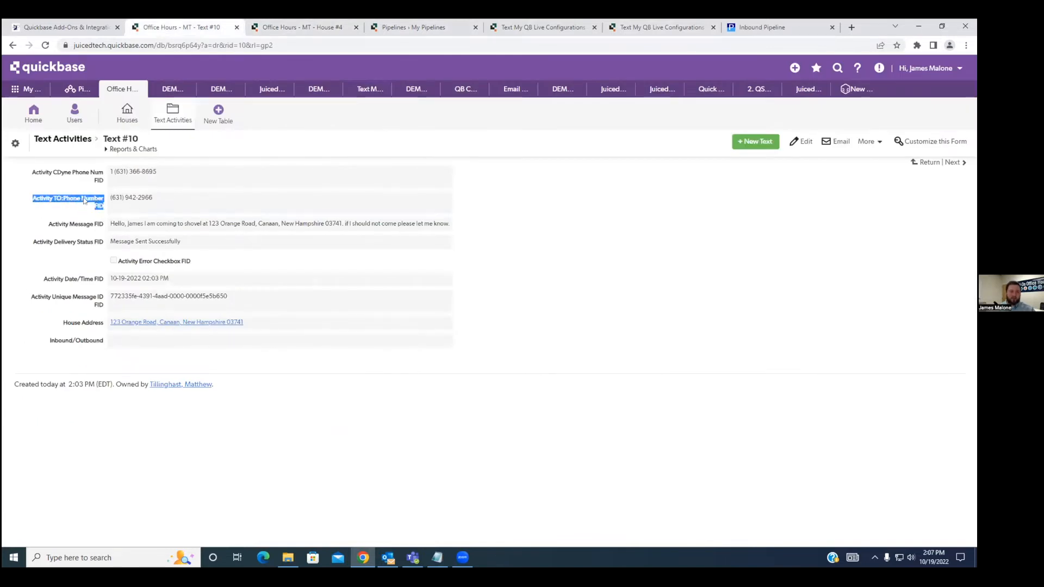
{"action": "right_click", "coordinate": [85, 200]}
{"action": "left_click", "coordinate": [344, 219]}
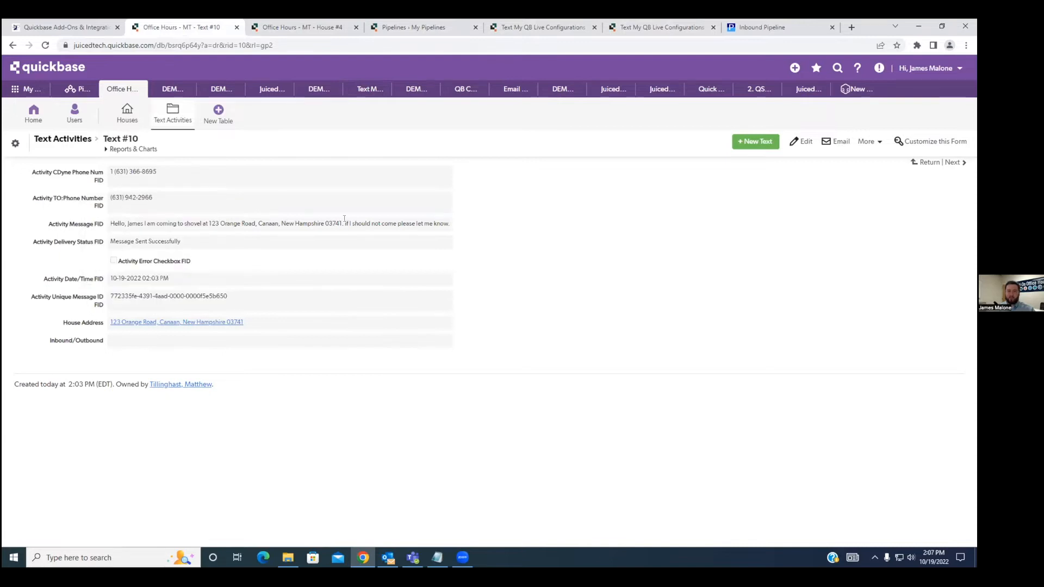
Set the CDyne Phone Number FID of configuration #394 to 7 and save the configuration.
{"action": "left_click", "coordinate": [514, 33]}
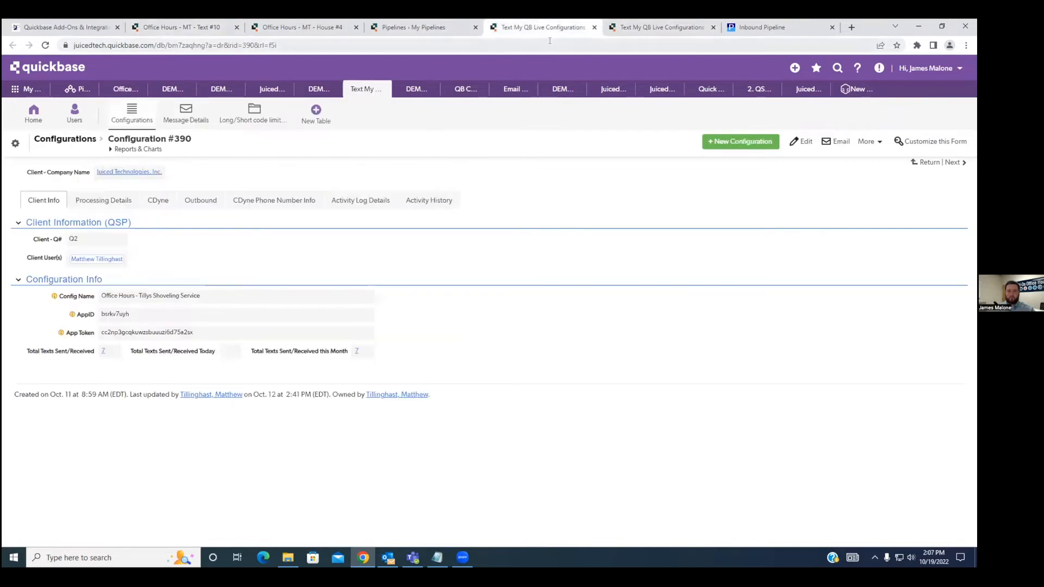
{"action": "left_click", "coordinate": [626, 28]}
{"action": "left_click", "coordinate": [147, 239]}
{"action": "type", "text": "7"}
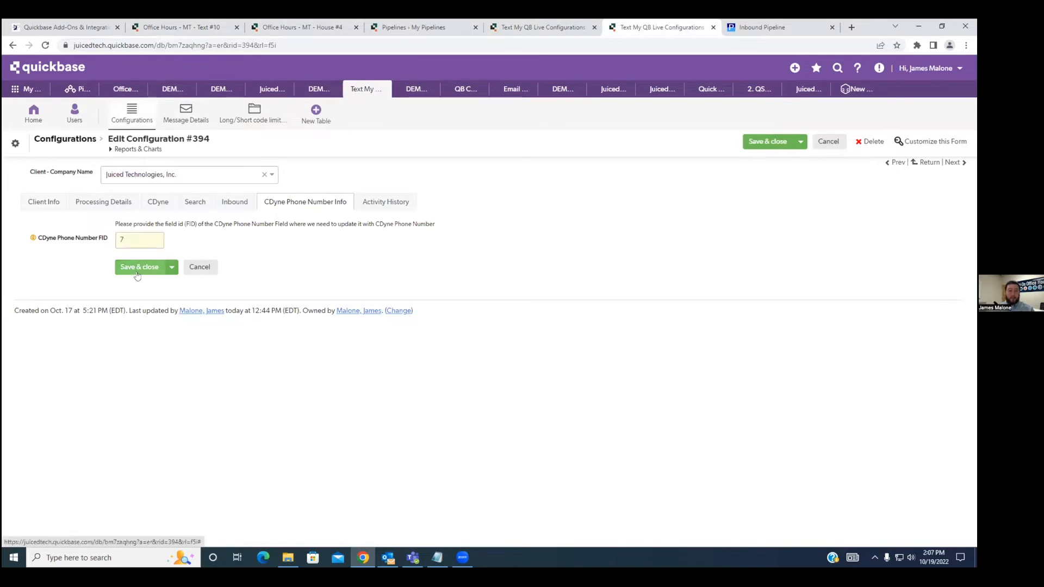
{"action": "left_click", "coordinate": [137, 268]}
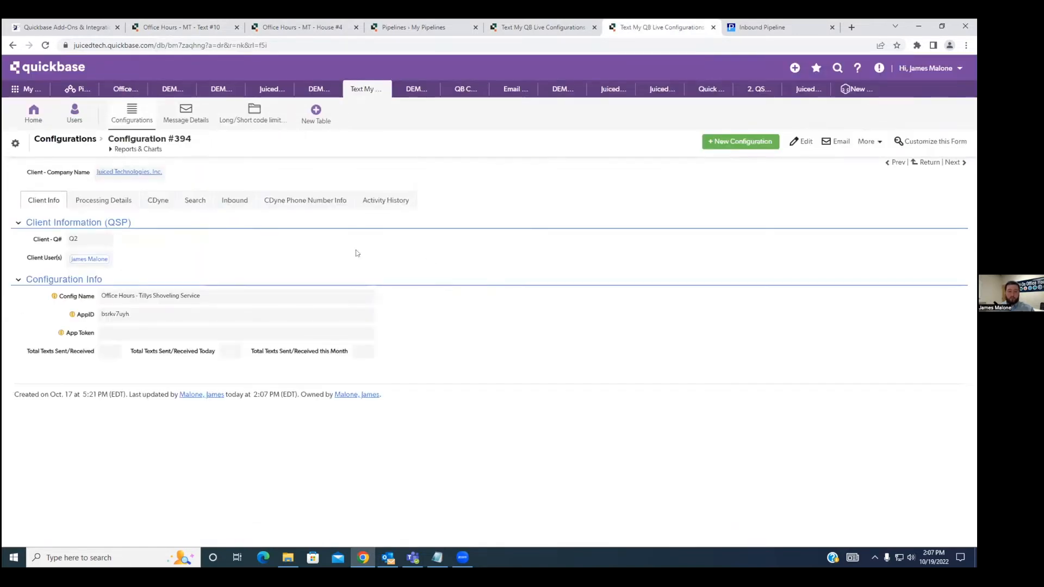
Review the saved CDyne Phone Number Info, Inbound, Search and CDyne settings of configuration #394.
{"action": "left_click", "coordinate": [305, 200]}
{"action": "left_click", "coordinate": [233, 202]}
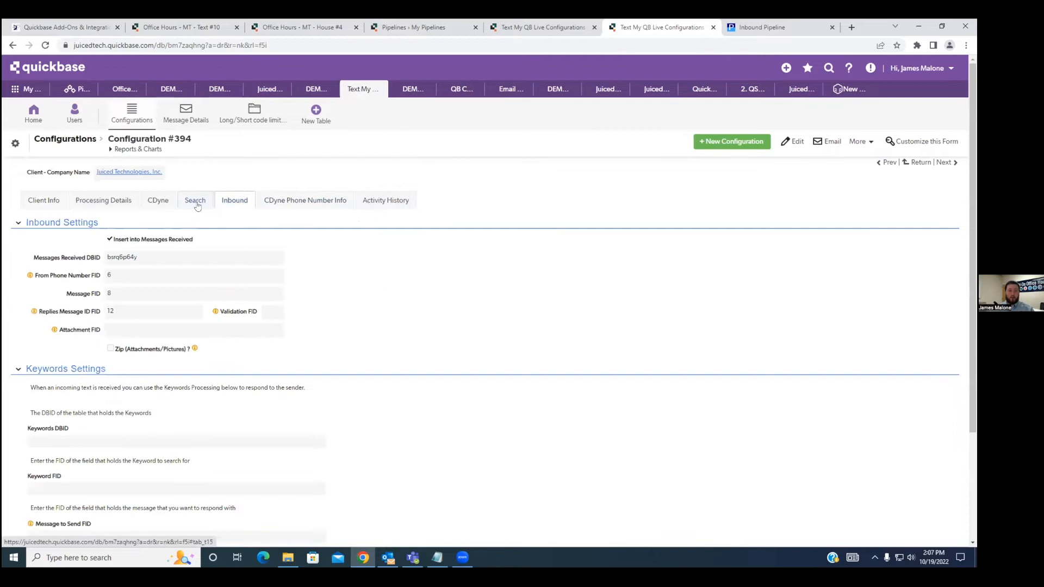
{"action": "left_click", "coordinate": [196, 201]}
{"action": "left_click", "coordinate": [159, 203]}
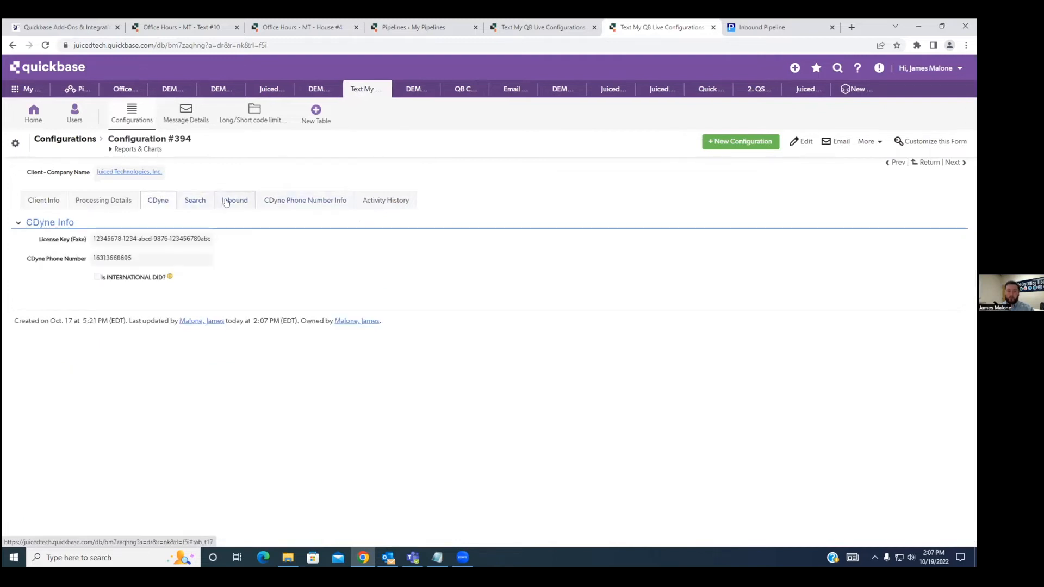
{"action": "left_click", "coordinate": [226, 202]}
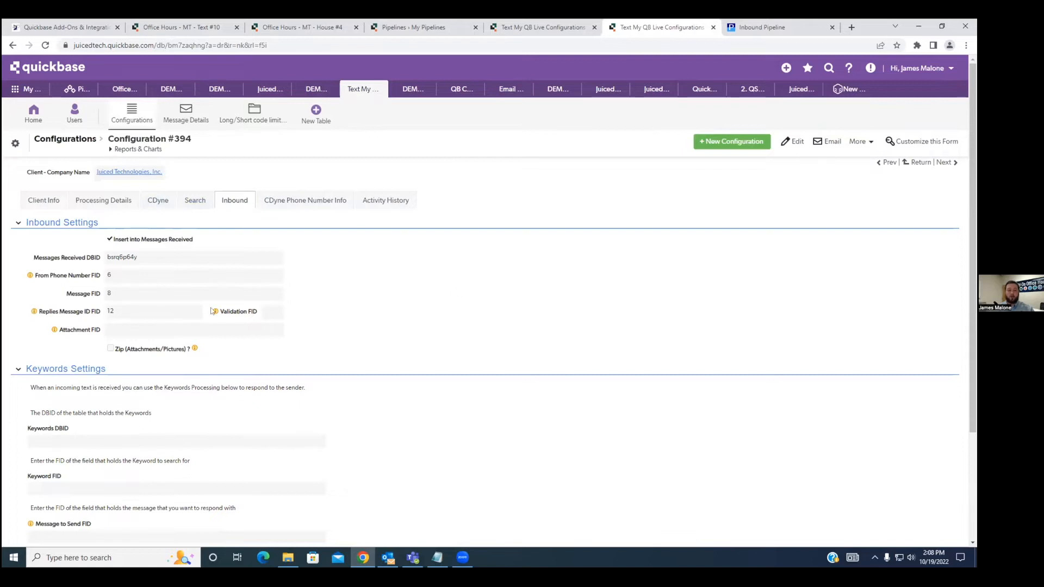
Open the field properties of the Inbound/Outbound field from text record #10.
{"action": "left_click", "coordinate": [291, 34]}
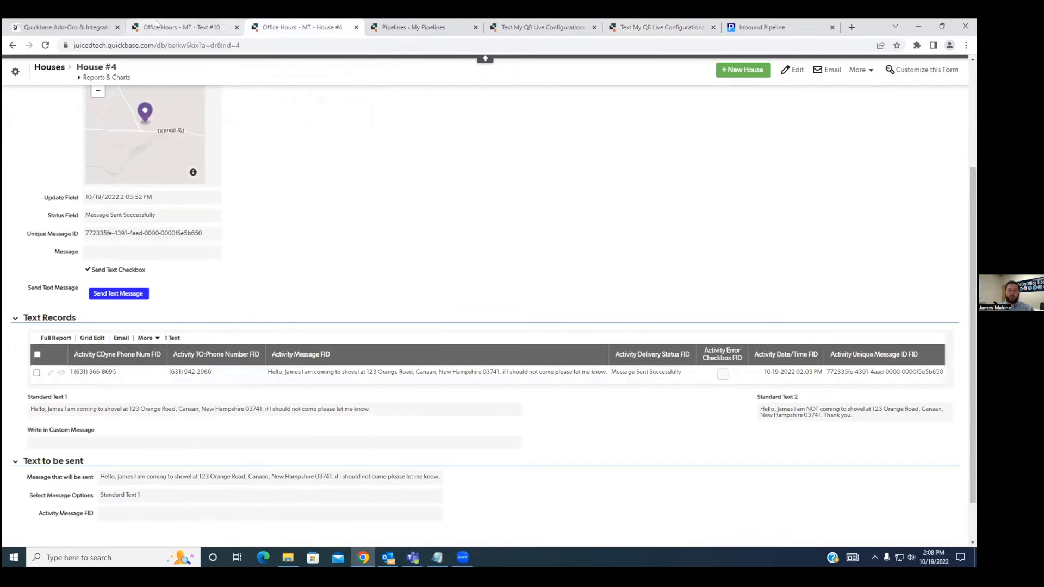
{"action": "left_click", "coordinate": [122, 28]}
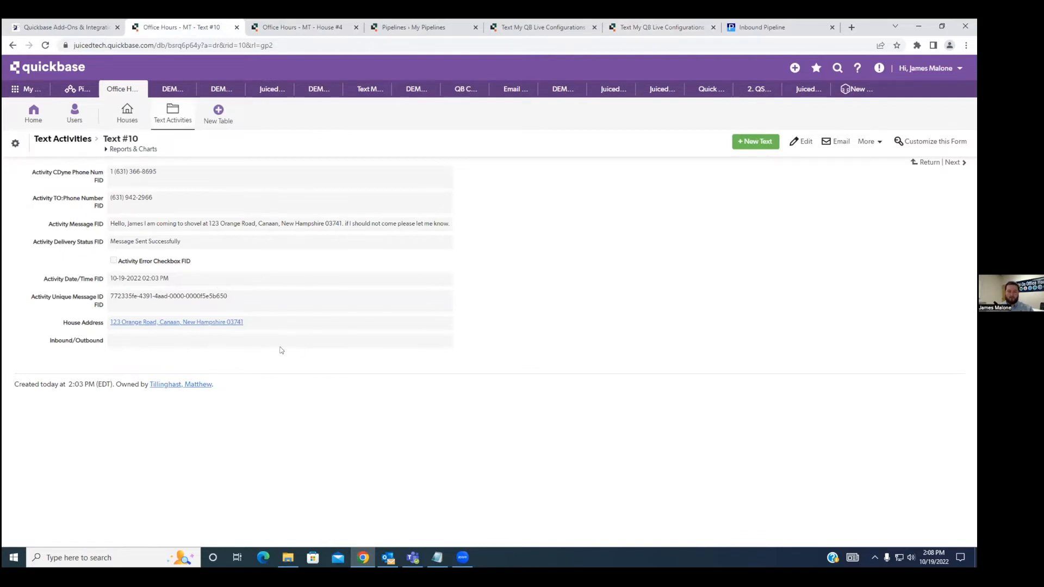
{"action": "left_click_drag", "start_coordinate": [104, 343], "coordinate": [47, 343]}
{"action": "left_click", "coordinate": [97, 352]}
{"action": "right_click", "coordinate": [80, 346]}
{"action": "right_click", "coordinate": [113, 433]}
{"action": "left_click", "coordinate": [136, 441]}
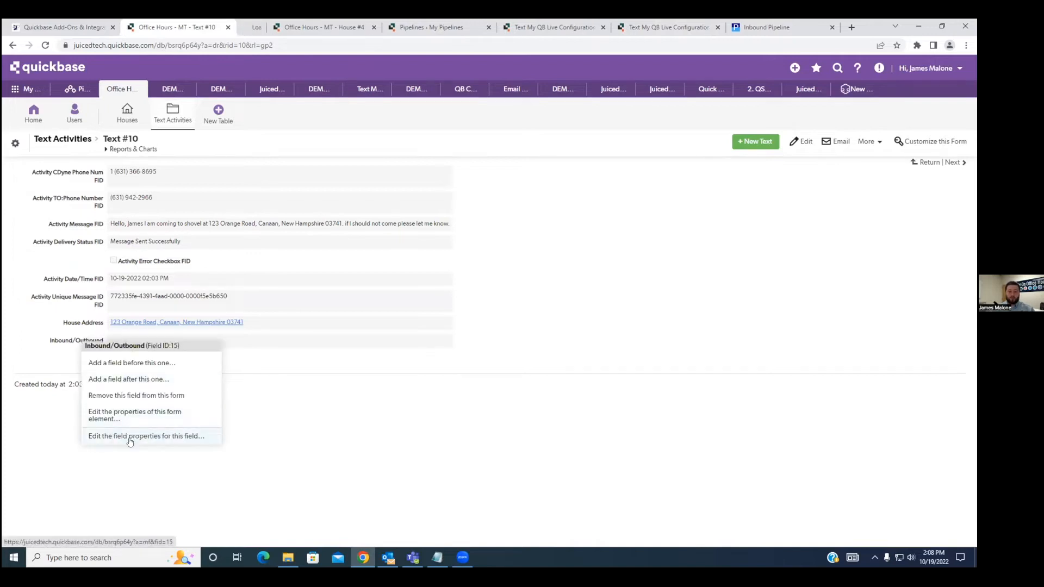
{"action": "left_click", "coordinate": [320, 398]}
{"action": "left_click", "coordinate": [261, 27]}
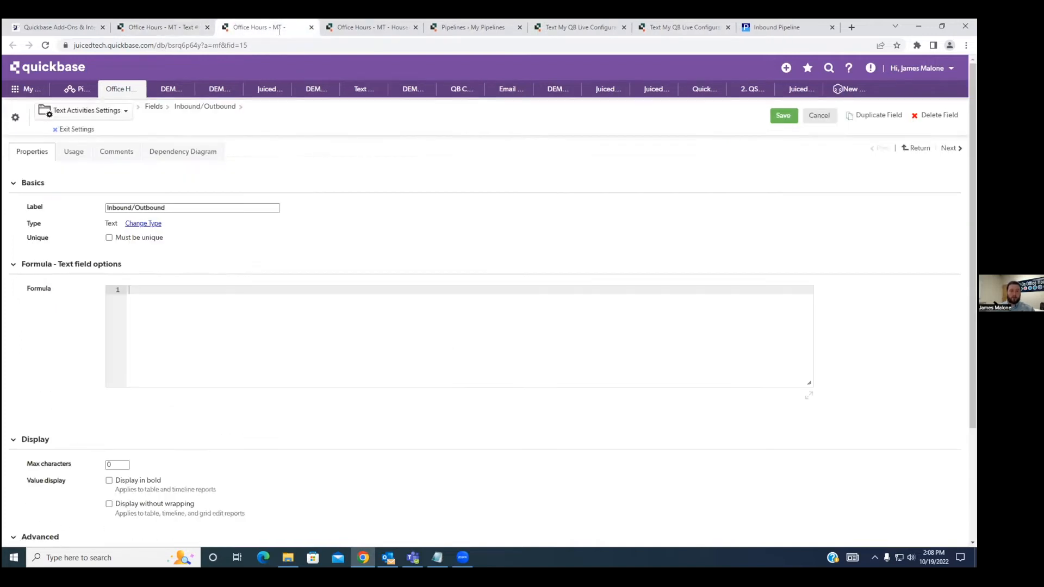
Check the Activity CDyne Phone Num FID field and its value on text record #10.
{"action": "left_click", "coordinate": [151, 27]}
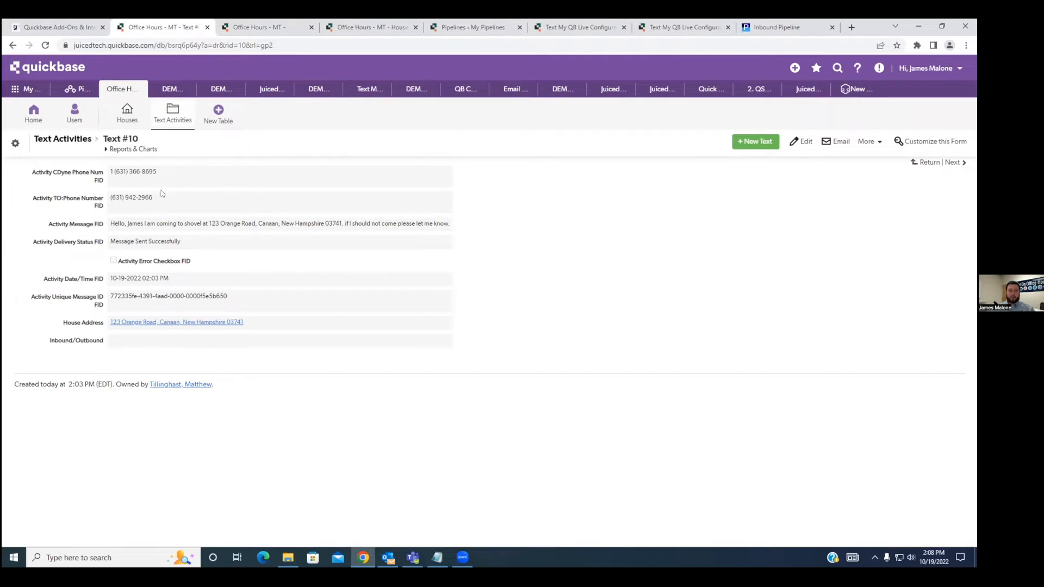
{"action": "left_click_drag", "start_coordinate": [36, 173], "coordinate": [104, 186]}
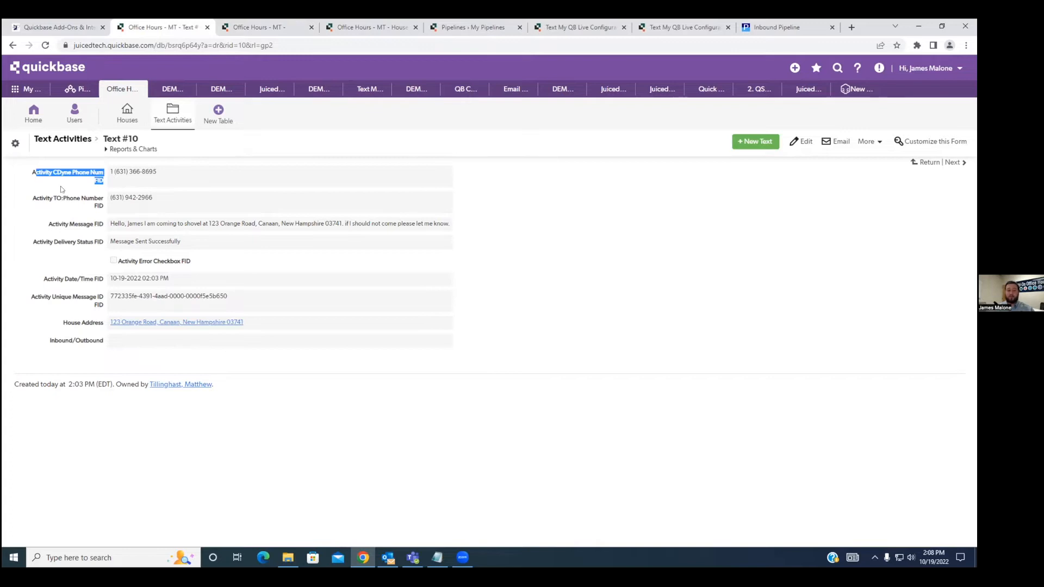
{"action": "left_click", "coordinate": [168, 186]}
{"action": "left_click_drag", "start_coordinate": [159, 177], "coordinate": [108, 176]}
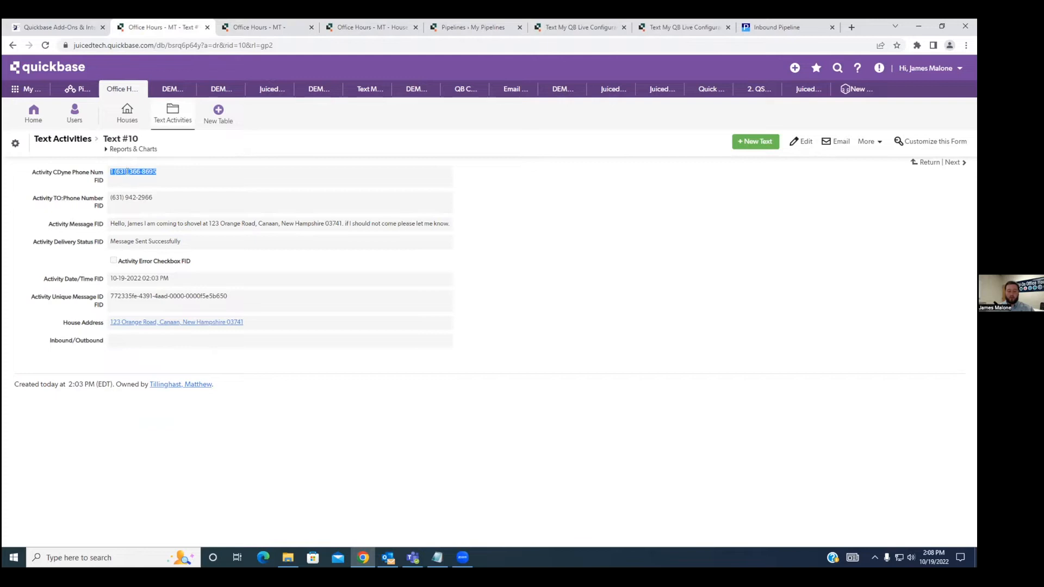
{"action": "left_click", "coordinate": [207, 160]}
Begin the Inbound/Outbound formula with an If condition on [Activity CDyne Phone Num FID], copying the field name from text record #10.
{"action": "left_click", "coordinate": [271, 31]}
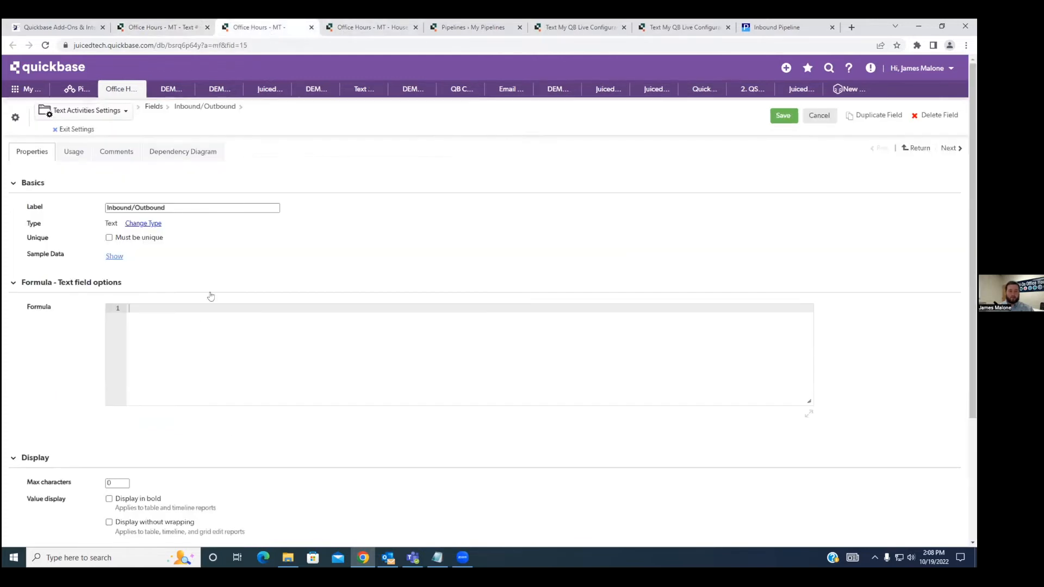
{"action": "left_click", "coordinate": [203, 316]}
{"action": "type", "text": "If("}
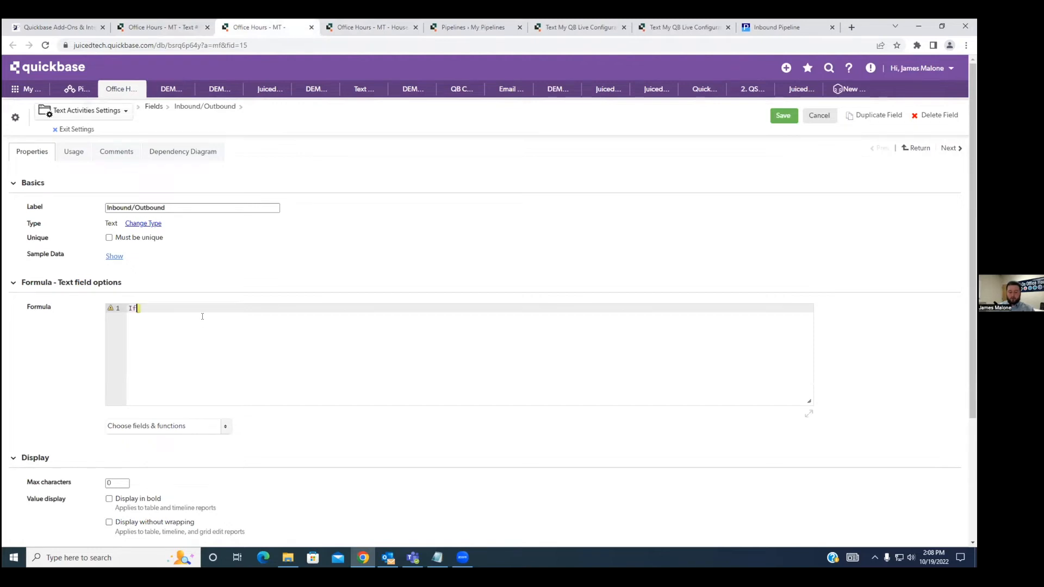
{"action": "type", "text": "["}
{"action": "key", "text": "ctrl+shift+Tab"}
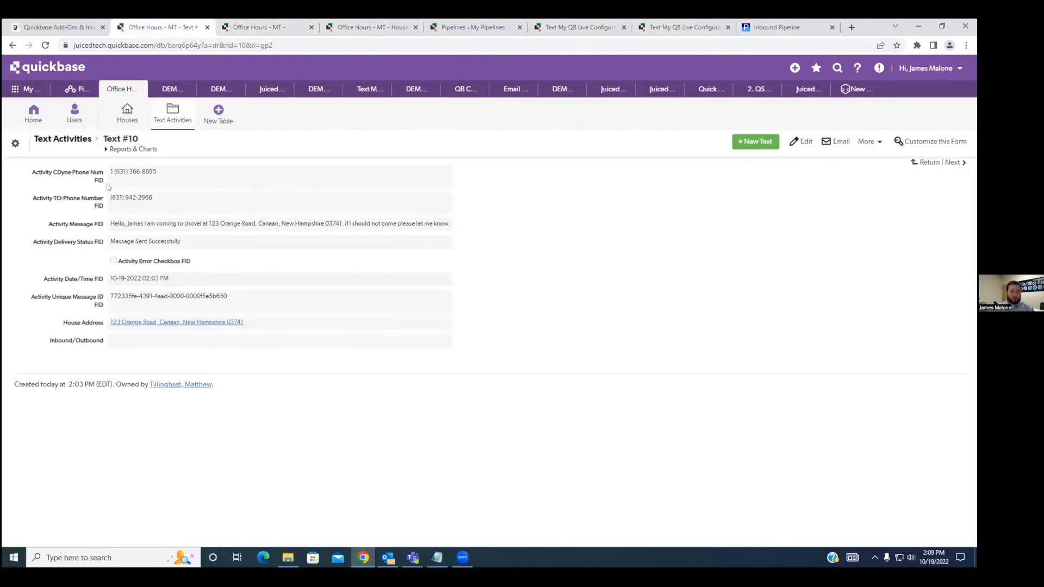
{"action": "left_click_drag", "start_coordinate": [105, 183], "coordinate": [36, 179]}
{"action": "key", "text": "ctrl+c"}
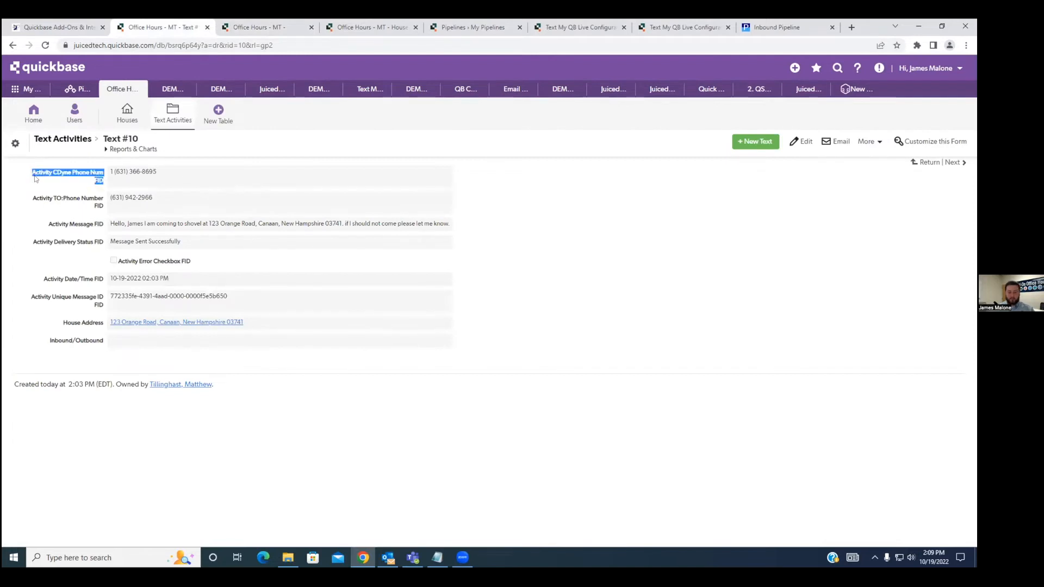
{"action": "left_click", "coordinate": [214, 182]}
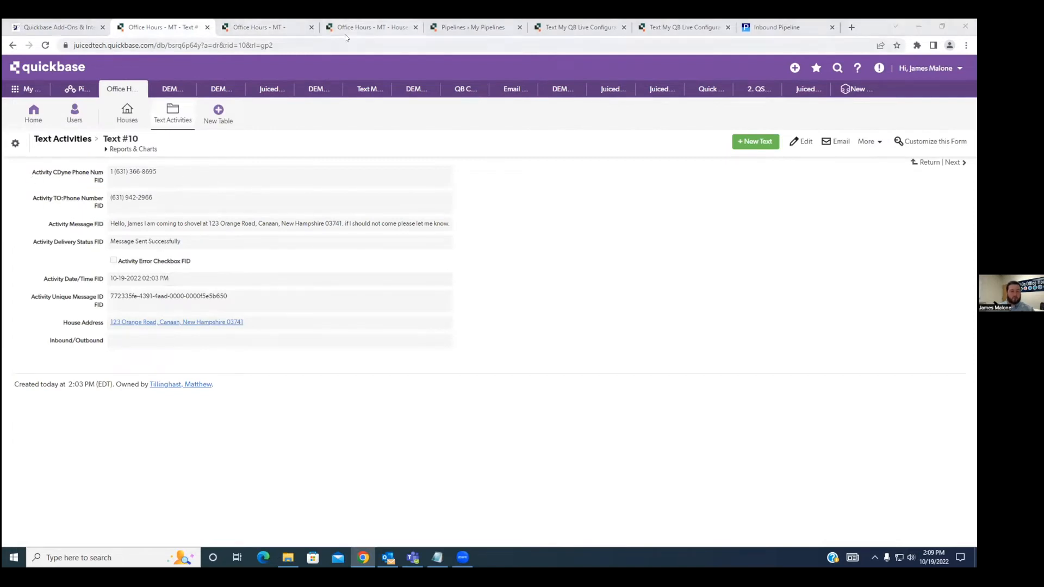
{"action": "key", "text": "ctrl+Tab"}
{"action": "right_click", "coordinate": [145, 309]}
{"action": "left_click", "coordinate": [169, 387]}
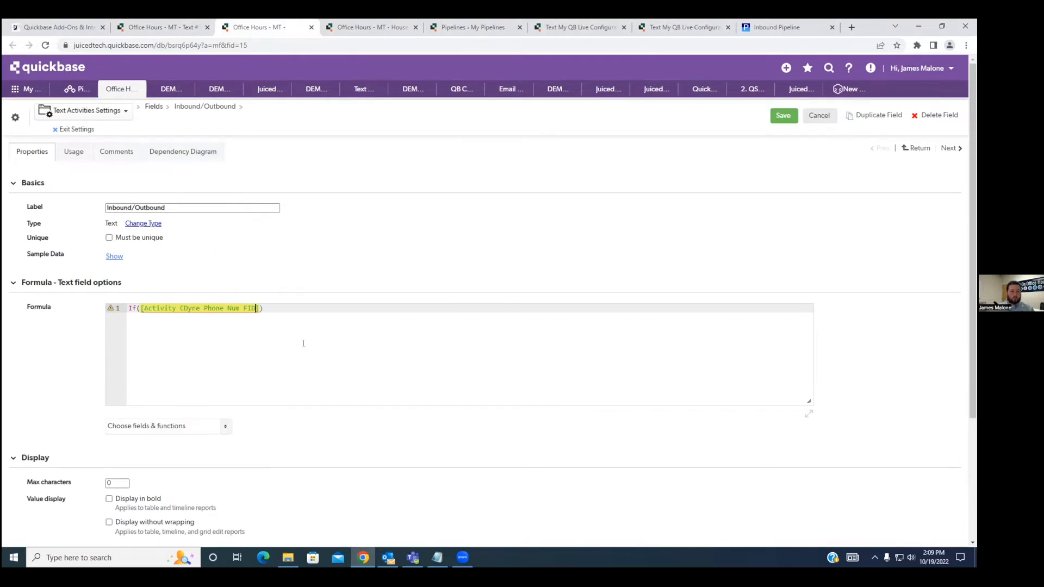
Make the If condition test whether the field equals the quoted CDyne phone number copied from text record #10.
{"action": "type", "text": "= \""}
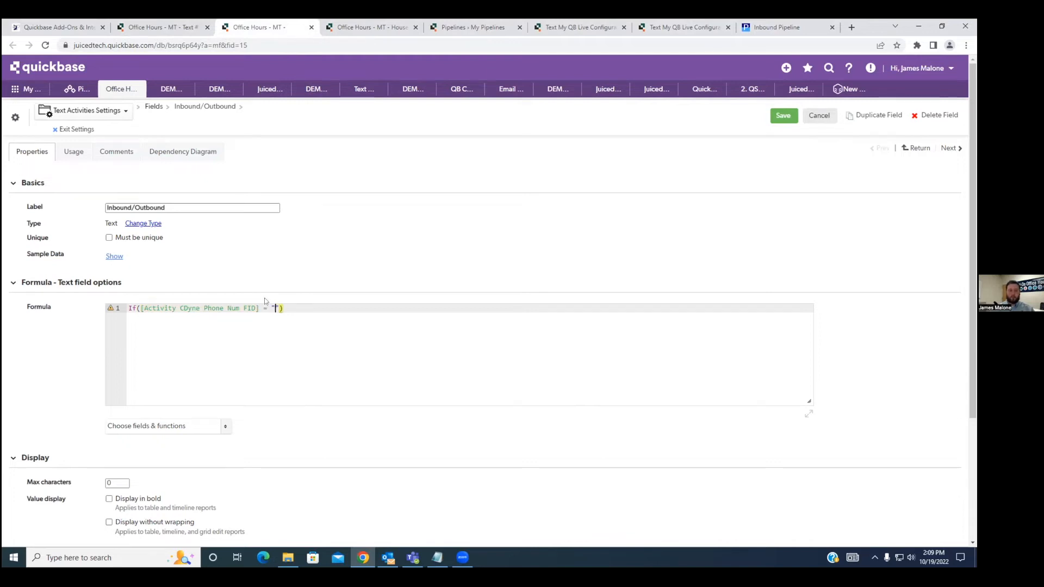
{"action": "left_click", "coordinate": [163, 27]}
{"action": "left_click_drag", "start_coordinate": [157, 172], "coordinate": [111, 173]}
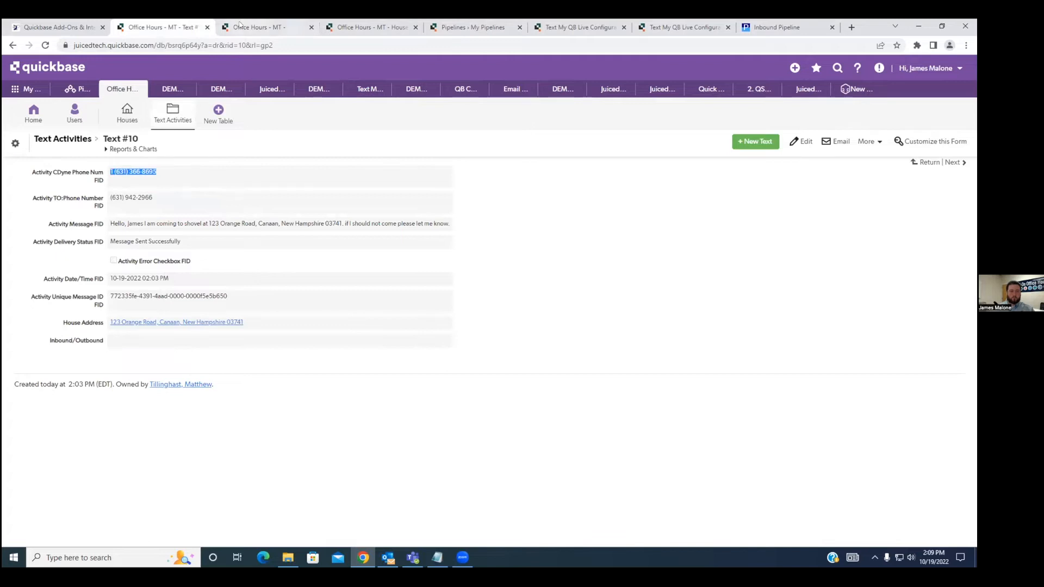
{"action": "left_click", "coordinate": [259, 27]}
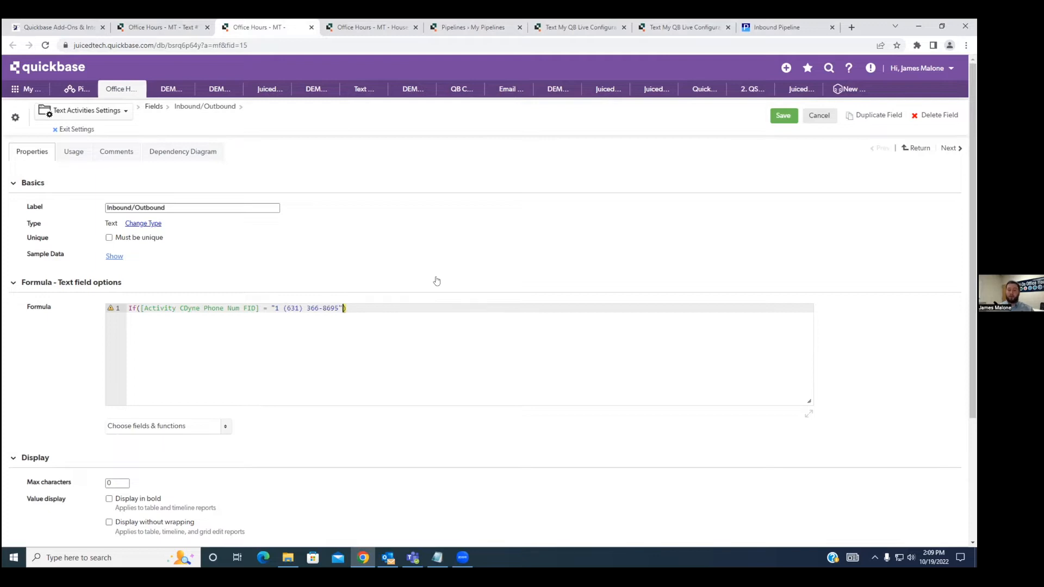
Have the formula return "Outbound" on a match and "Inbound" otherwise, and save the field.
{"action": "type", "text": ", \"Outbound\","}
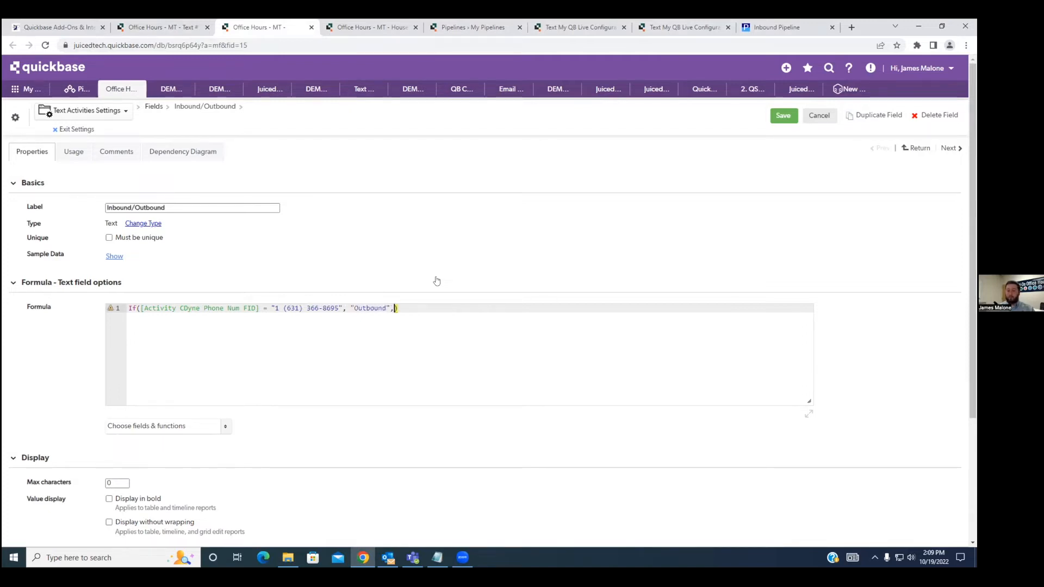
{"action": "type", "text": "\"Inbound\")"}
{"action": "left_click", "coordinate": [775, 116]}
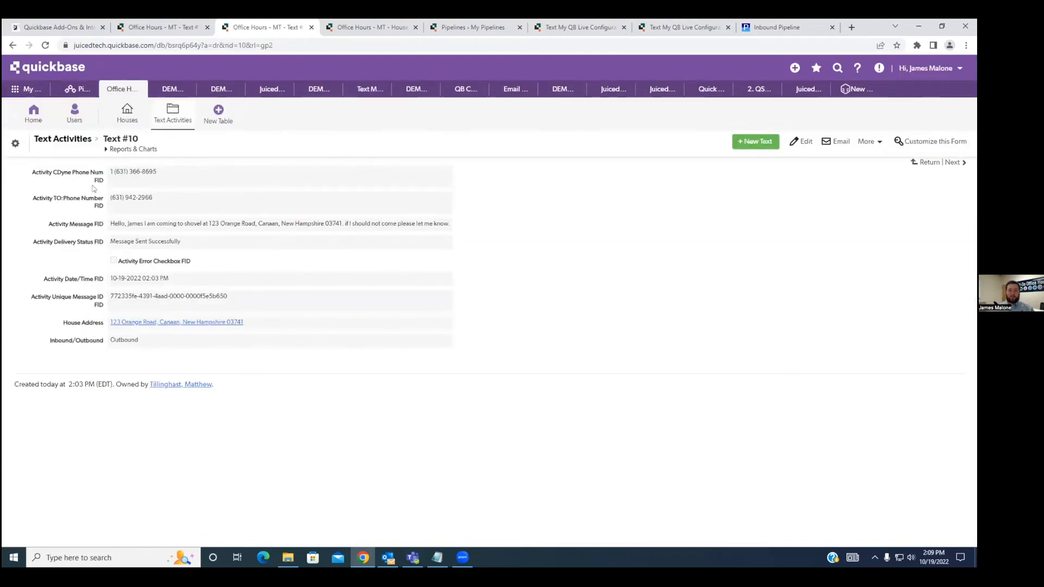
Compare text record #10's CDyne phone number with configuration #394's CDyne info and check the record's Inbound/Outbound value.
{"action": "left_click_drag", "start_coordinate": [159, 174], "coordinate": [109, 174]}
{"action": "left_click", "coordinate": [169, 180]}
{"action": "left_click", "coordinate": [680, 28]}
{"action": "left_click", "coordinate": [158, 201]}
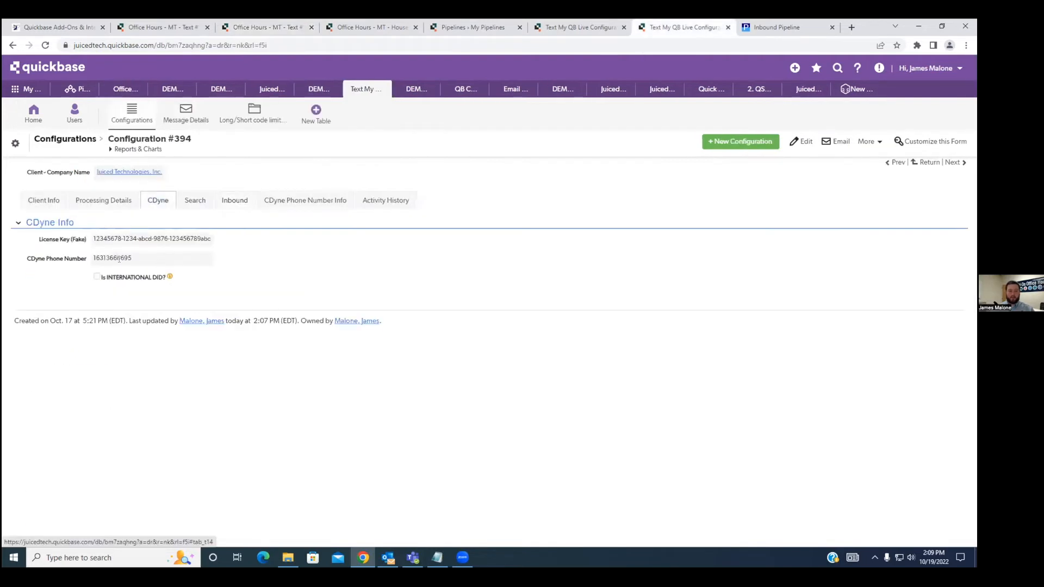
{"action": "left_click_drag", "start_coordinate": [93, 259], "coordinate": [201, 263]}
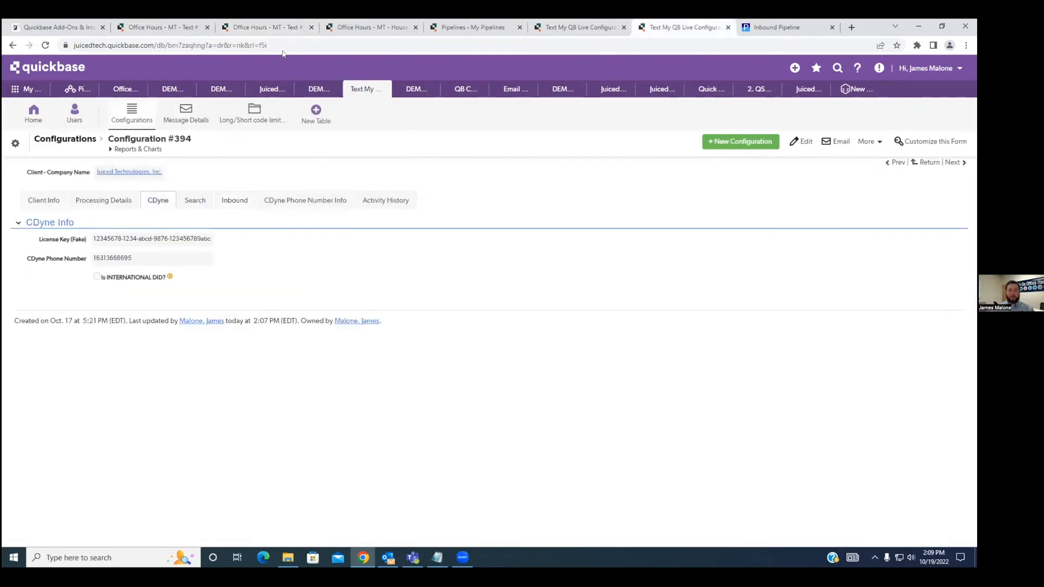
{"action": "left_click", "coordinate": [265, 27]}
{"action": "left_click_drag", "start_coordinate": [156, 340], "coordinate": [109, 343]}
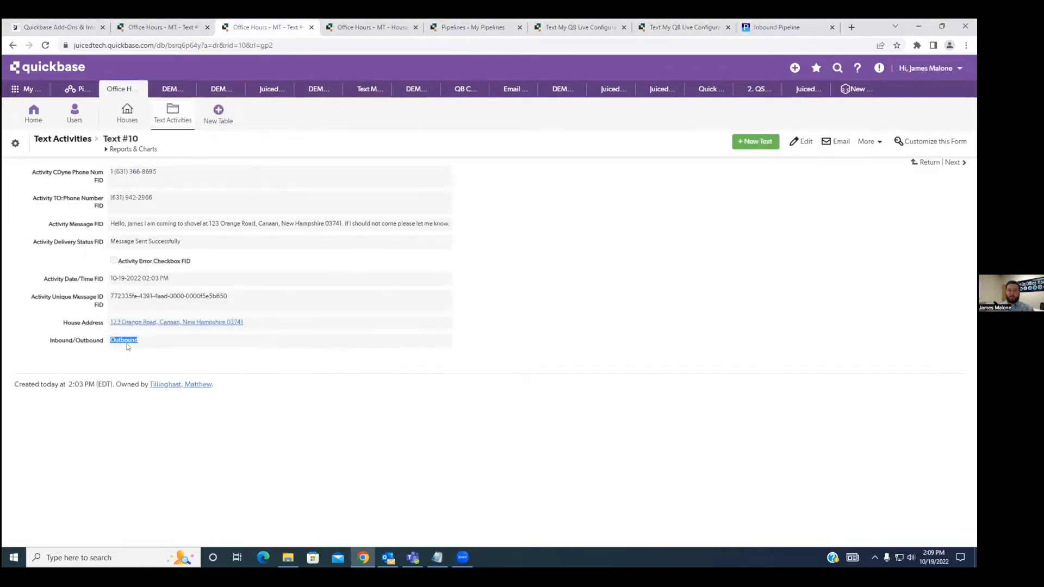
{"action": "left_click", "coordinate": [147, 347]}
Read the Inbound Pipeline help page's YAML template and its Step 3 replacement instructions.
{"action": "left_click", "coordinate": [758, 30]}
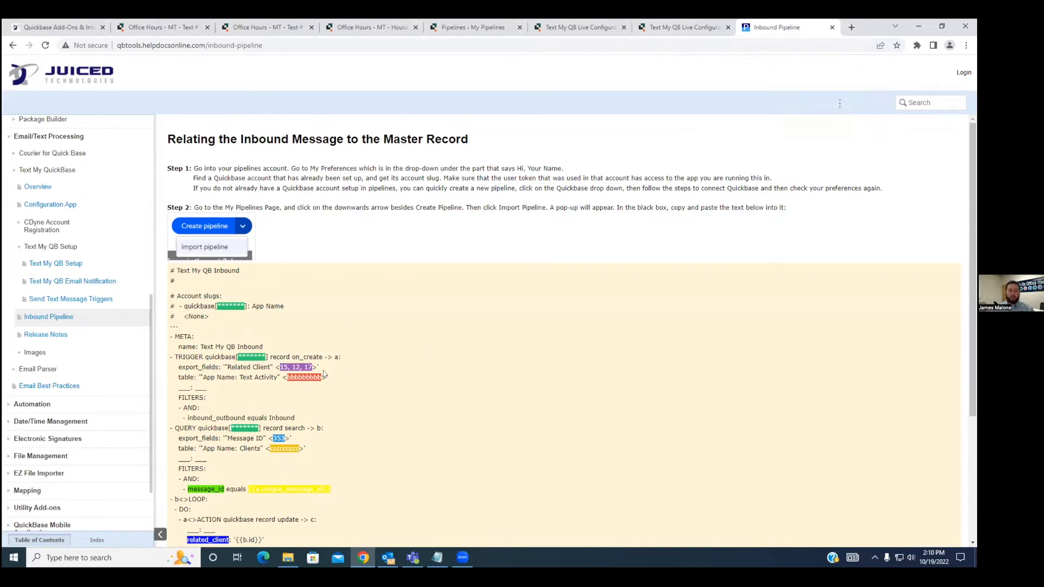
{"action": "scroll", "coordinate": [324, 374], "scroll_direction": "down", "scroll_amount": 3}
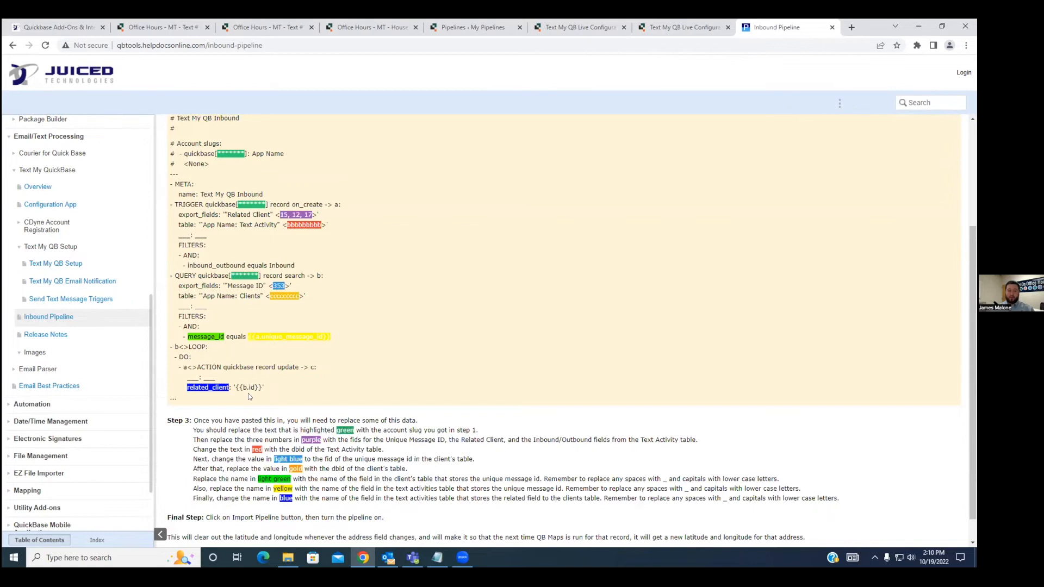
{"action": "scroll", "coordinate": [248, 393], "scroll_direction": "up", "scroll_amount": 2}
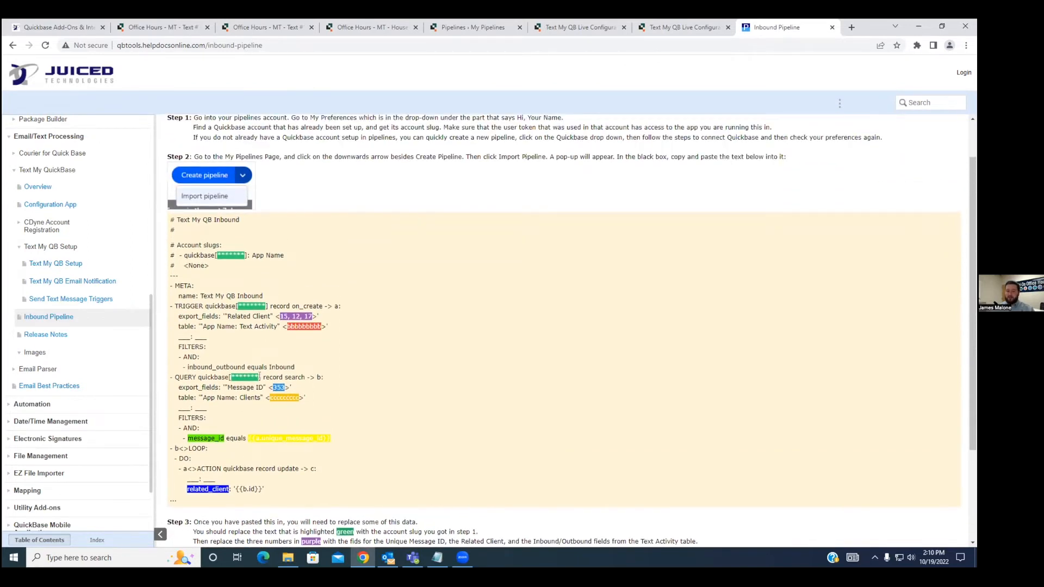
{"action": "scroll", "coordinate": [204, 447], "scroll_direction": "down", "scroll_amount": 3}
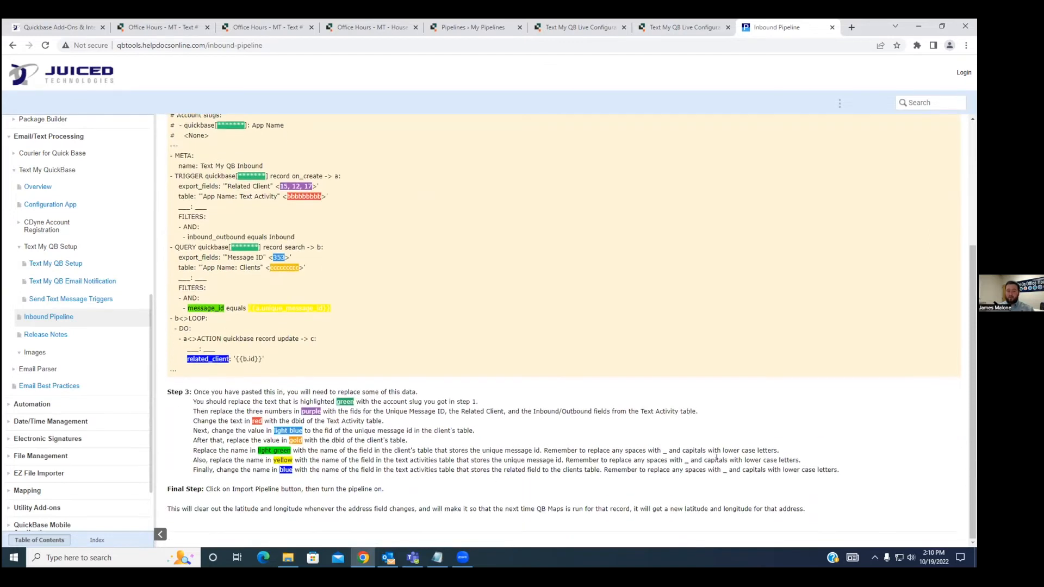
{"action": "left_click_drag", "start_coordinate": [842, 473], "coordinate": [194, 388]}
{"action": "left_click", "coordinate": [217, 382]}
{"action": "scroll", "coordinate": [225, 369], "scroll_direction": "up", "scroll_amount": 2}
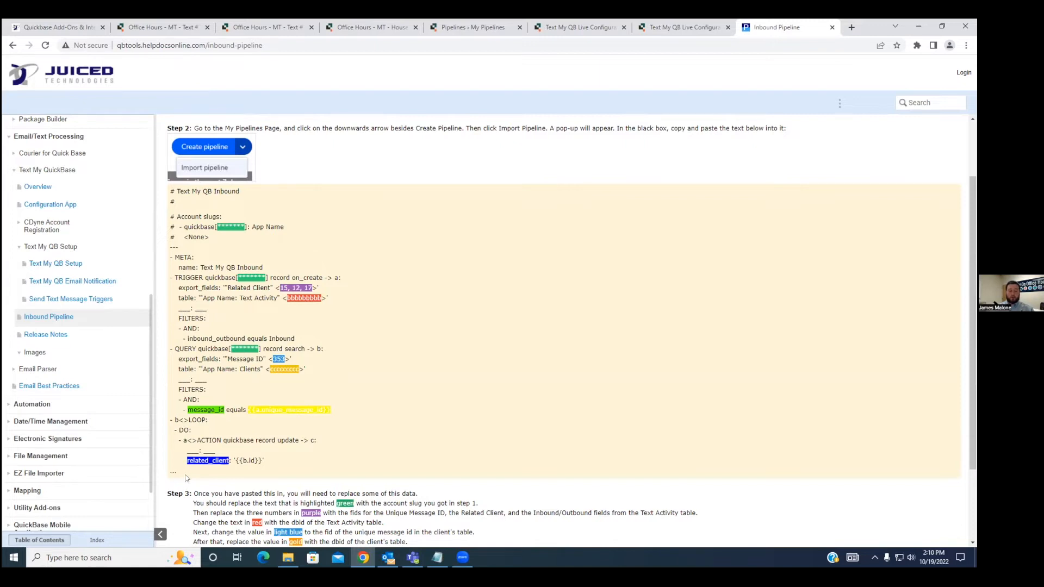
Copy the complete Text My QB Inbound YAML template from the help page.
{"action": "left_click_drag", "start_coordinate": [175, 471], "coordinate": [168, 187]}
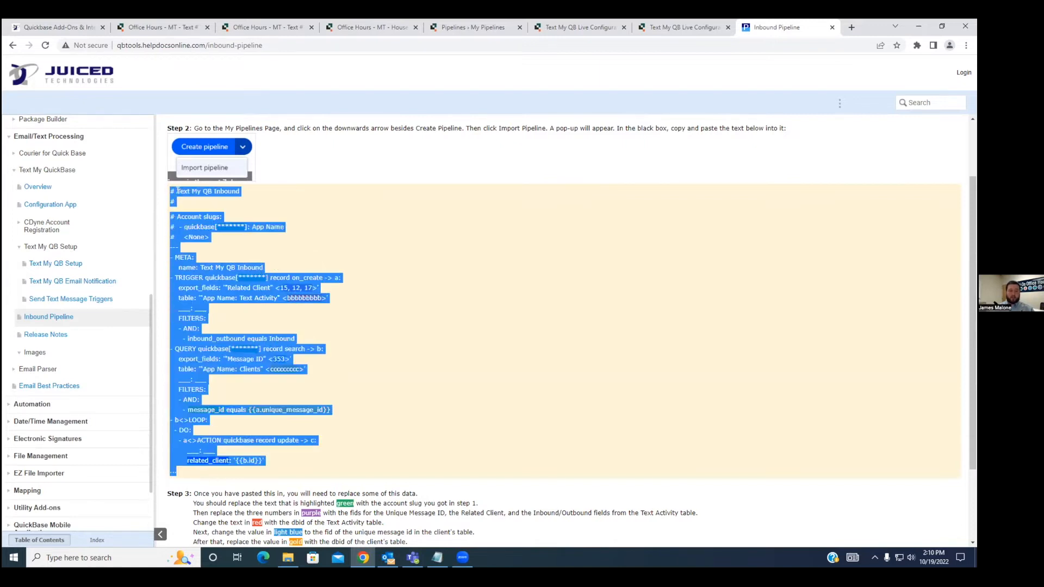
{"action": "right_click", "coordinate": [190, 195]}
{"action": "left_click", "coordinate": [215, 203]}
Switch to Quickbase Pipelines and open the pipeline import form at its empty YAML editor.
{"action": "left_click", "coordinate": [227, 30]}
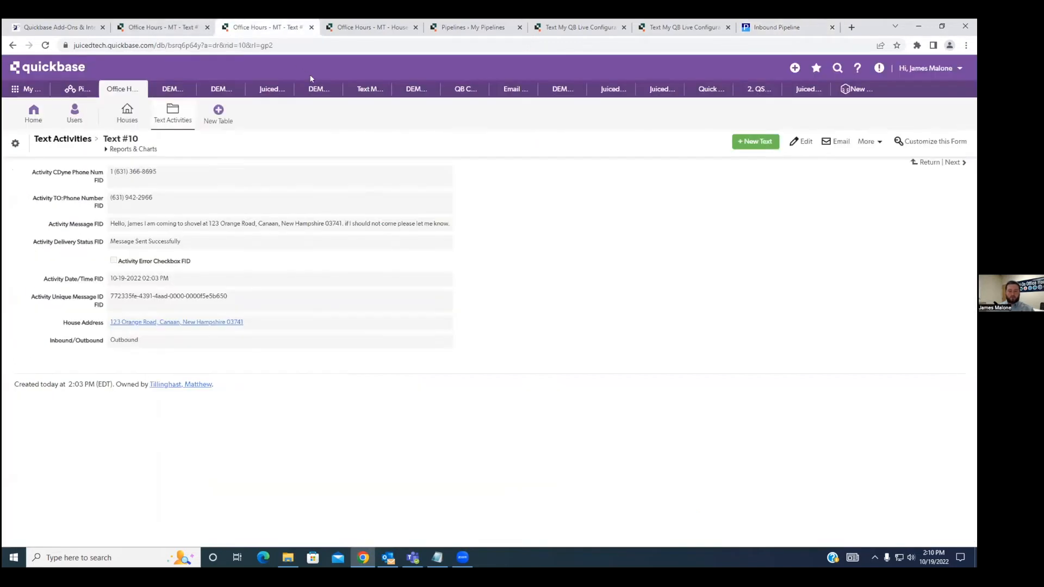
{"action": "key", "text": "ctrl+Tab"}
{"action": "key", "text": "ctrl+Tab"}
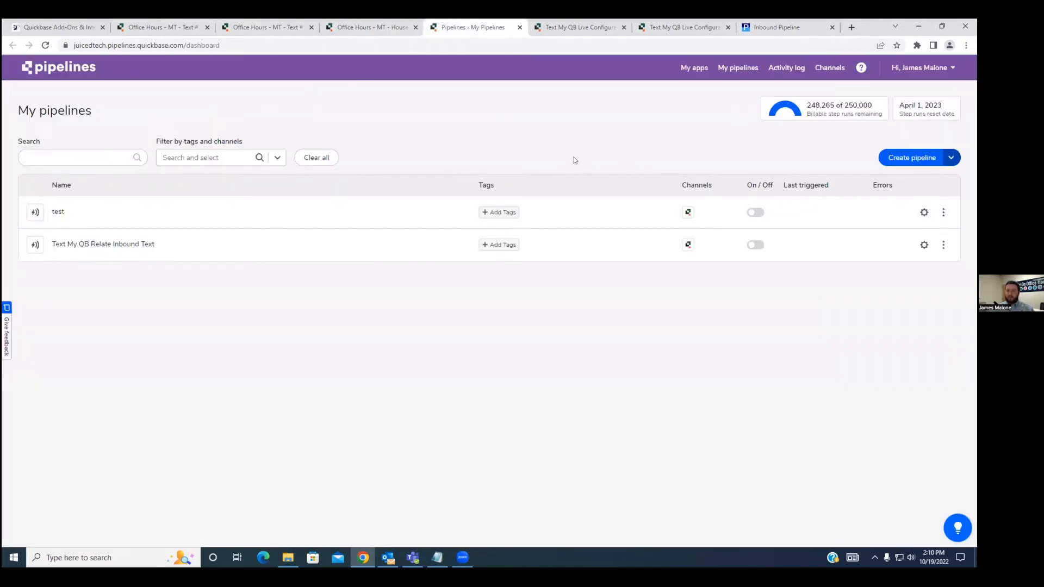
{"action": "left_click", "coordinate": [950, 161]}
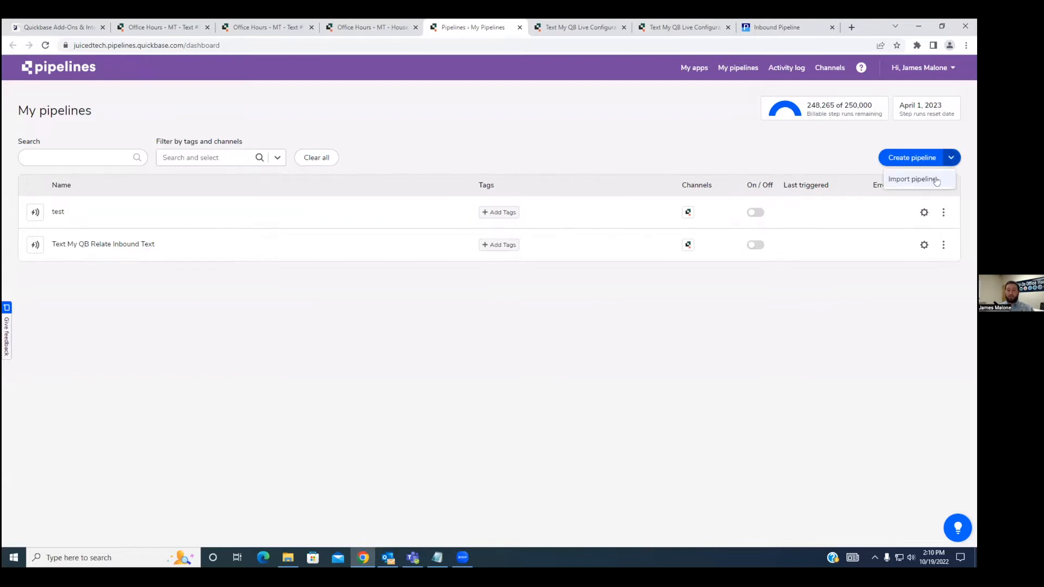
{"action": "left_click", "coordinate": [935, 180]}
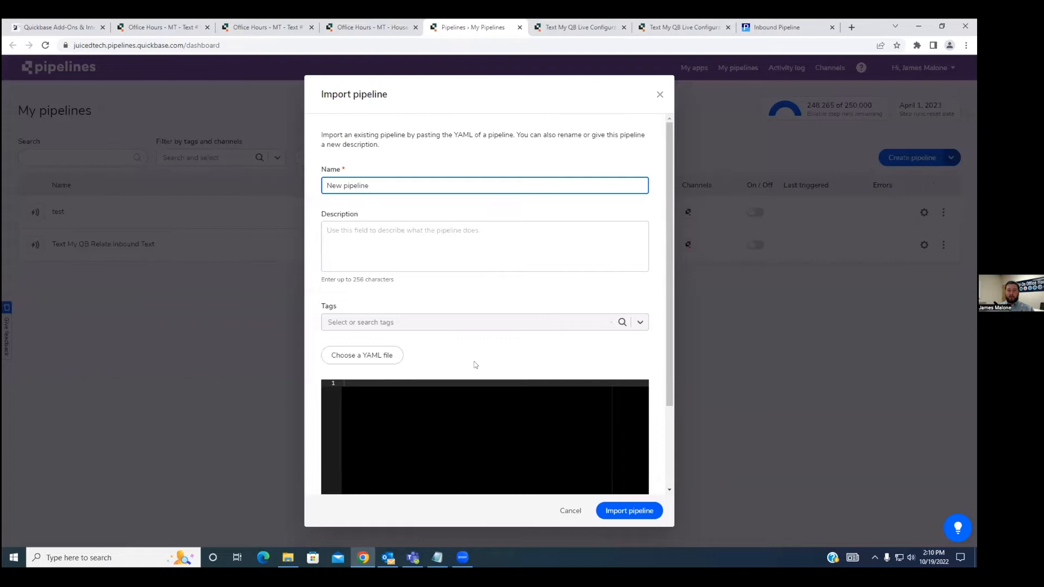
{"action": "scroll", "coordinate": [476, 365], "scroll_direction": "down", "scroll_amount": 2}
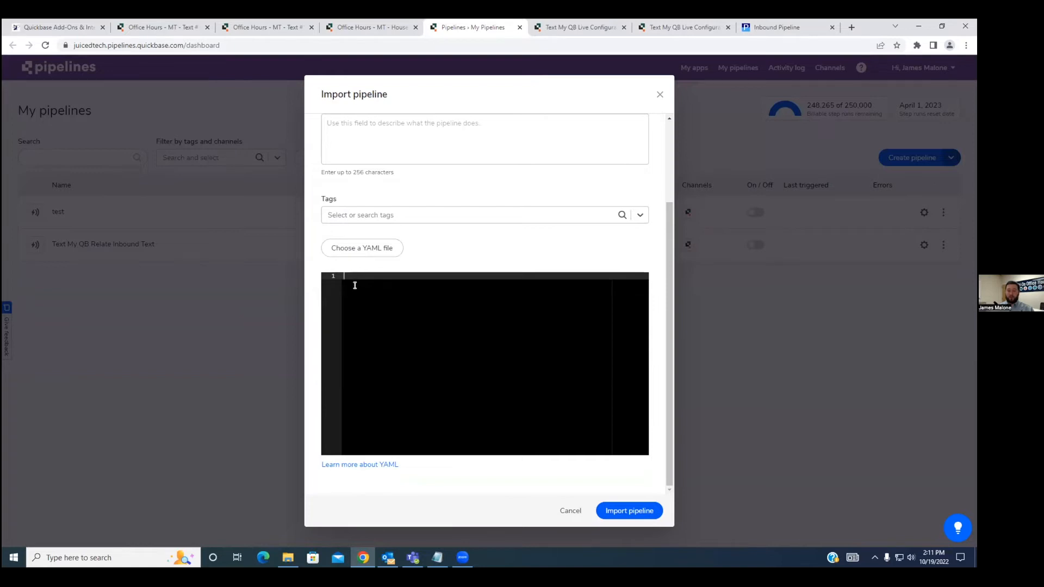
Review which color-highlighted placeholders in the help page's YAML template must be replaced according to Step 3.
{"action": "left_click", "coordinate": [773, 27]}
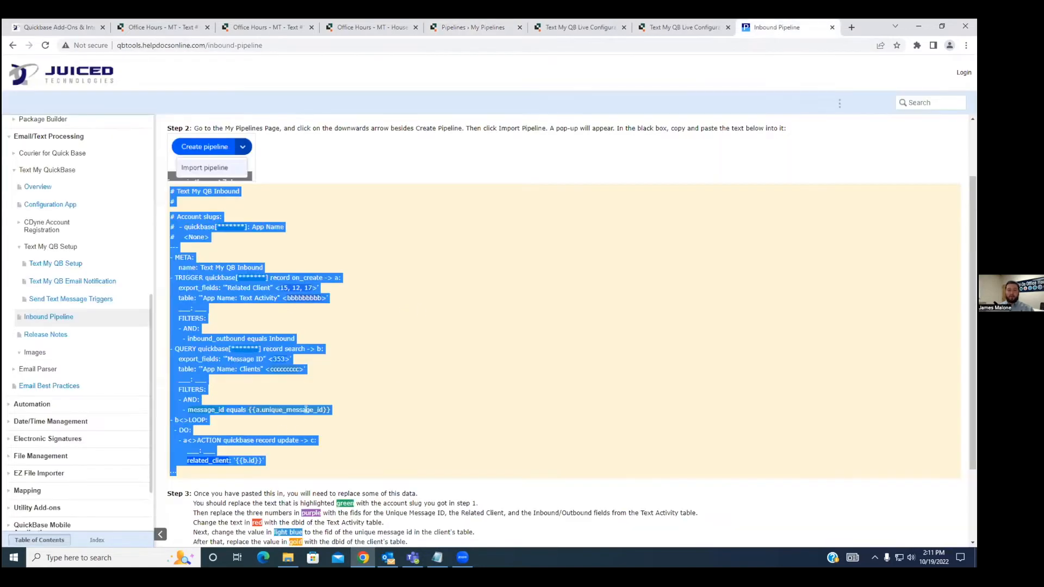
{"action": "scroll", "coordinate": [306, 409], "scroll_direction": "down", "scroll_amount": 2}
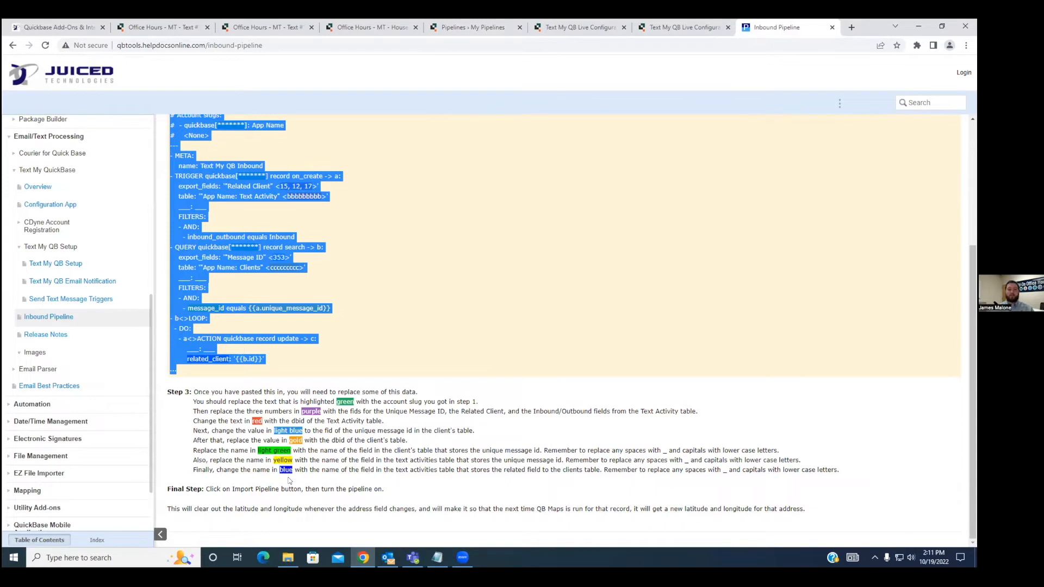
{"action": "left_click", "coordinate": [331, 385]}
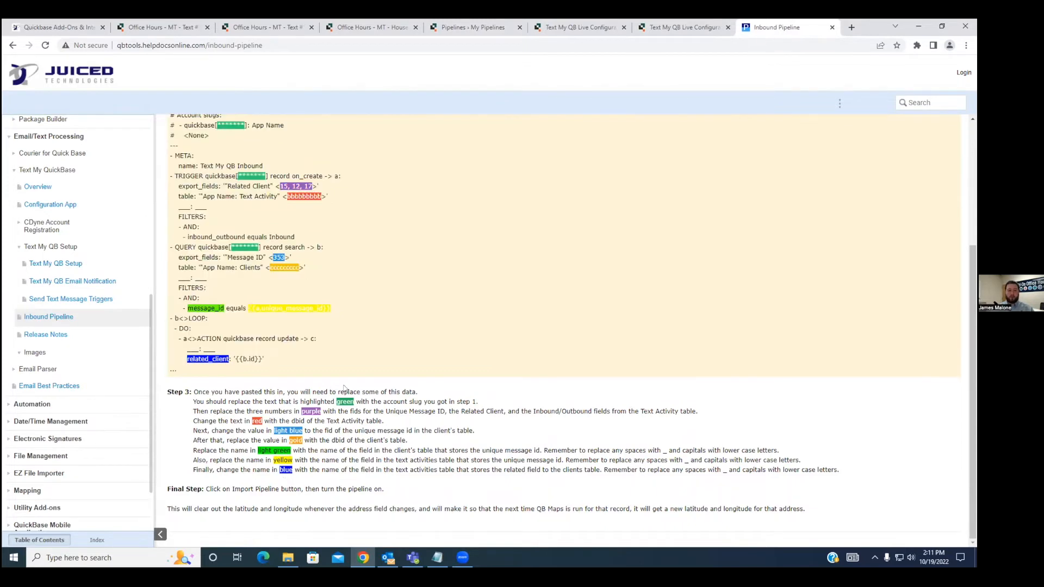
Return to the pipeline import form and paste the prepared Text My QB pipeline YAML into its editor.
{"action": "scroll", "coordinate": [332, 385], "scroll_direction": "up", "scroll_amount": 3}
{"action": "left_click", "coordinate": [235, 29]}
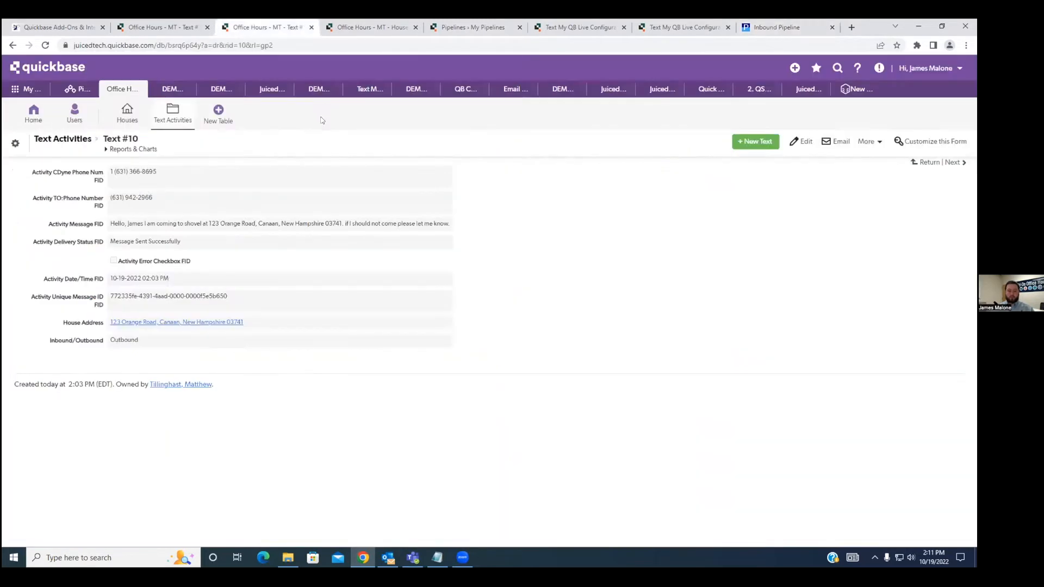
{"action": "key", "text": "ctrl+Tab"}
{"action": "key", "text": "ctrl+Tab"}
{"action": "left_click", "coordinate": [388, 288]}
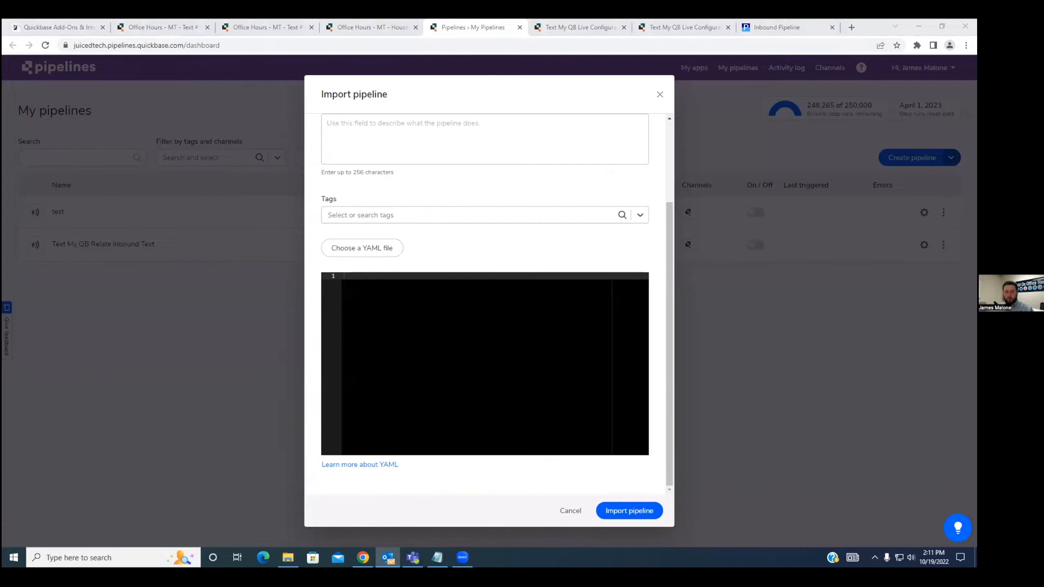
{"action": "left_click", "coordinate": [404, 301]}
{"action": "right_click", "coordinate": [404, 302]}
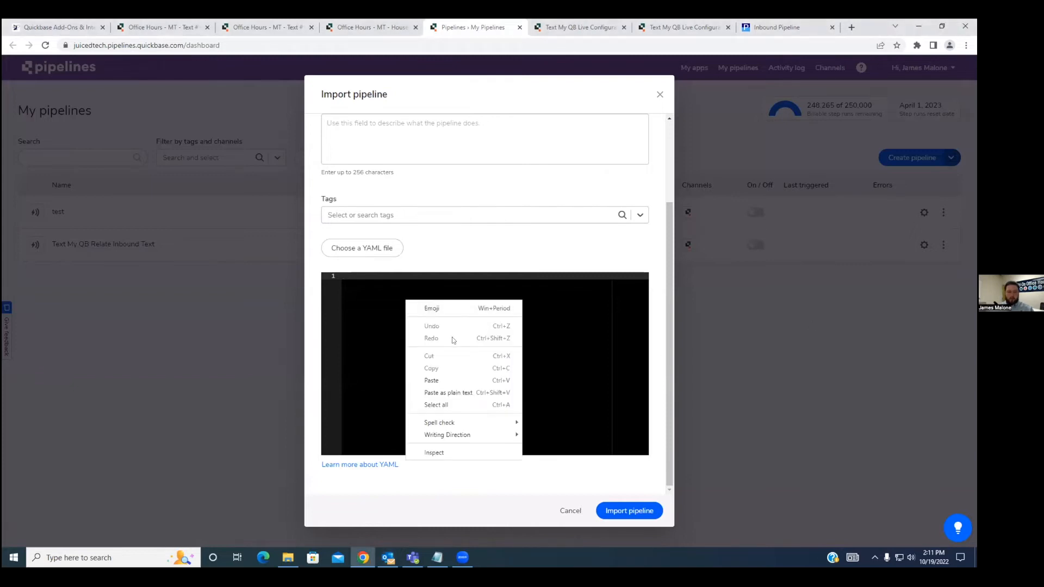
{"action": "left_click", "coordinate": [443, 375]}
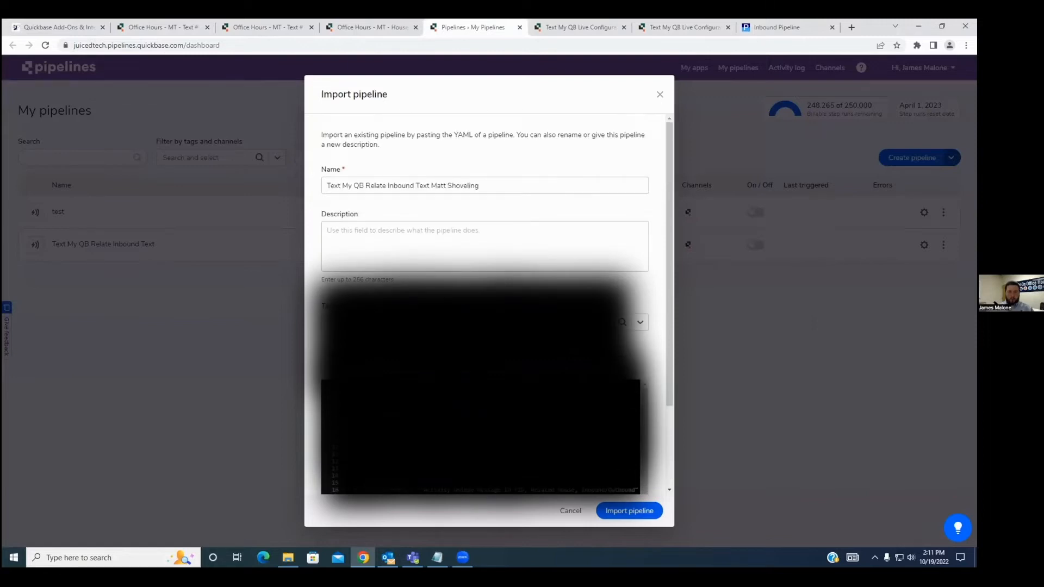
{"action": "scroll", "coordinate": [350, 282], "scroll_direction": "down", "scroll_amount": 2}
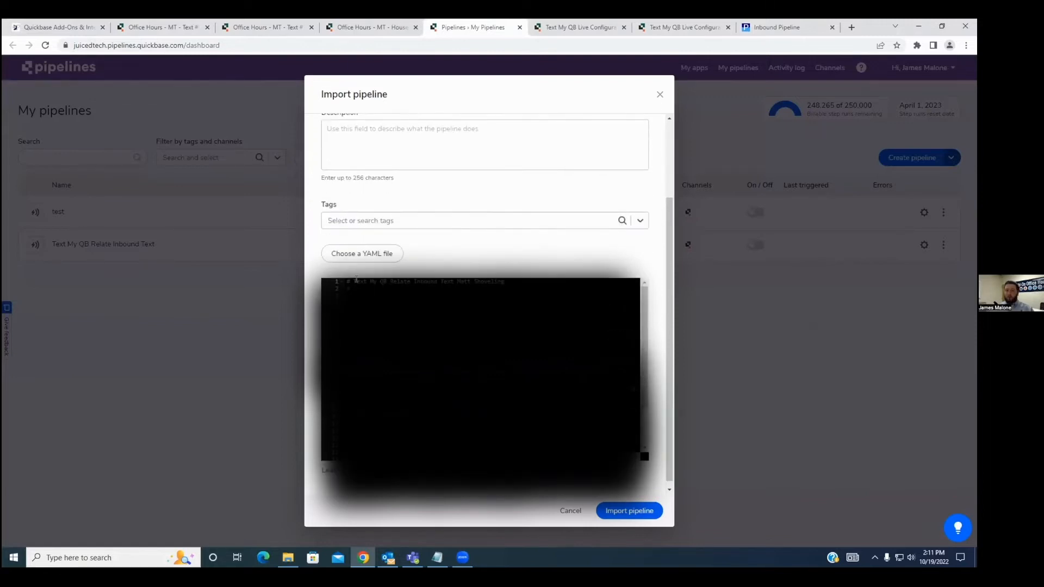
{"action": "scroll", "coordinate": [484, 245], "scroll_direction": "up", "scroll_amount": 2}
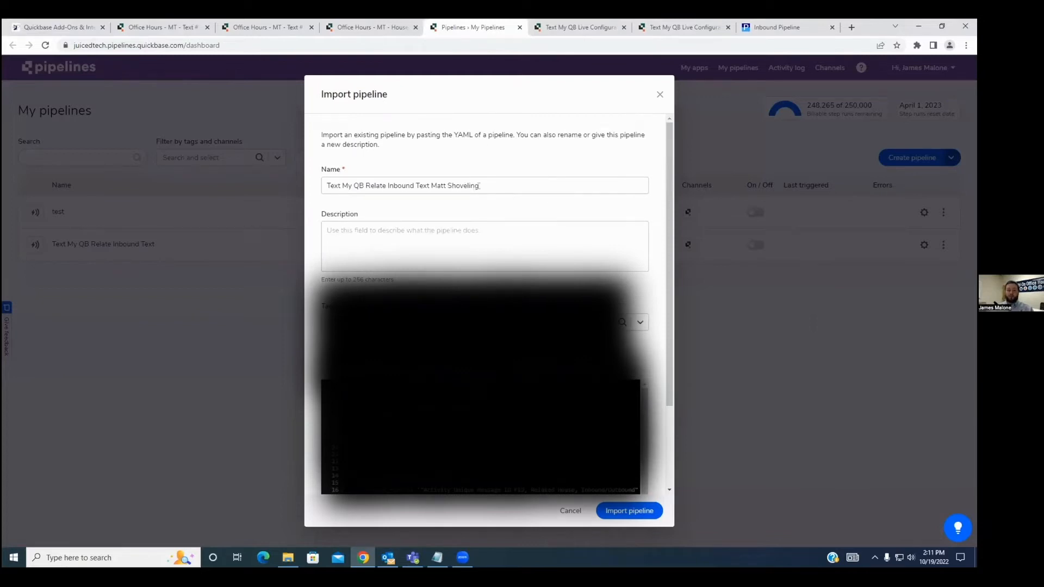
Replace the person's first name in the pipeline name with the other person's first name and import the pipeline.
{"action": "left_click_drag", "start_coordinate": [480, 187], "coordinate": [359, 187]}
{"action": "left_click", "coordinate": [442, 187]}
{"action": "double_click", "coordinate": [441, 186]}
{"action": "type", "text": "James"}
{"action": "left_click", "coordinate": [476, 205]}
{"action": "scroll", "coordinate": [484, 305], "scroll_direction": "down", "scroll_amount": 2}
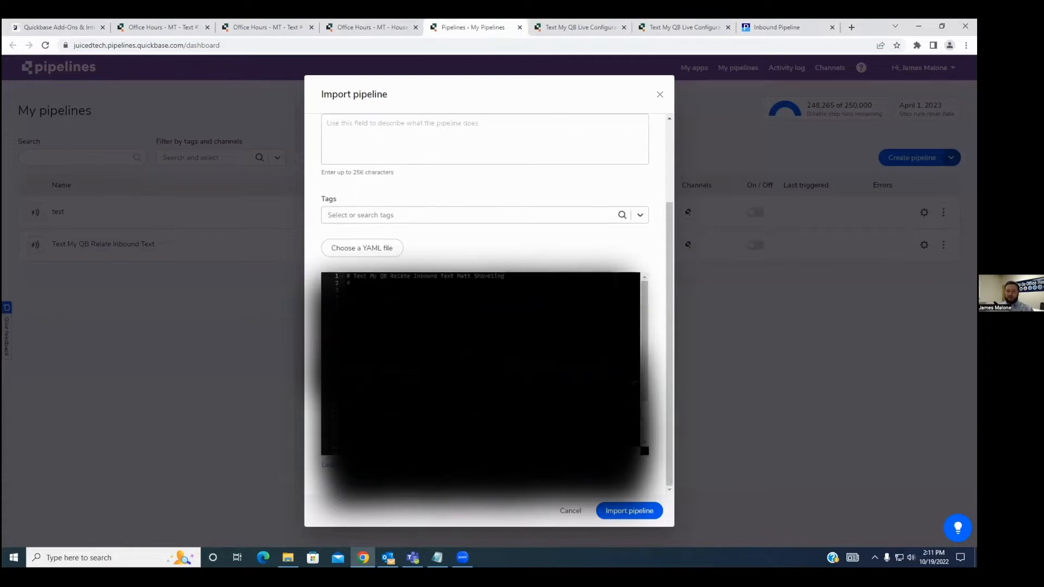
{"action": "left_click", "coordinate": [631, 511]}
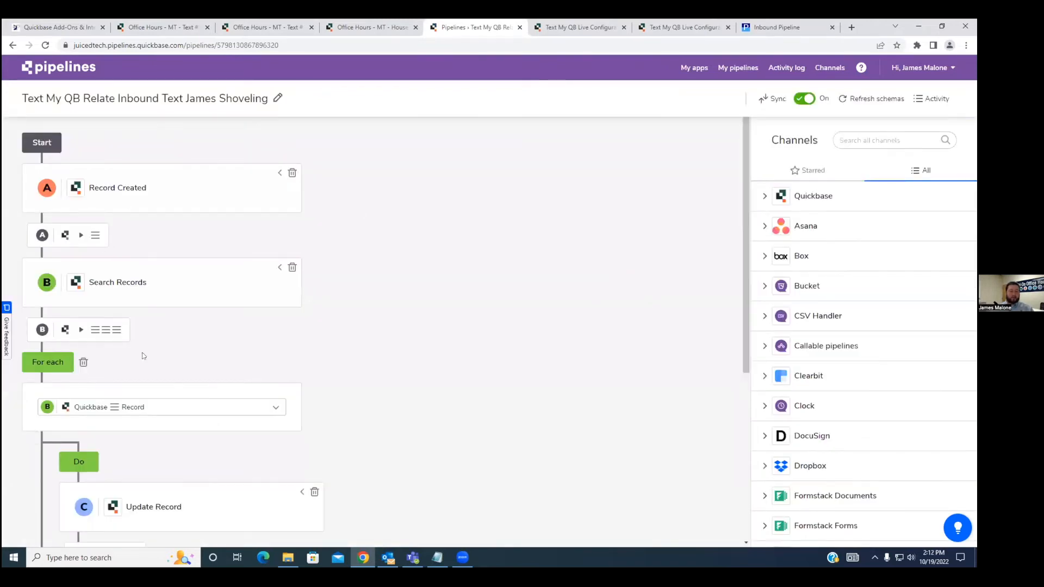
Review the imported pipeline's steps and switch the pipeline off and back on.
{"action": "scroll", "coordinate": [142, 354], "scroll_direction": "down", "scroll_amount": 5}
{"action": "scroll", "coordinate": [271, 405], "scroll_direction": "up", "scroll_amount": 5}
{"action": "left_click", "coordinate": [805, 99]}
{"action": "left_click", "coordinate": [806, 100]}
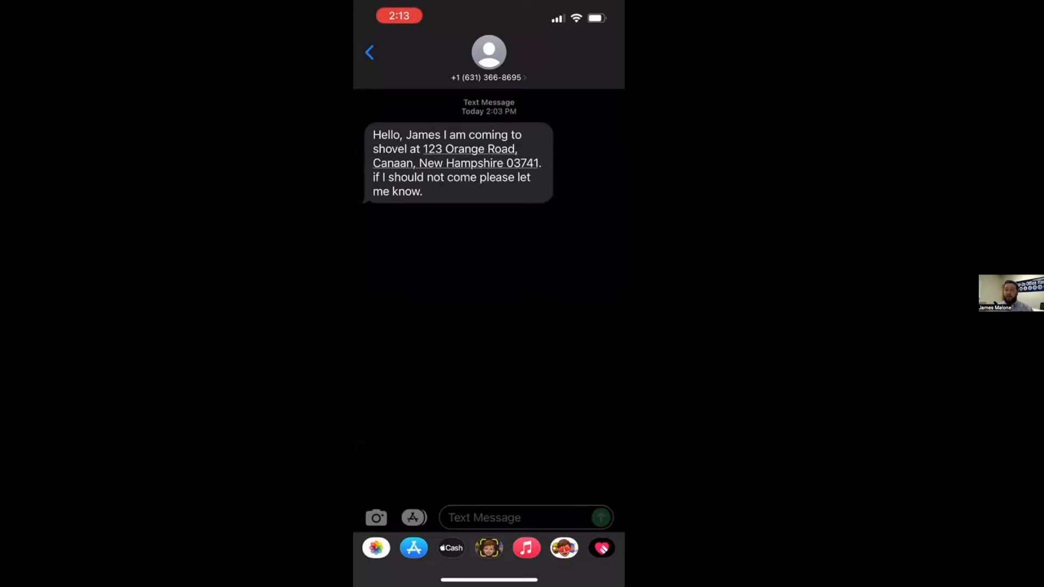
Switch to the phone's text conversation and send the reply "Yes please come to my house.".
{"action": "left_click", "coordinate": [514, 518]}
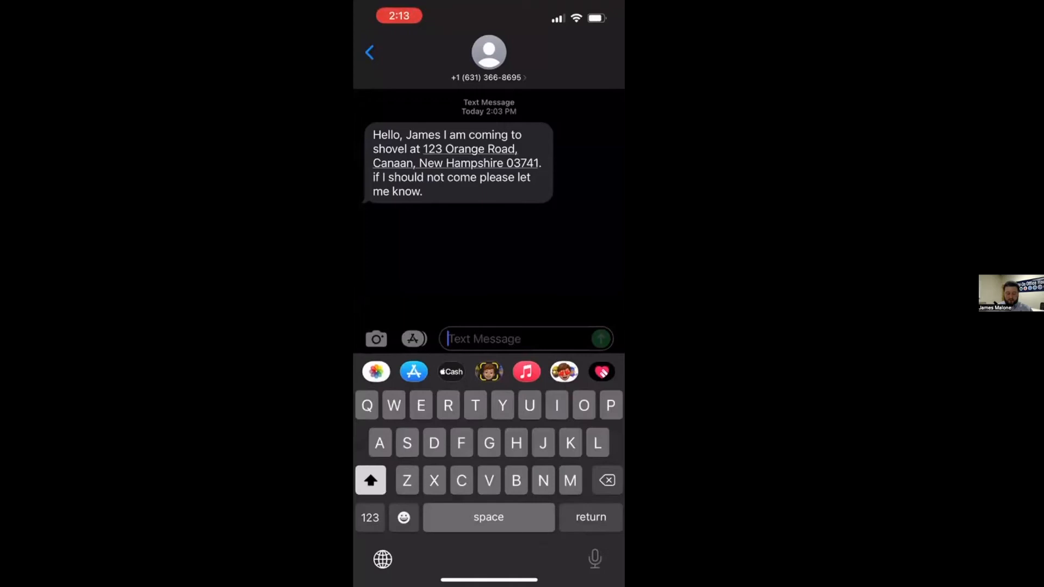
{"action": "type", "text": "Yes p"}
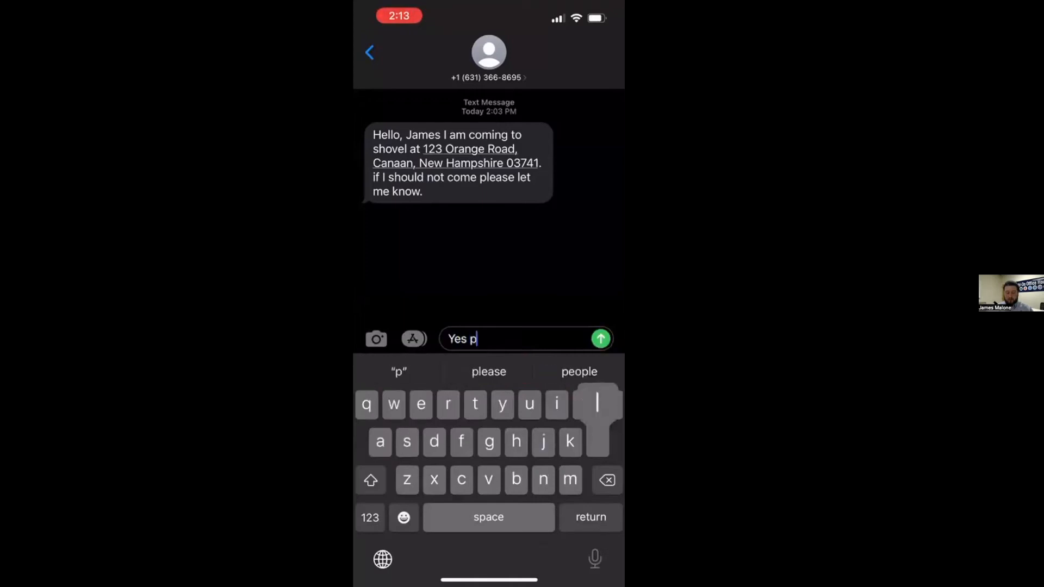
{"action": "type", "text": "lease come "}
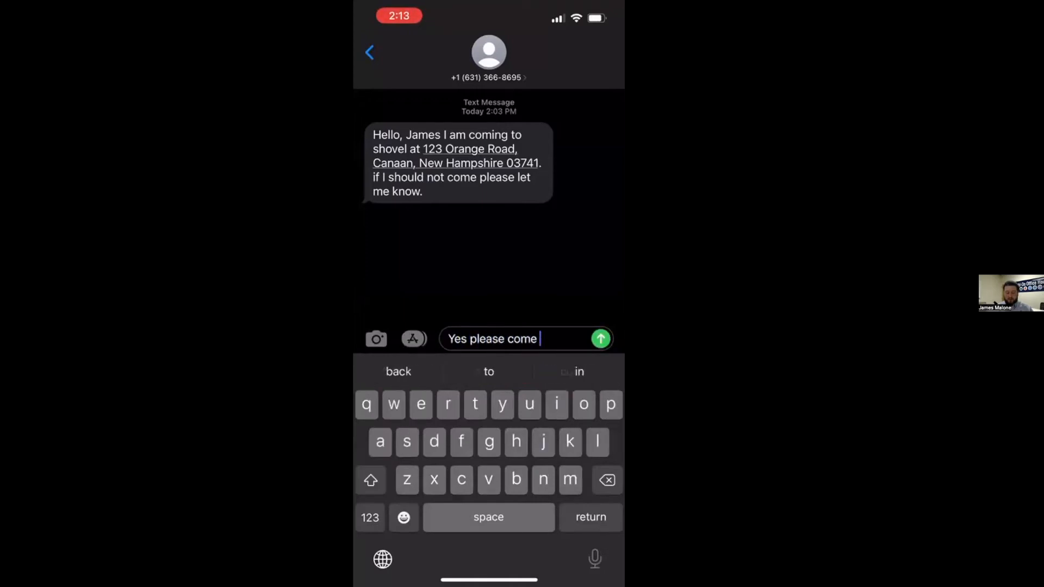
{"action": "type", "text": "to my ho"}
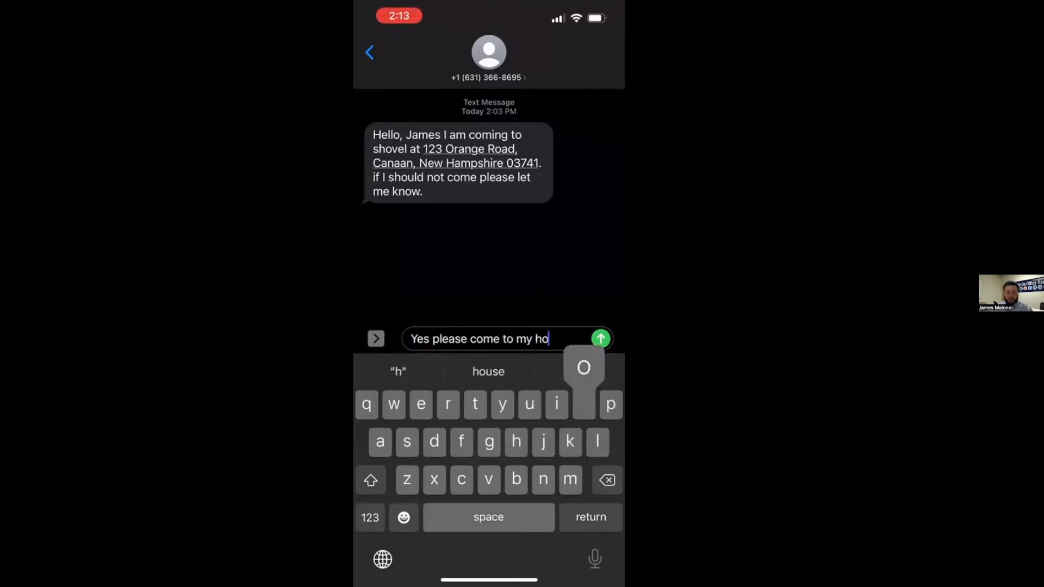
{"action": "type", "text": "use."}
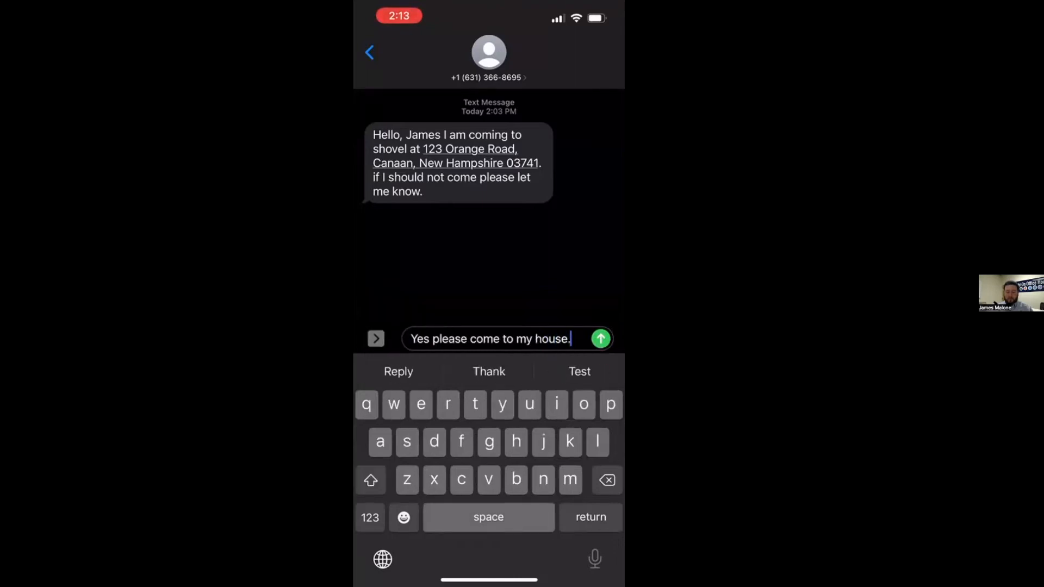
{"action": "left_click", "coordinate": [601, 339]}
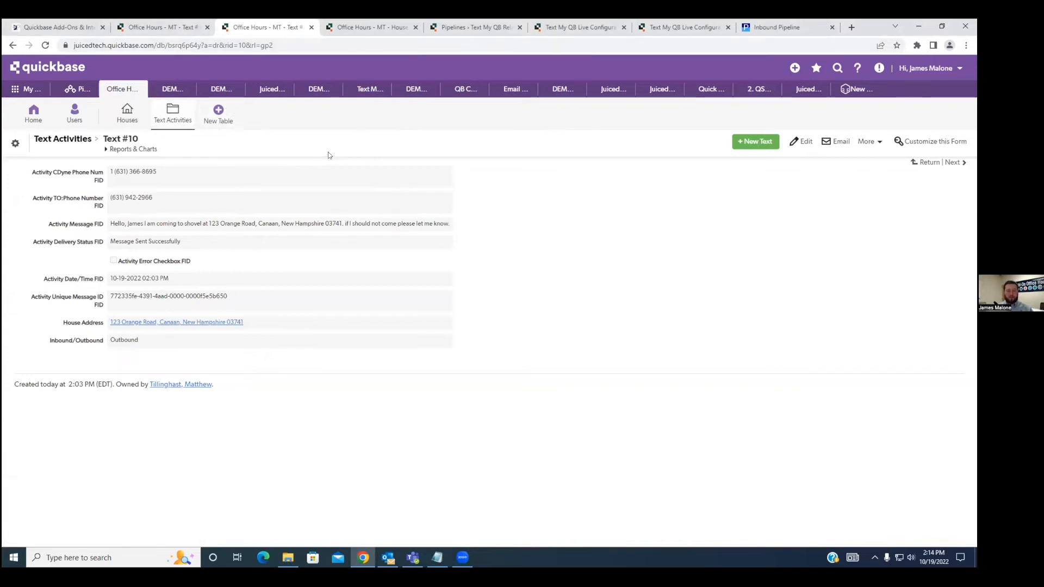
Switch to Quickbase, refresh House #4, check its Text Records for the inbound reply, and open that reply.
{"action": "key", "text": "ctrl+Tab"}
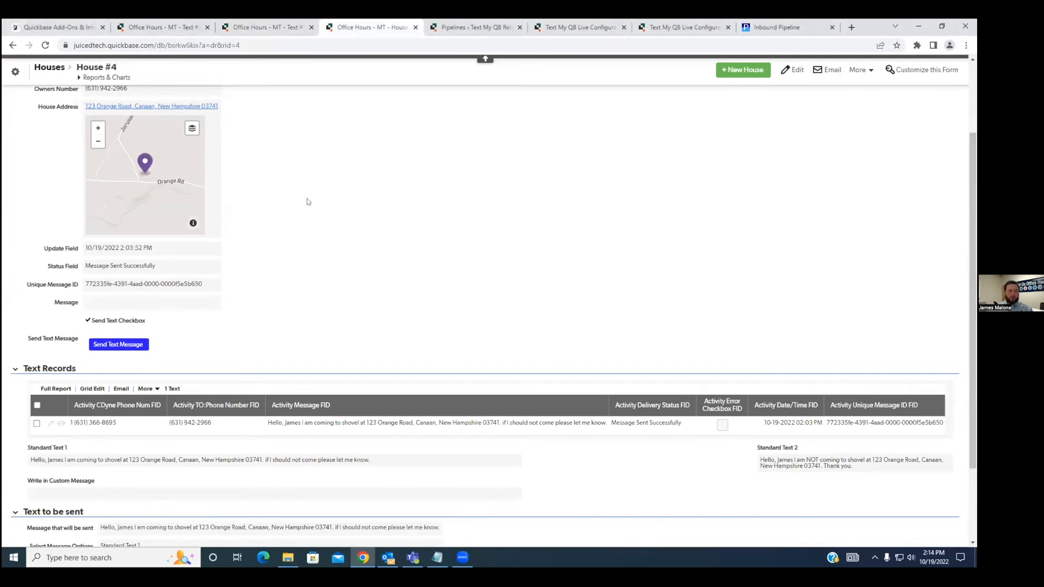
{"action": "key", "text": "F5"}
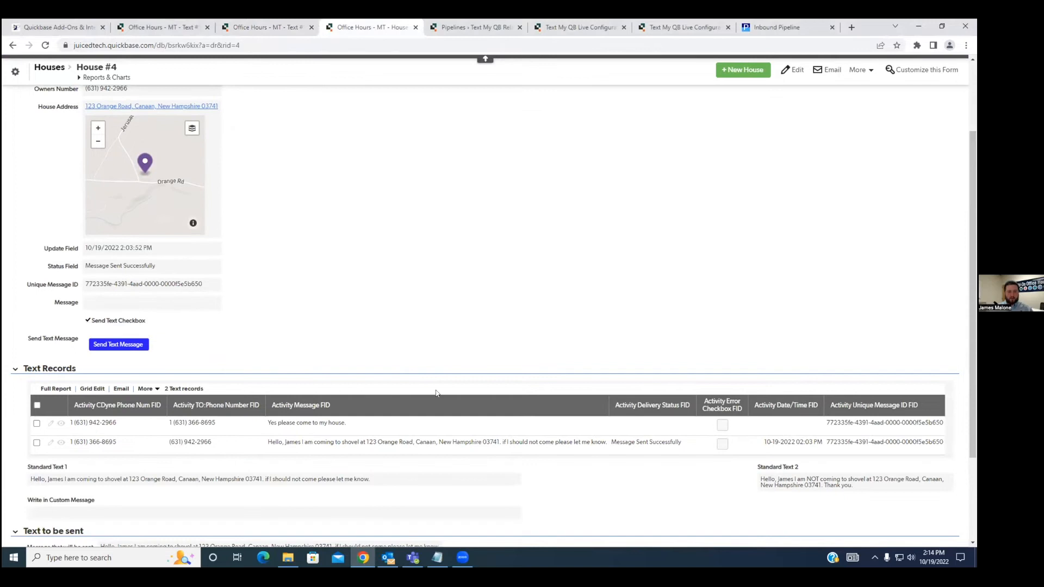
{"action": "left_click_drag", "start_coordinate": [348, 424], "coordinate": [265, 432]}
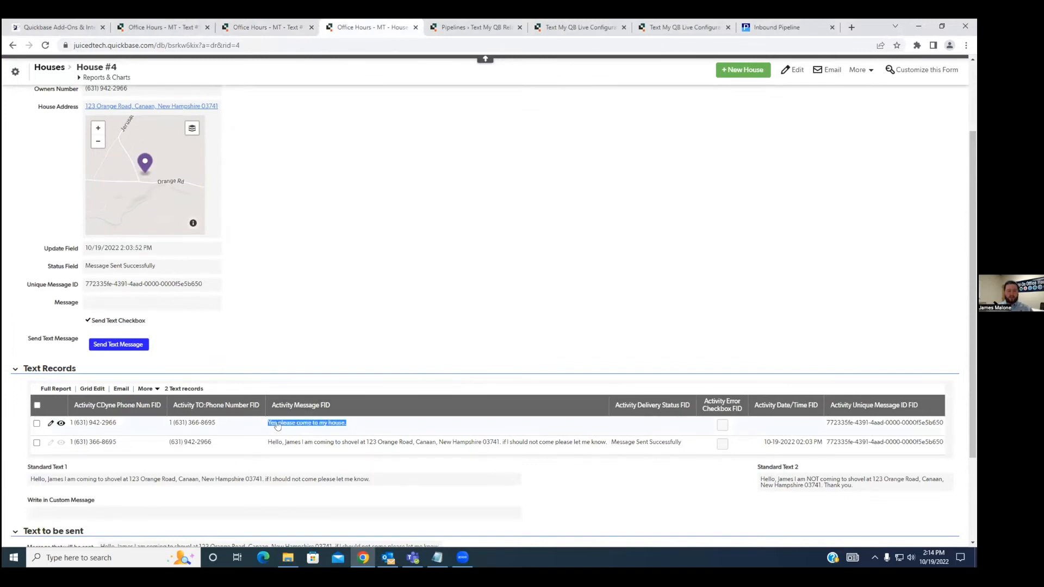
{"action": "left_click", "coordinate": [343, 430]}
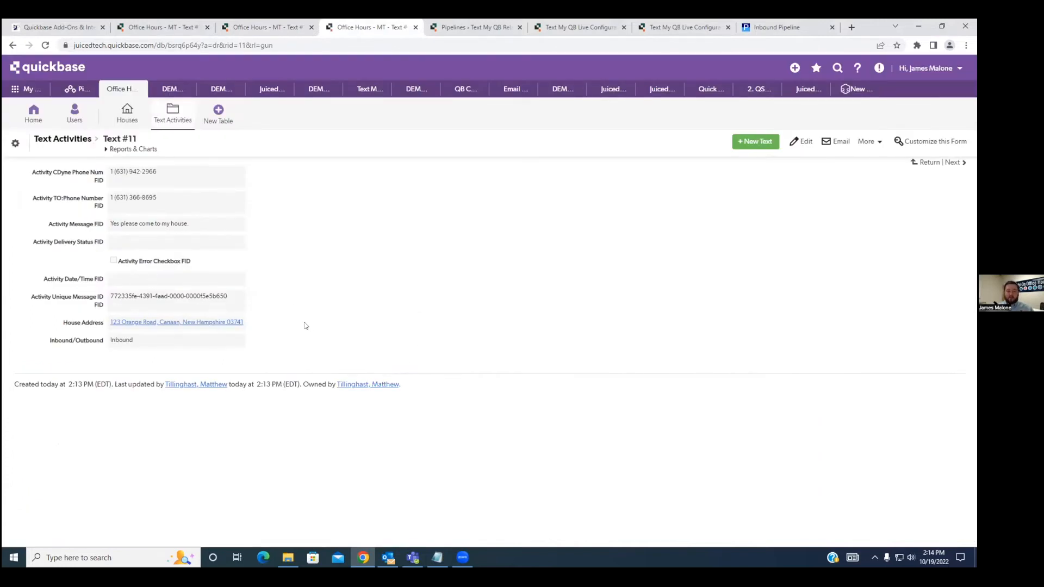
Reopen the reply's text activity from House #4 and check its Inbound/Outbound value.
{"action": "key", "text": "alt+Left"}
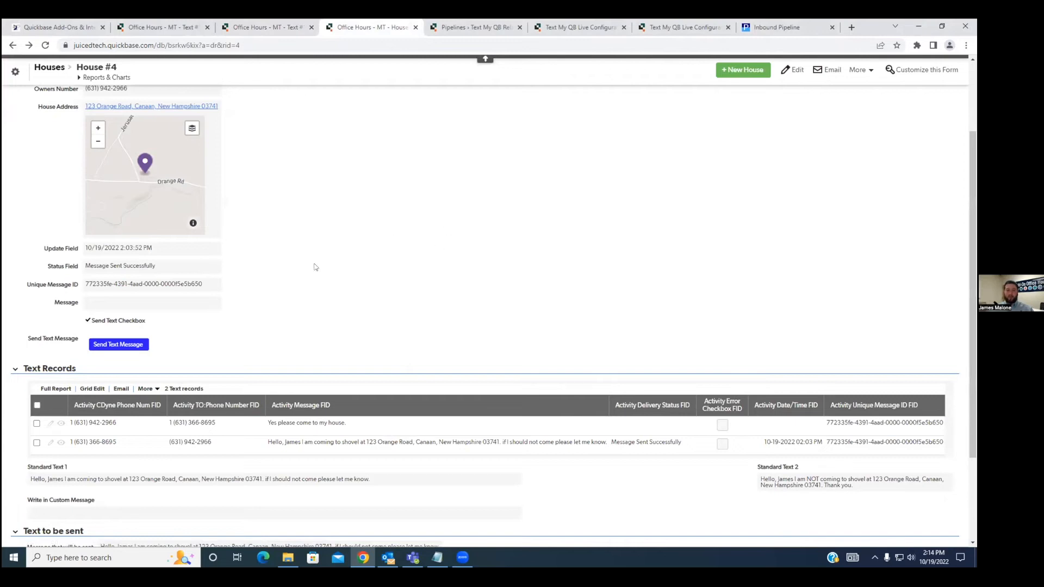
{"action": "left_click", "coordinate": [60, 423]}
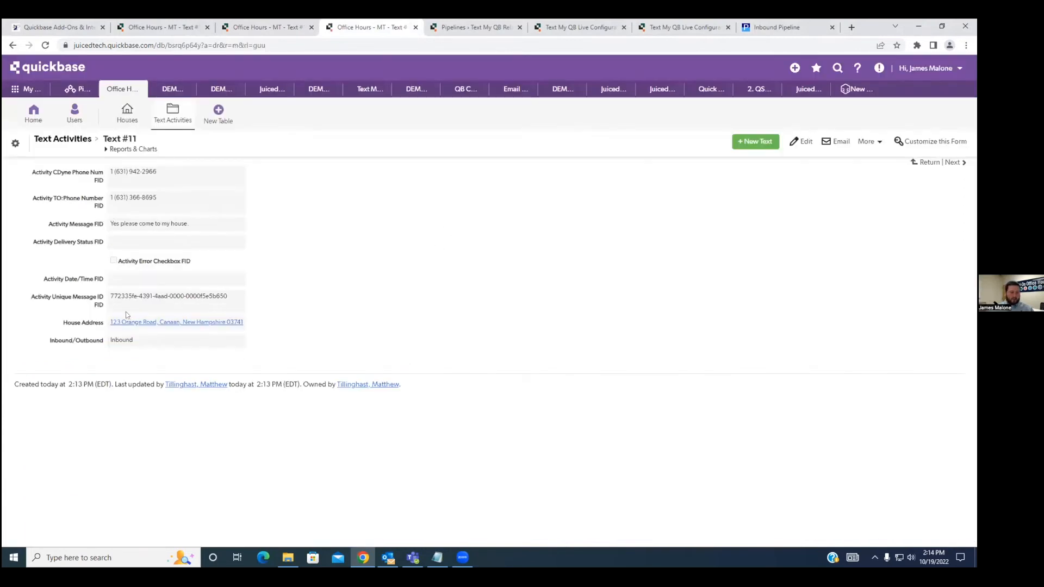
{"action": "left_click_drag", "start_coordinate": [43, 342], "coordinate": [111, 344]}
{"action": "left_click", "coordinate": [273, 357]}
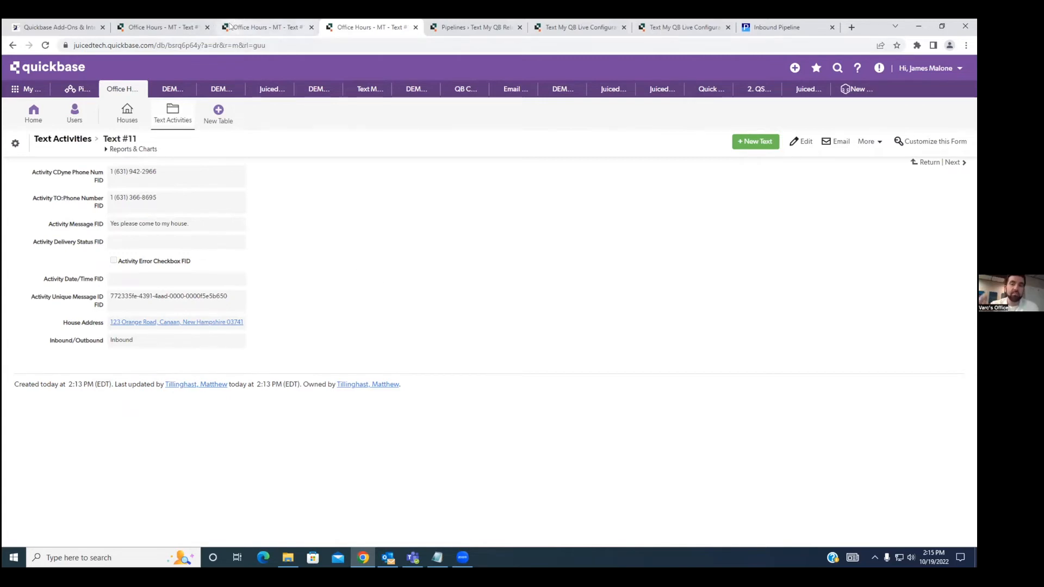
Open the House #4 record from the Houses default report and look over its Text Records section.
{"action": "left_click", "coordinate": [230, 26]}
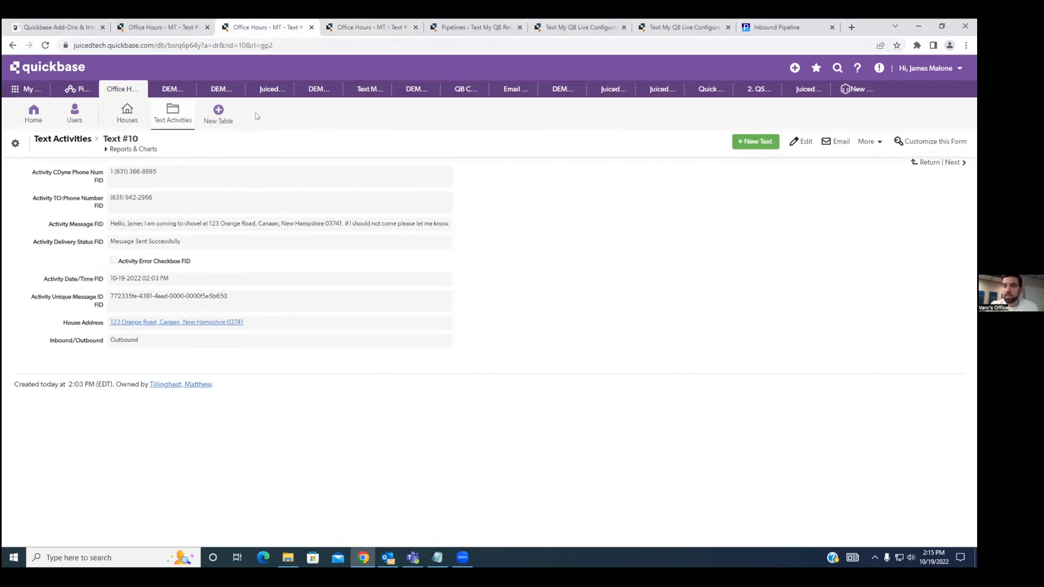
{"action": "key", "text": "ctrl+Tab"}
{"action": "key", "text": "ctrl+Tab"}
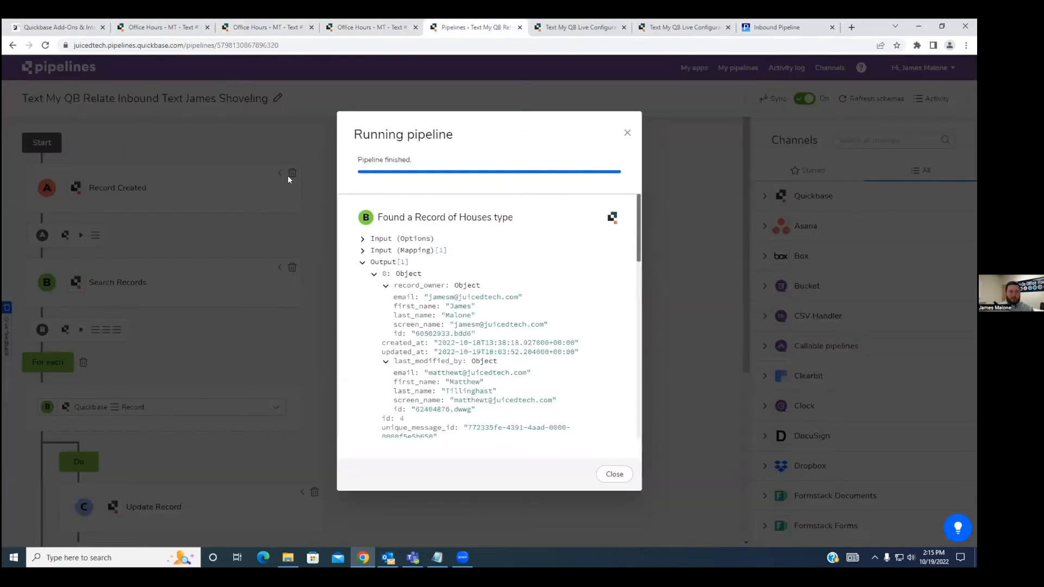
{"action": "left_click", "coordinate": [152, 27]}
{"action": "left_click", "coordinate": [13, 45]}
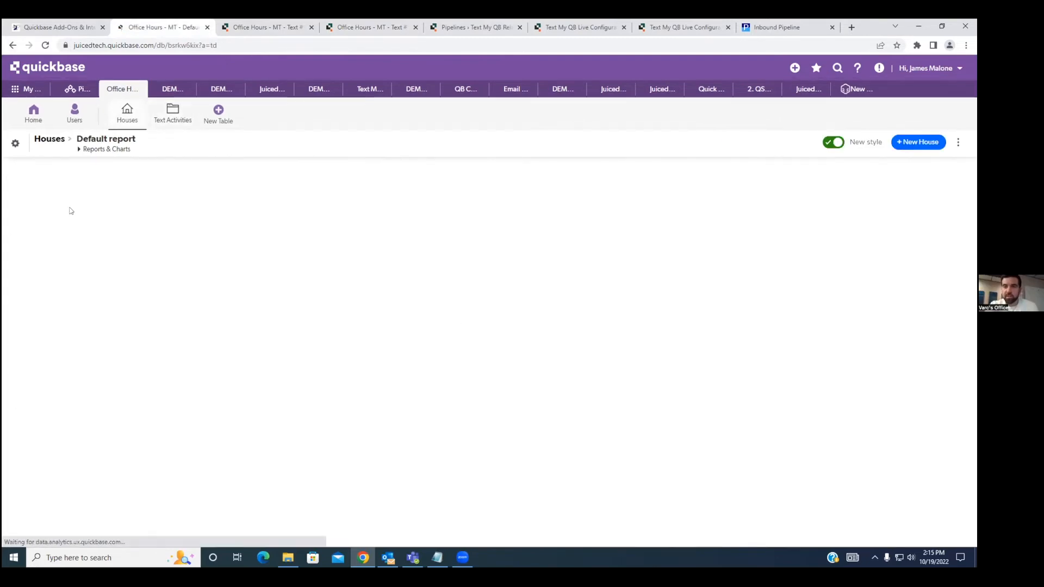
{"action": "left_click", "coordinate": [48, 221]}
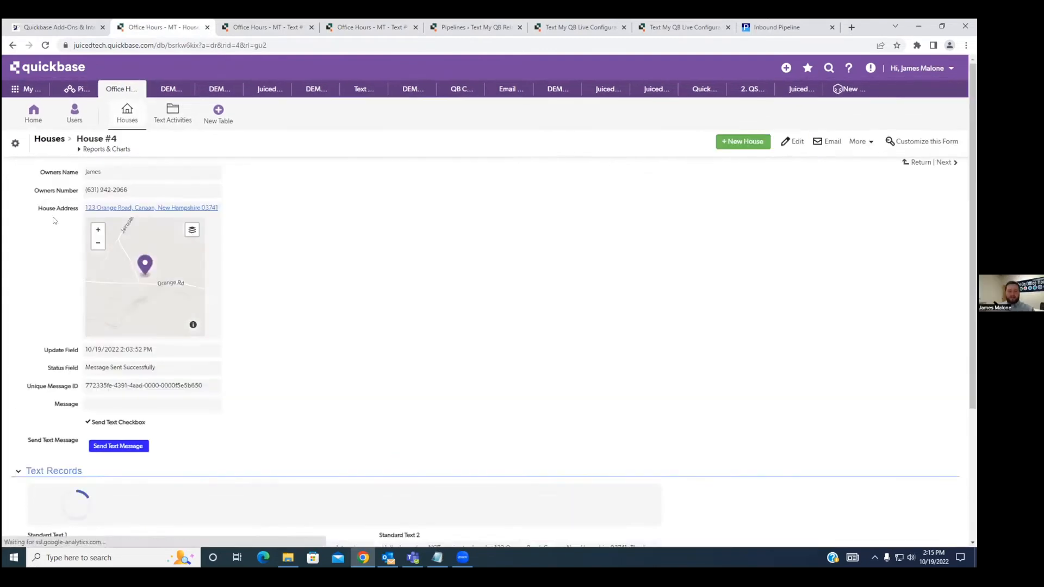
{"action": "scroll", "coordinate": [354, 289], "scroll_direction": "down", "scroll_amount": 3}
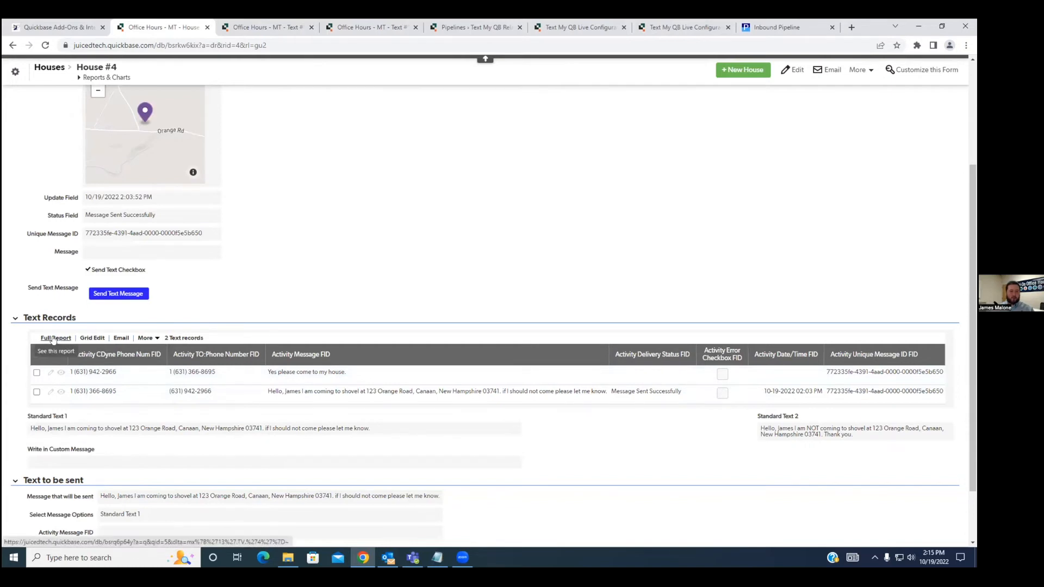
Open the Text Activities default report in a separate browser tab and check which reports the table has.
{"action": "scroll", "coordinate": [198, 298], "scroll_direction": "up", "scroll_amount": 3}
{"action": "right_click", "coordinate": [164, 112]}
{"action": "left_click", "coordinate": [174, 119]}
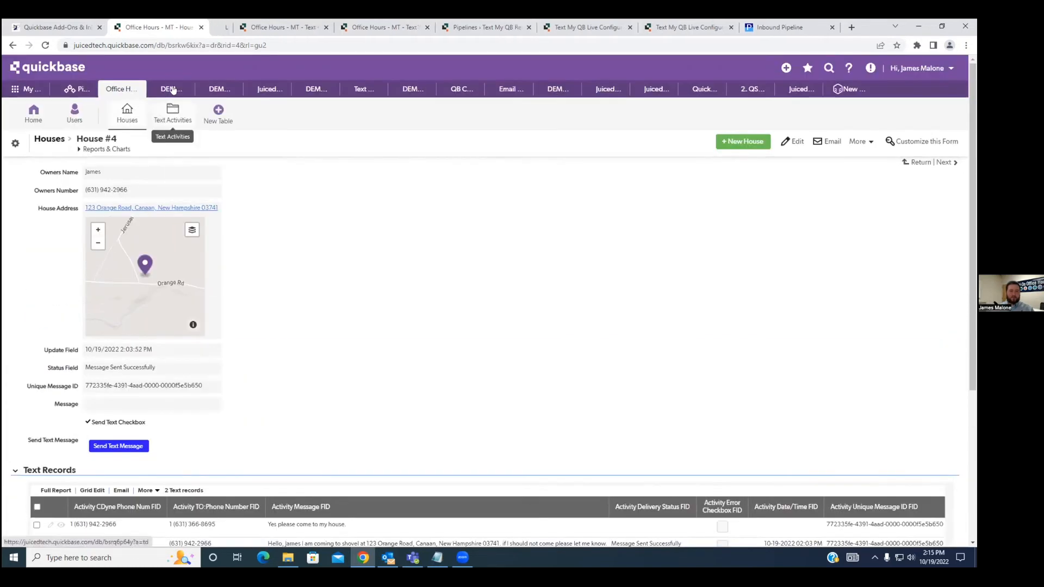
{"action": "key", "text": "ctrl+Tab"}
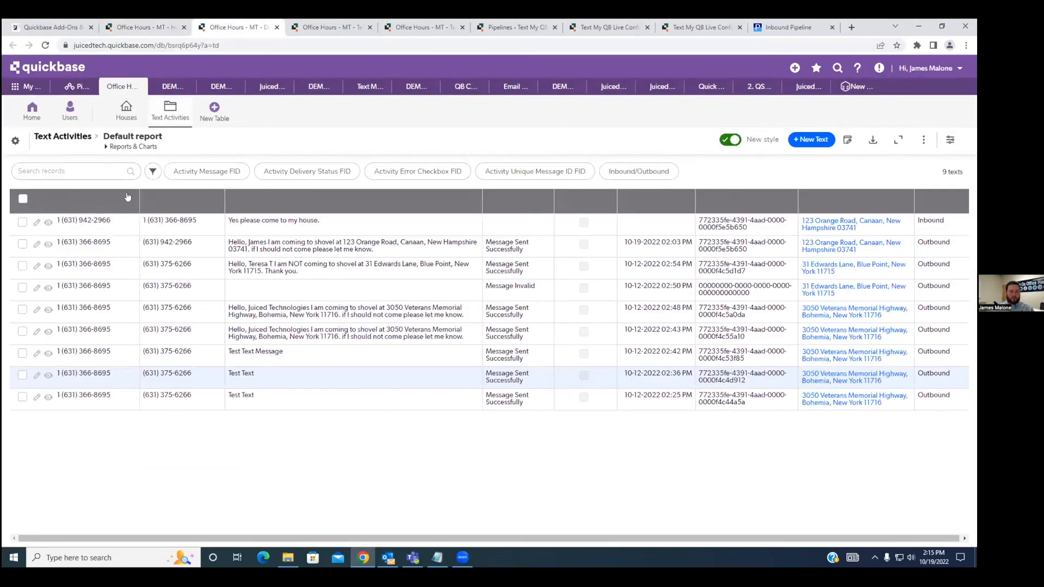
{"action": "left_click", "coordinate": [130, 148]}
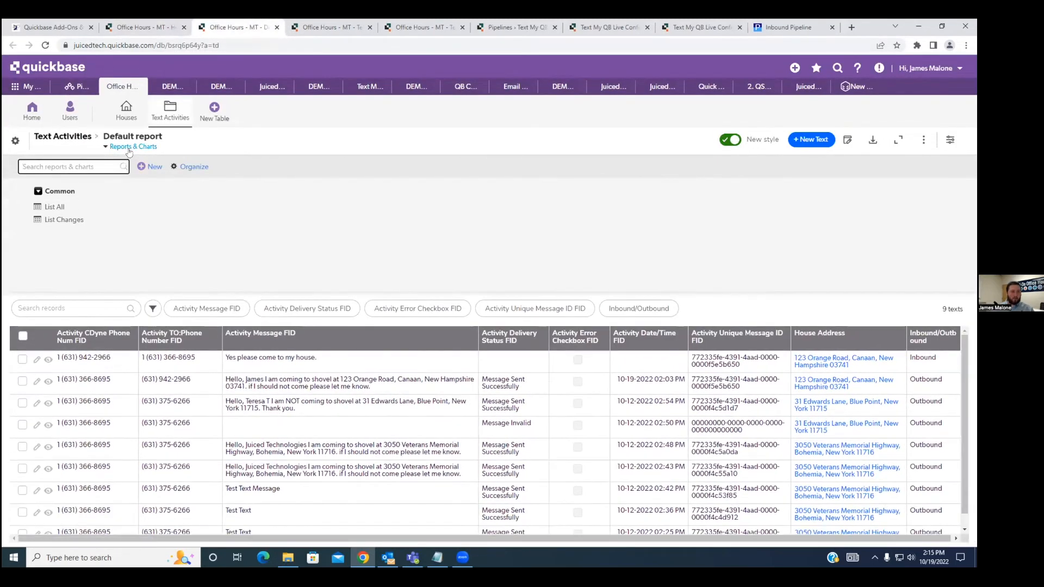
{"action": "left_click", "coordinate": [123, 147]}
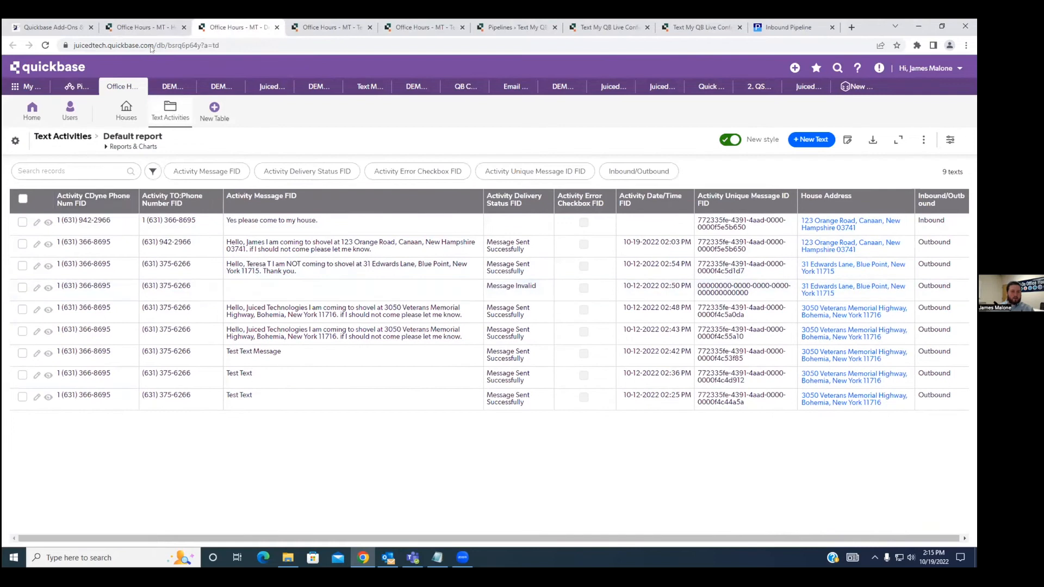
Open the form element properties of House #4's Text records field in a separate browser tab.
{"action": "left_click", "coordinate": [145, 27]}
{"action": "scroll", "coordinate": [42, 334], "scroll_direction": "down", "scroll_amount": 3}
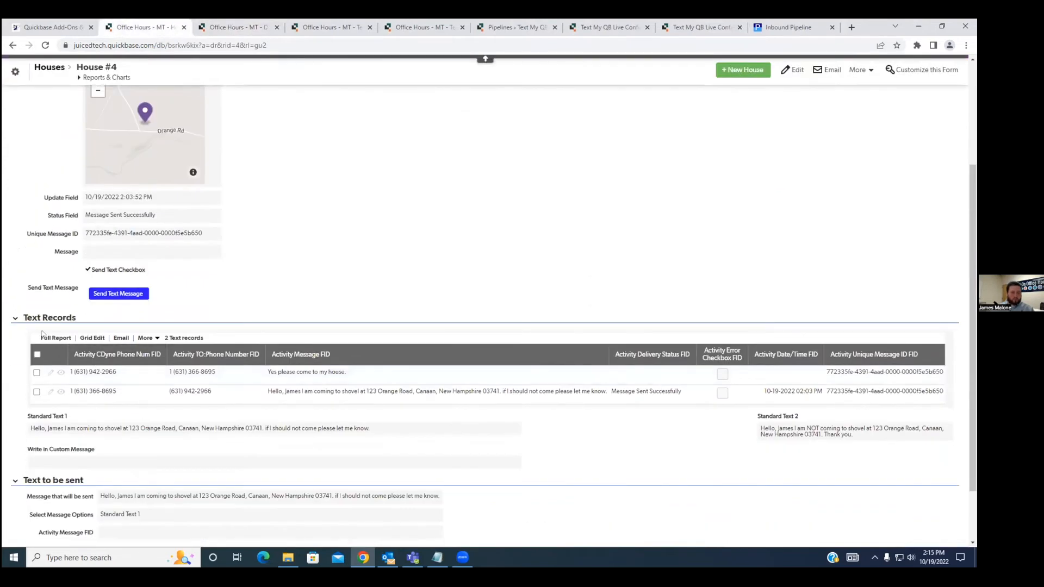
{"action": "right_click", "coordinate": [43, 334]}
{"action": "right_click", "coordinate": [65, 407]}
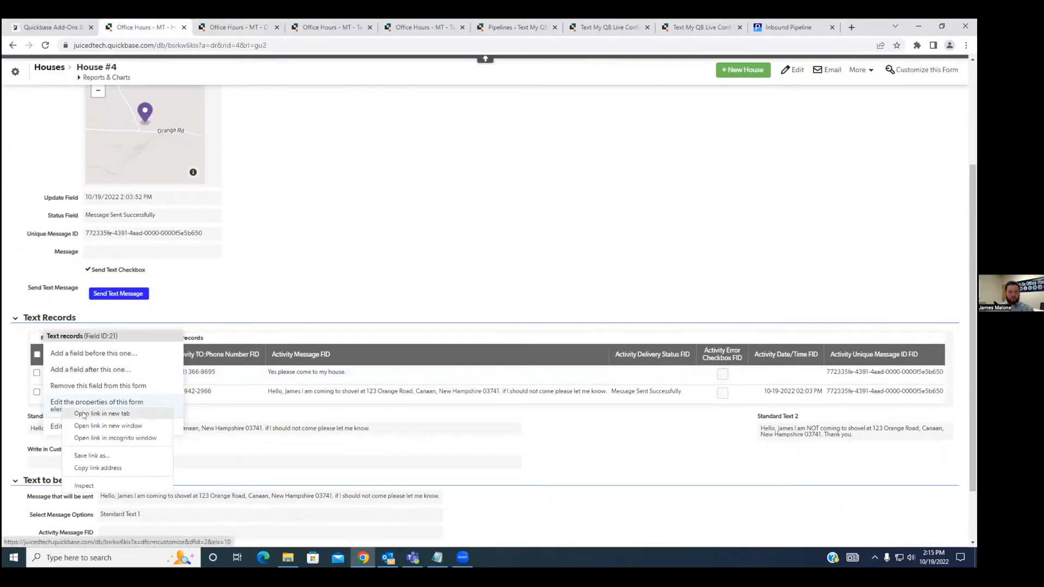
{"action": "left_click", "coordinate": [83, 414]}
{"action": "left_click", "coordinate": [209, 30]}
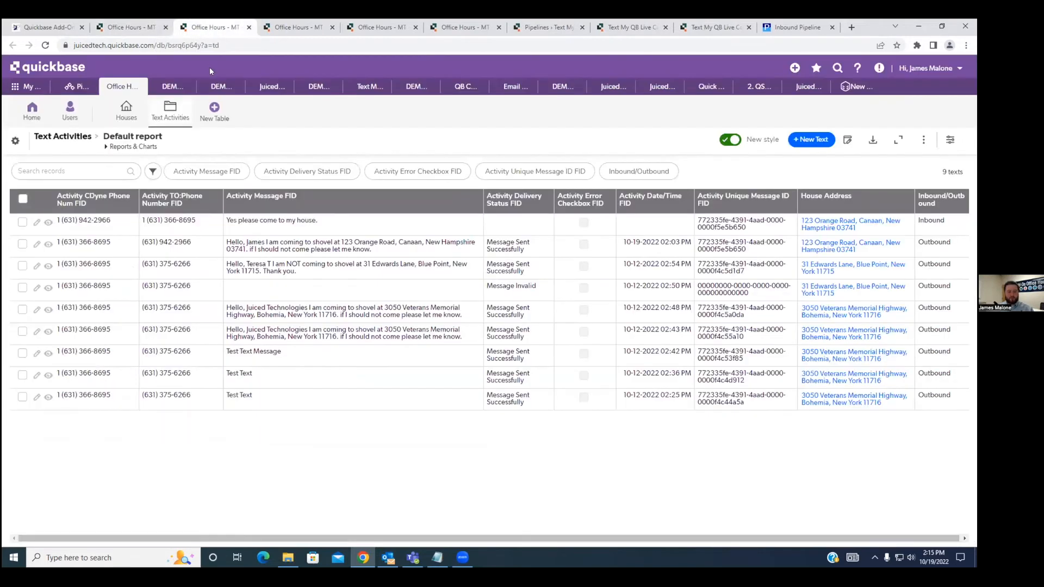
{"action": "key", "text": "ctrl+Tab"}
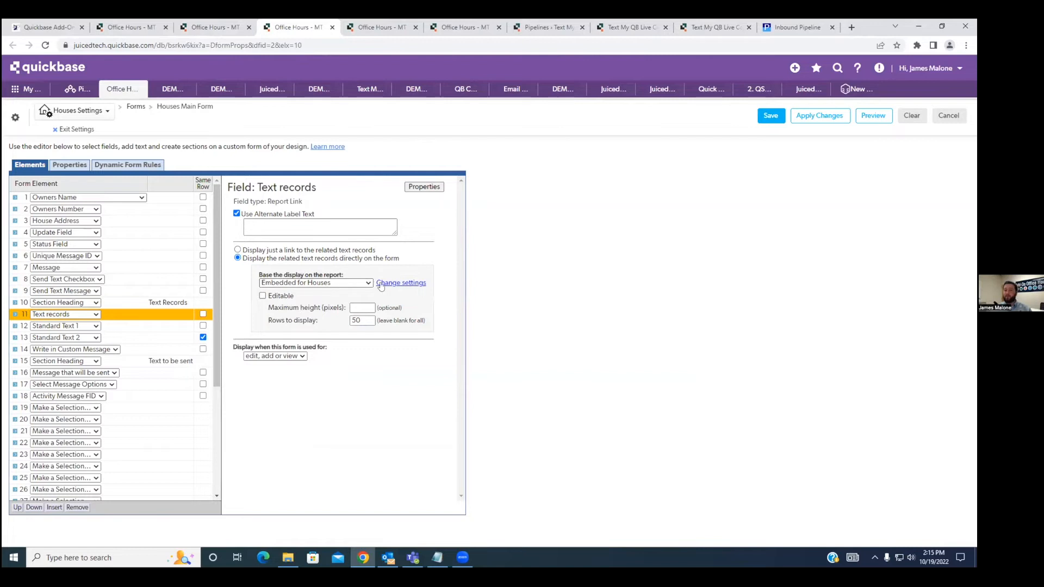
Open the settings of the Embedded for Houses report and base its color-coding on the choices in Inbound/Outbound.
{"action": "left_click", "coordinate": [400, 283]}
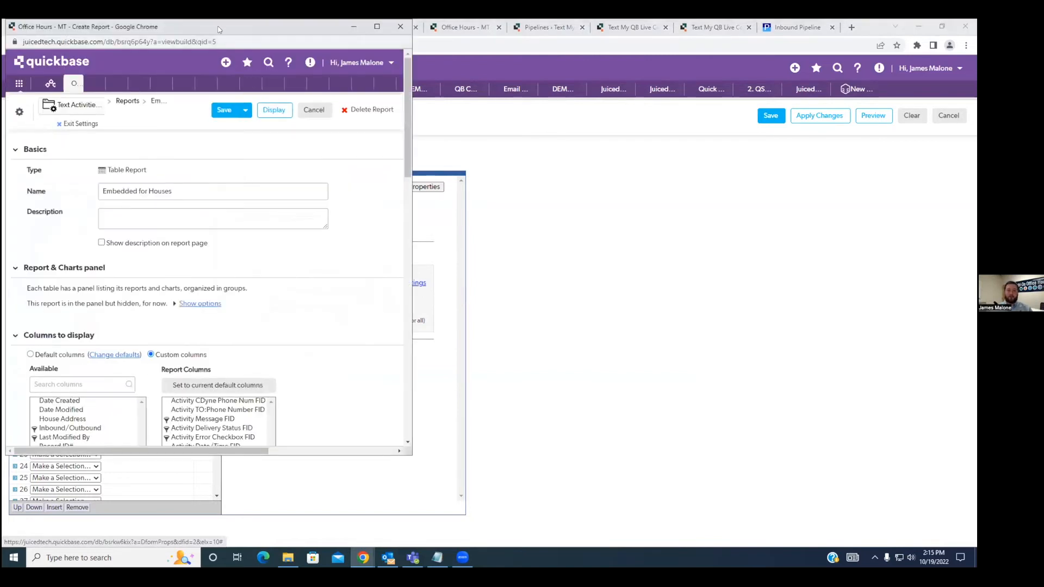
{"action": "left_click_drag", "start_coordinate": [217, 24], "coordinate": [337, 78]}
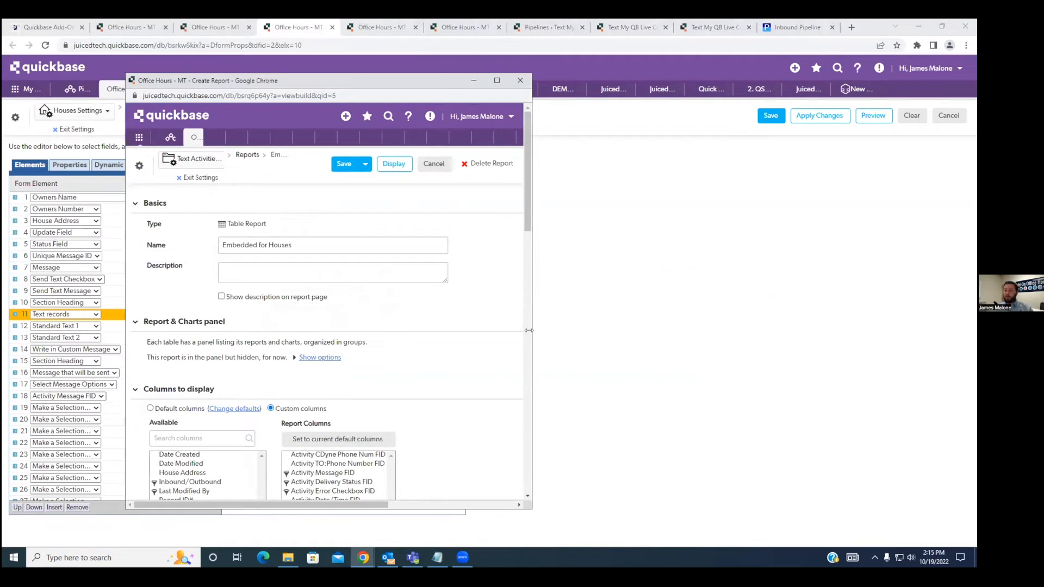
{"action": "left_click_drag", "start_coordinate": [530, 330], "coordinate": [792, 333]}
{"action": "scroll", "coordinate": [553, 348], "scroll_direction": "down", "scroll_amount": 10}
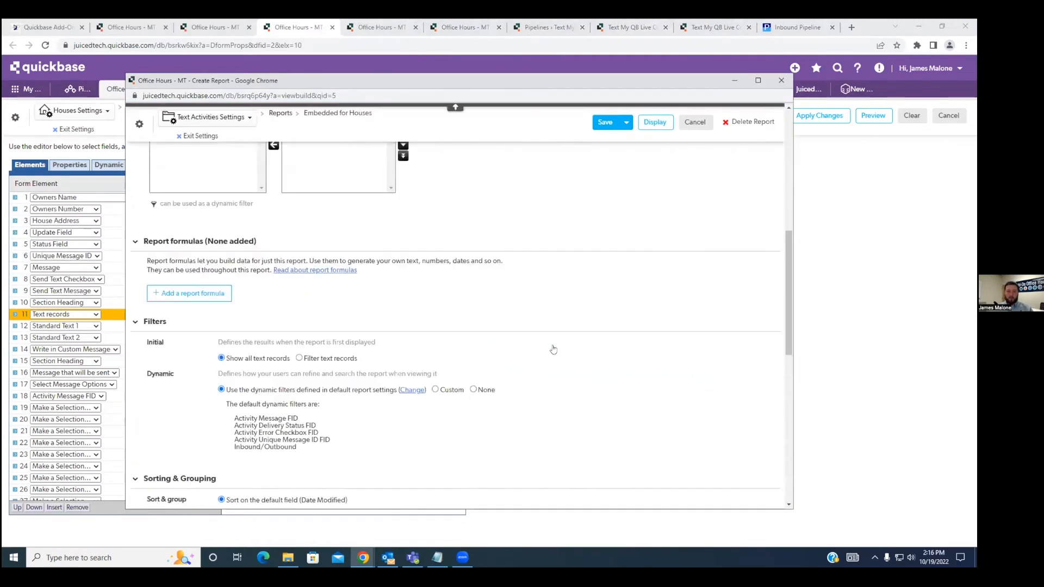
{"action": "scroll", "coordinate": [553, 348], "scroll_direction": "down", "scroll_amount": 9}
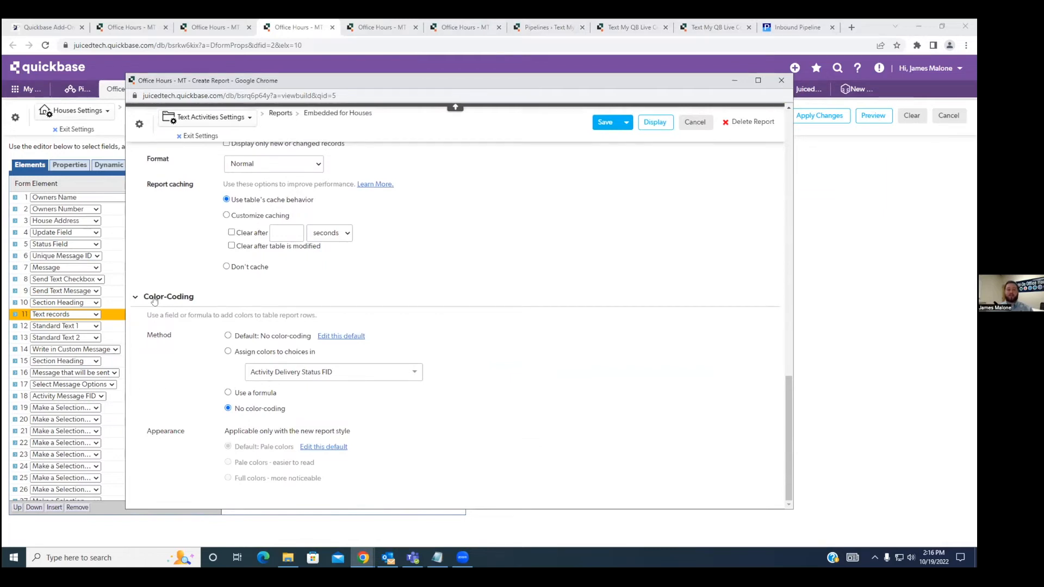
{"action": "left_click", "coordinate": [228, 353]}
{"action": "left_click", "coordinate": [272, 372]}
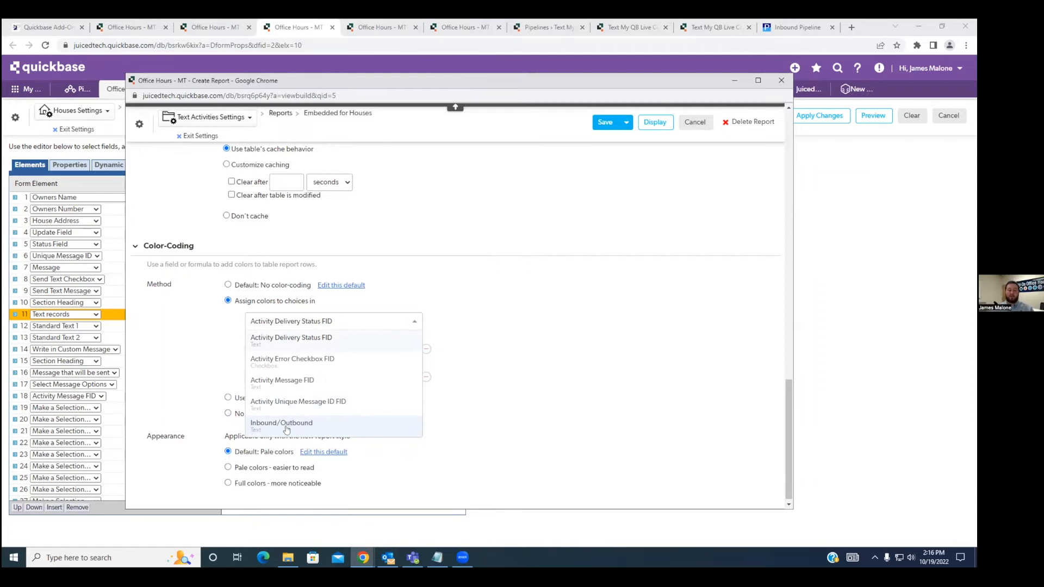
{"action": "left_click", "coordinate": [288, 426]}
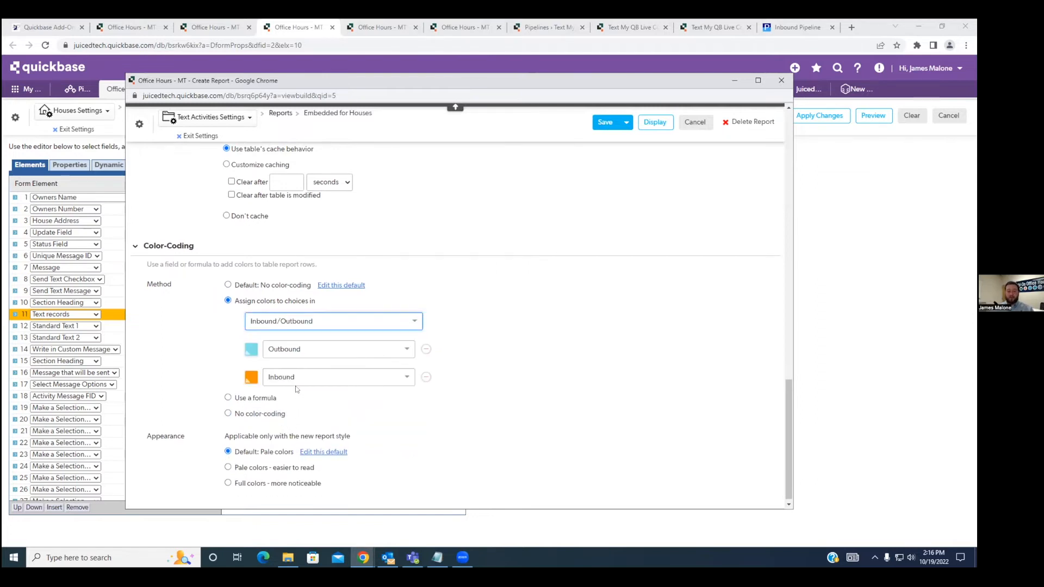
Set the Outbound color to blue and the Inbound color to dark green, and save the report.
{"action": "left_click", "coordinate": [251, 349]}
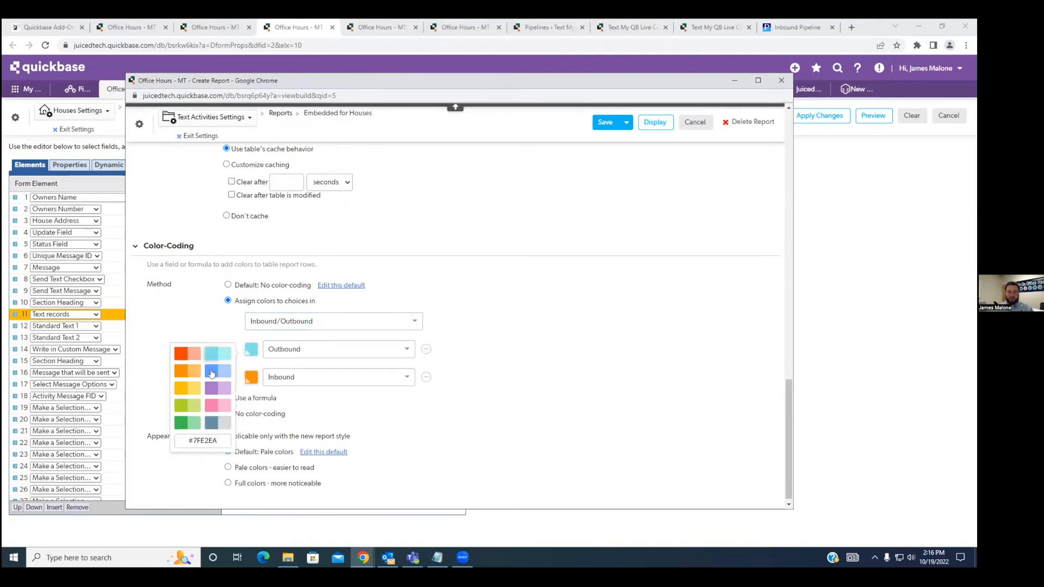
{"action": "left_click", "coordinate": [215, 373]}
{"action": "left_click", "coordinate": [256, 382]}
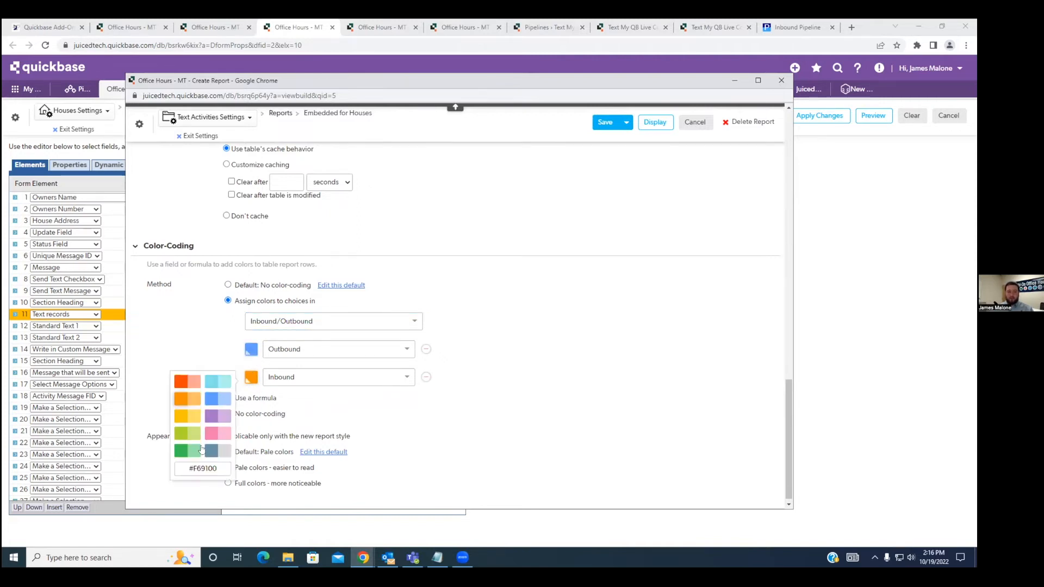
{"action": "left_click", "coordinate": [181, 451]}
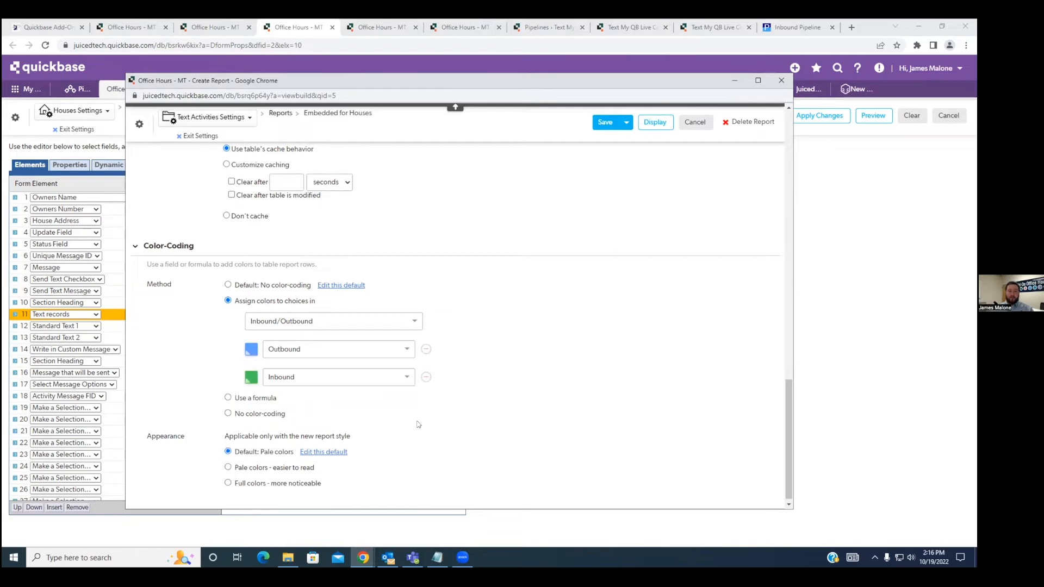
{"action": "left_click", "coordinate": [606, 123]}
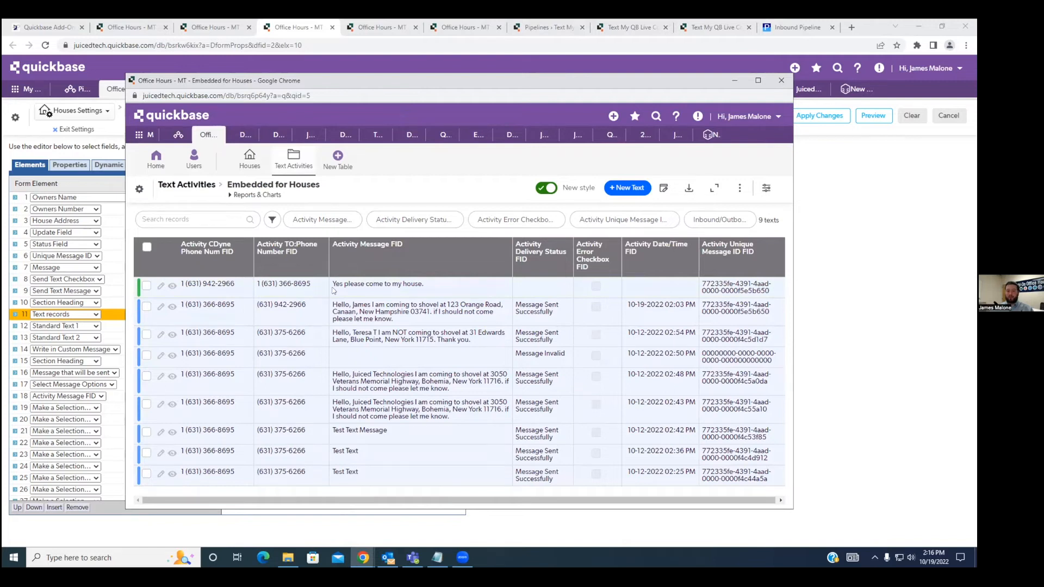
Close the report window, leave the Houses Main Form settings without saving, and check the Text Records rows on House #4.
{"action": "left_click", "coordinate": [781, 81]}
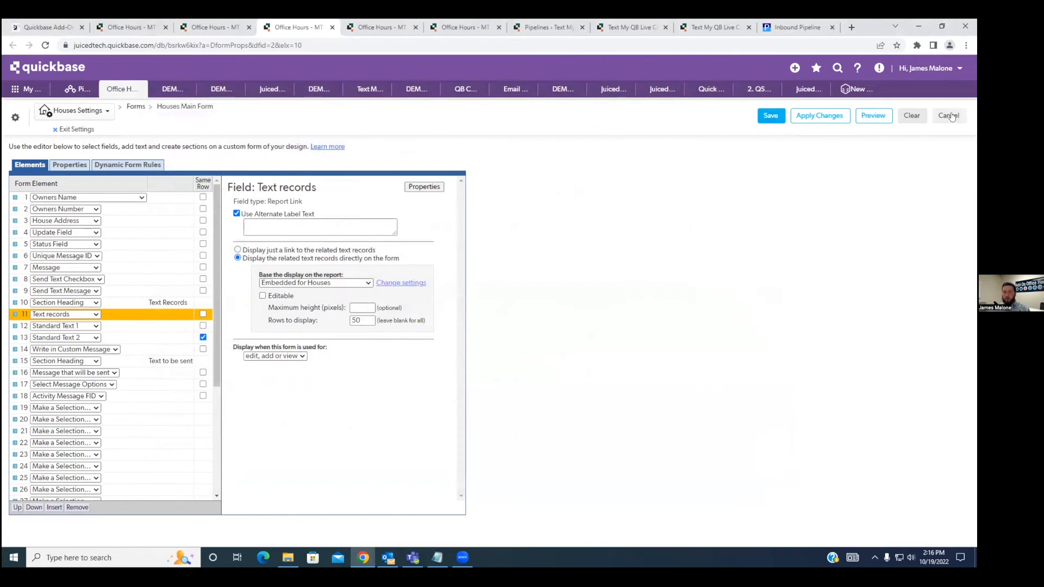
{"action": "left_click", "coordinate": [949, 116]}
{"action": "scroll", "coordinate": [375, 354], "scroll_direction": "down", "scroll_amount": 2}
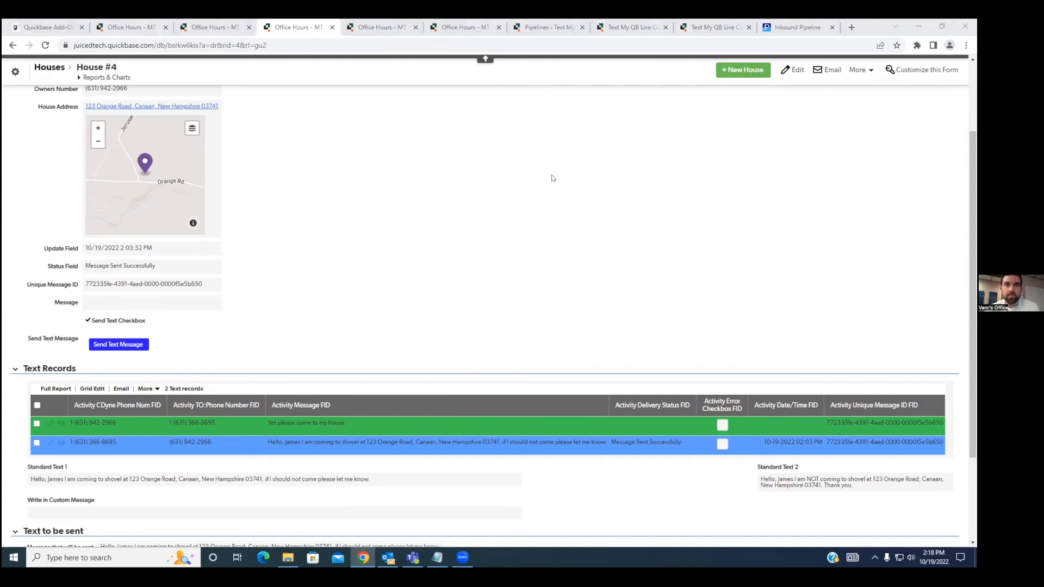
Review the Inbound Pipeline help page, including the pipeline text and the Step 3 replacement instructions.
{"action": "left_click", "coordinate": [794, 28]}
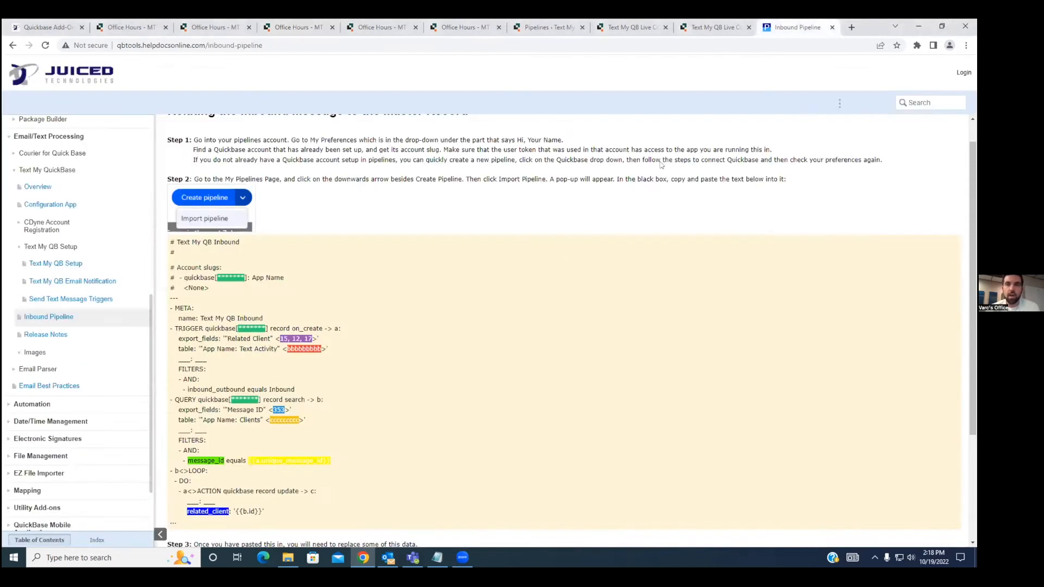
{"action": "scroll", "coordinate": [417, 305], "scroll_direction": "down", "scroll_amount": 1}
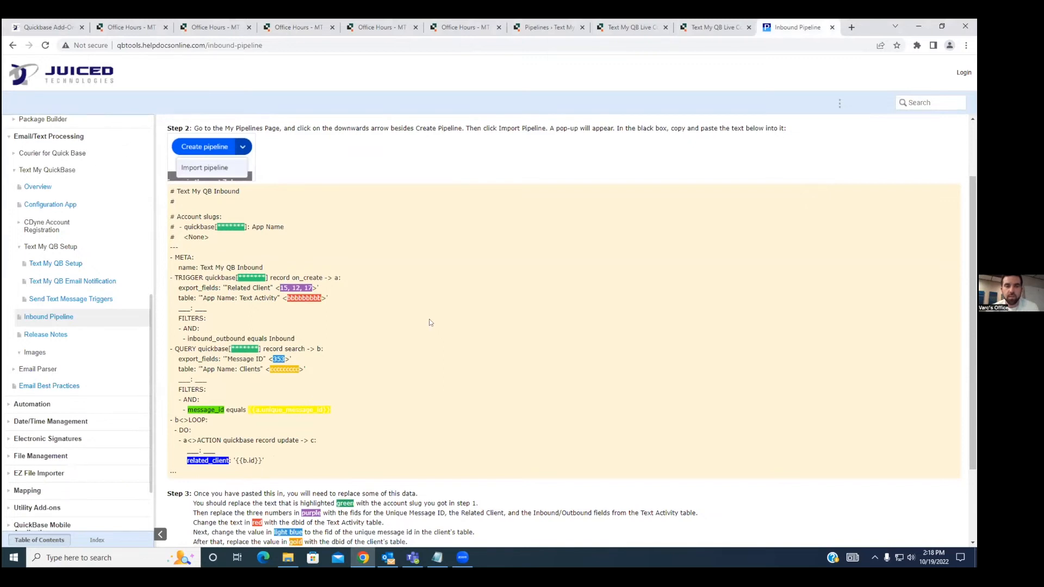
{"action": "scroll", "coordinate": [429, 323], "scroll_direction": "down", "scroll_amount": 1}
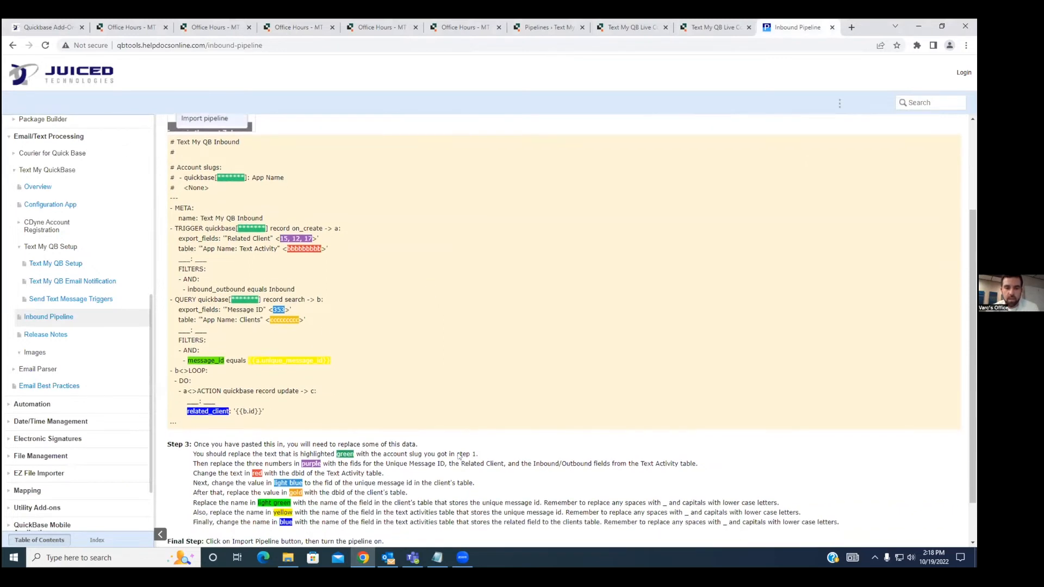
{"action": "scroll", "coordinate": [420, 428], "scroll_direction": "up", "scroll_amount": 1}
{"action": "scroll", "coordinate": [408, 416], "scroll_direction": "up", "scroll_amount": 2}
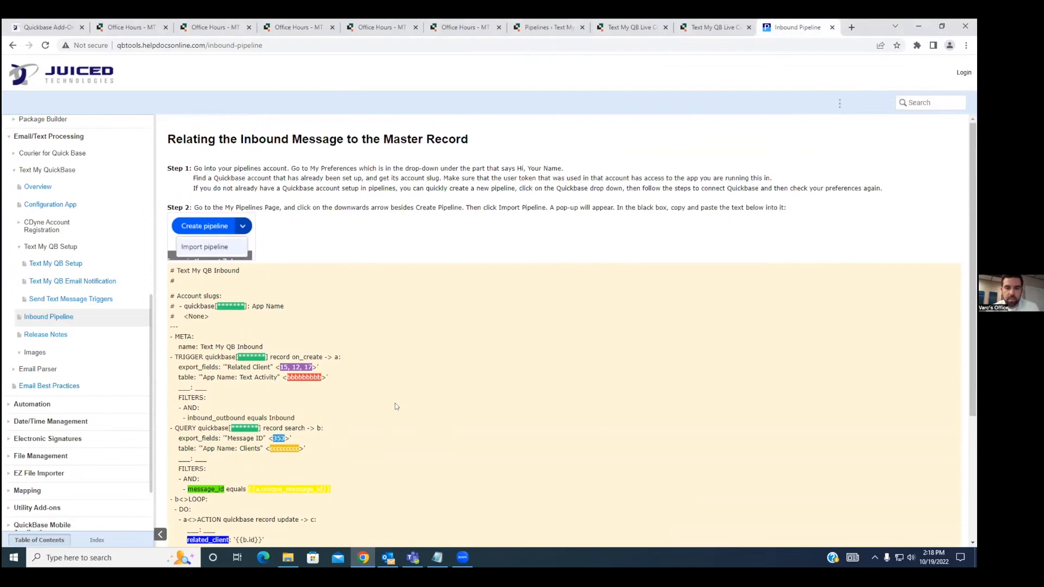
{"action": "scroll", "coordinate": [396, 405], "scroll_direction": "down", "scroll_amount": 2}
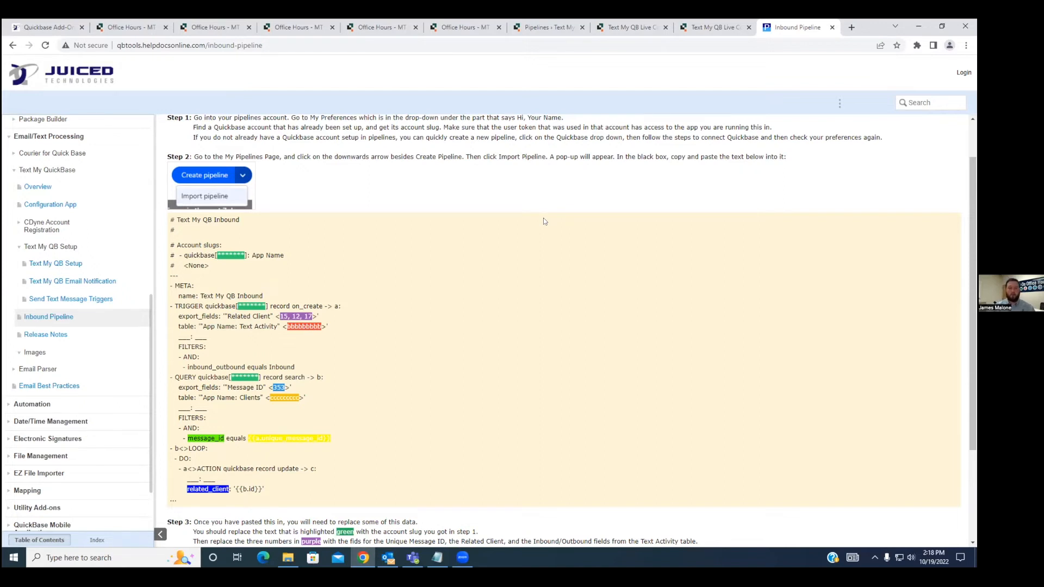
Look over the Text Activities default report and the CDyne info of Configuration #390.
{"action": "left_click", "coordinate": [212, 27]}
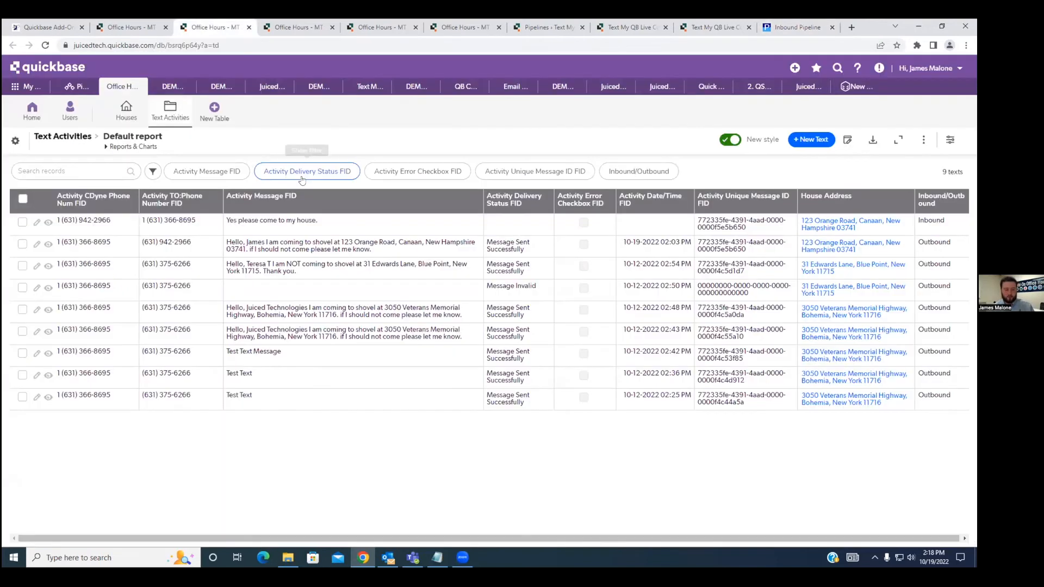
{"action": "key", "text": "ctrl+Tab"}
{"action": "key", "text": "ctrl+Tab"}
{"action": "key", "text": "ctrl+Tab"}
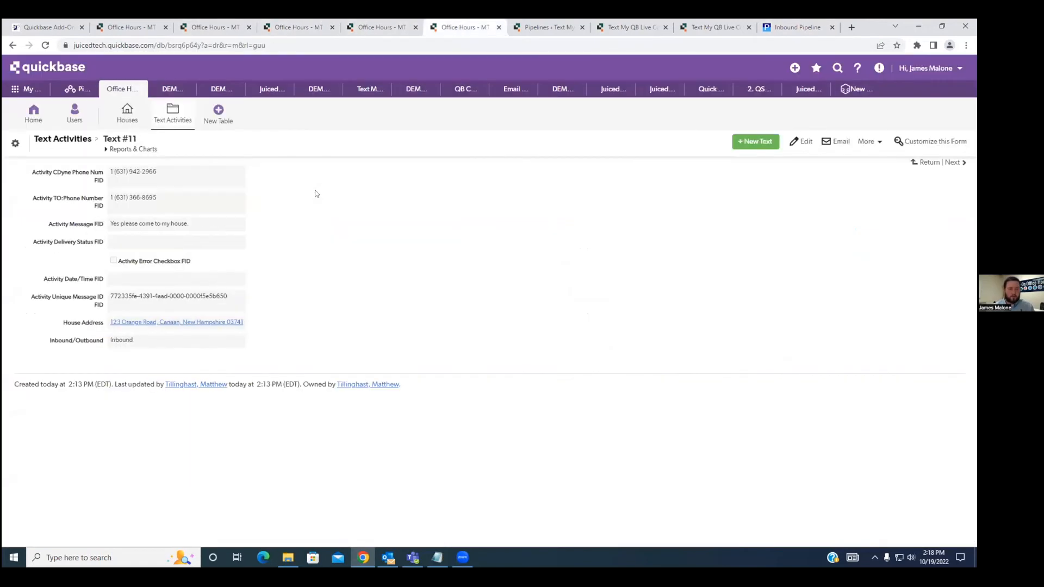
{"action": "key", "text": "ctrl+Tab"}
{"action": "key", "text": "ctrl+Tab"}
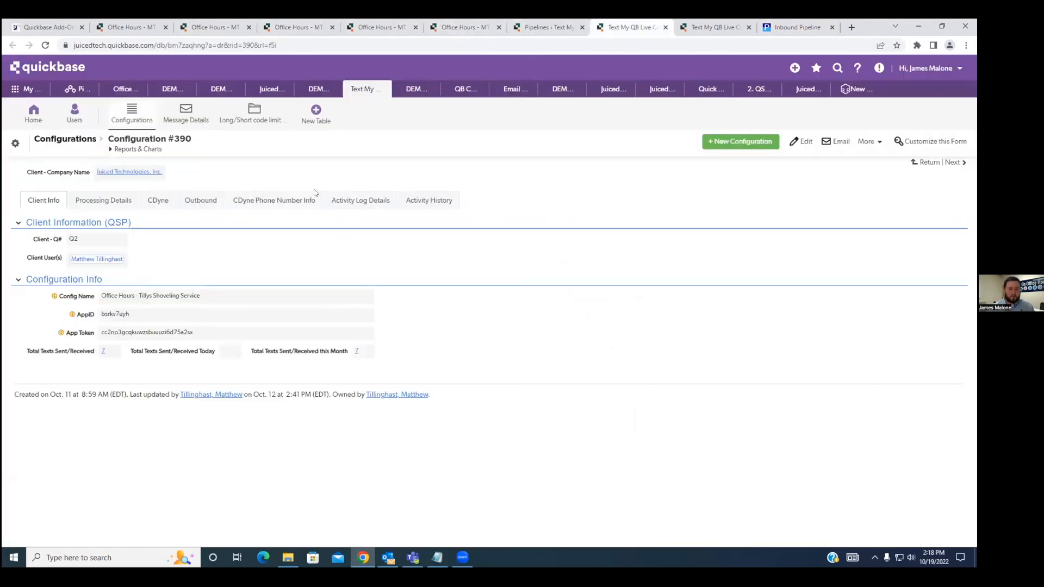
{"action": "left_click", "coordinate": [167, 204]}
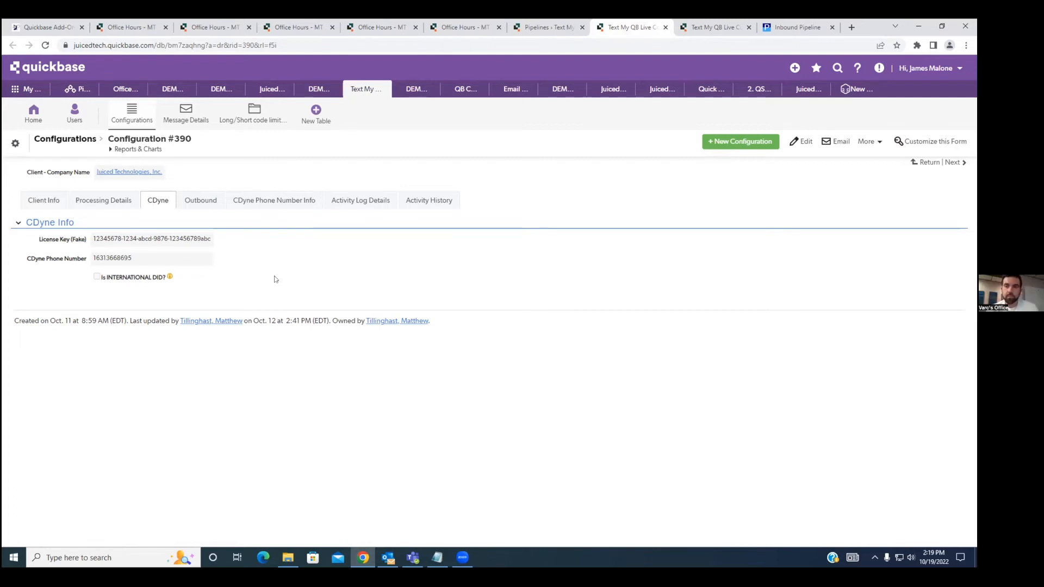
Open the field list of the Text Activities table in a separate browser tab.
{"action": "left_click", "coordinate": [207, 27]}
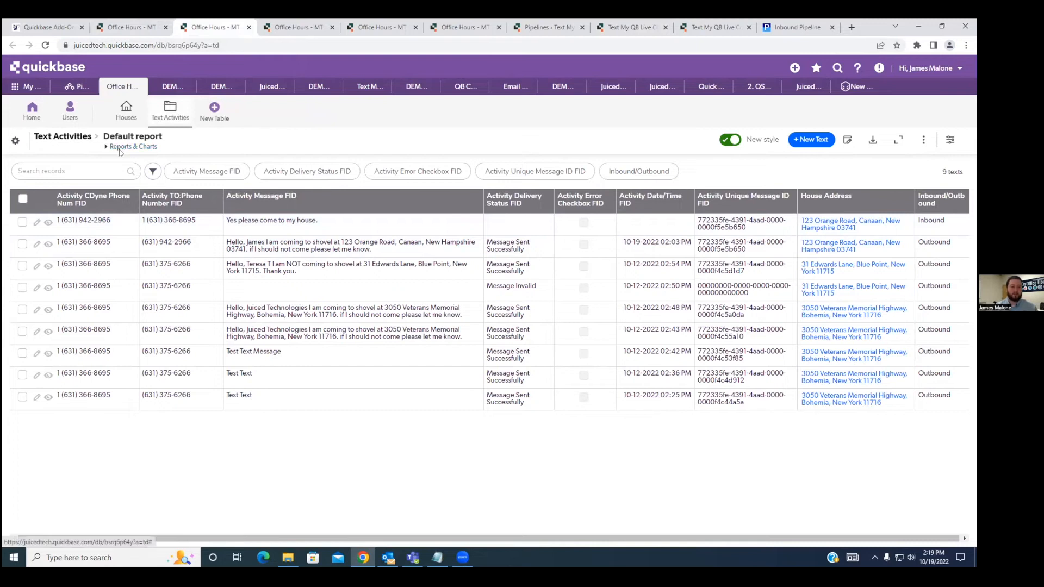
{"action": "right_click", "coordinate": [32, 140]}
{"action": "left_click", "coordinate": [34, 151]}
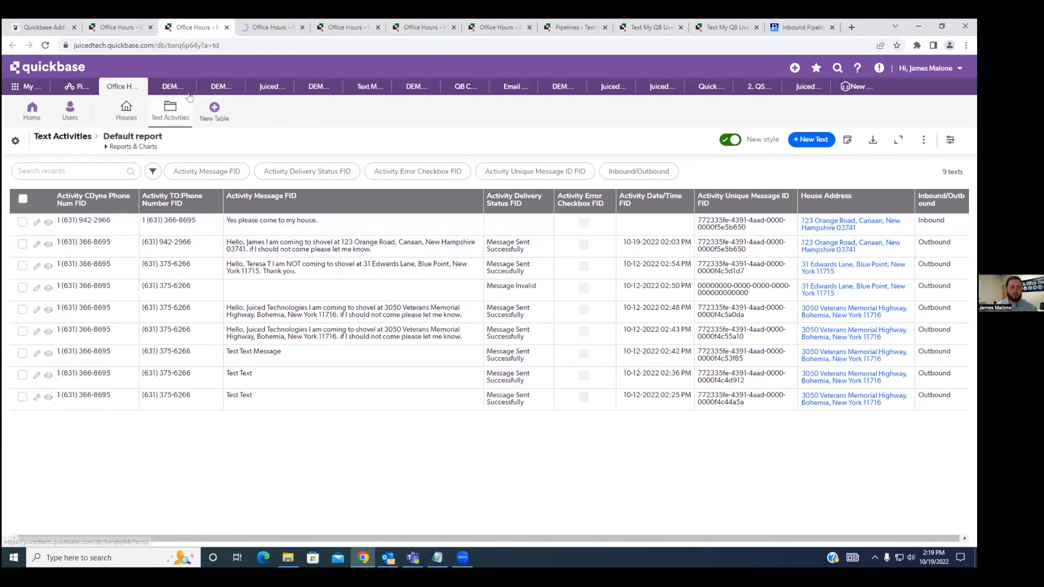
{"action": "left_click", "coordinate": [242, 31]}
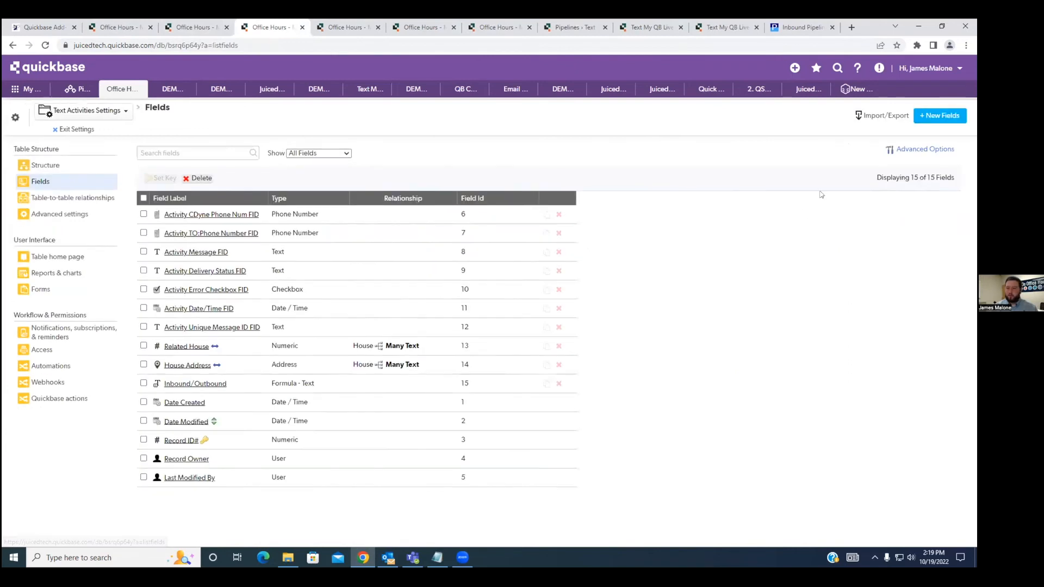
Add a File Attachment field labeled Image to the Text Activities table.
{"action": "left_click", "coordinate": [923, 118]}
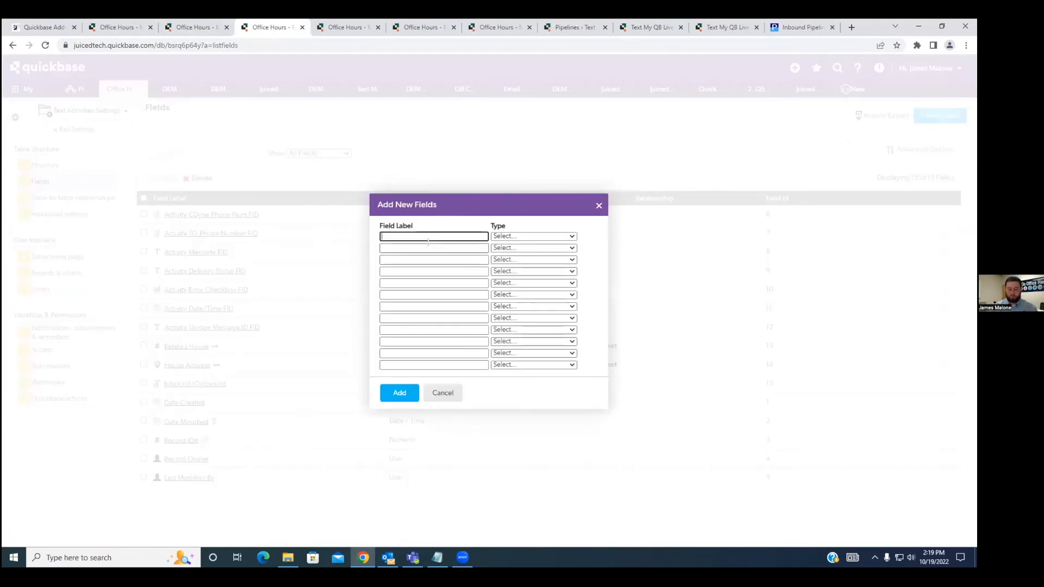
{"action": "type", "text": "Image"}
{"action": "left_click", "coordinate": [541, 236]}
{"action": "scroll", "coordinate": [528, 313], "scroll_direction": "down", "scroll_amount": 5}
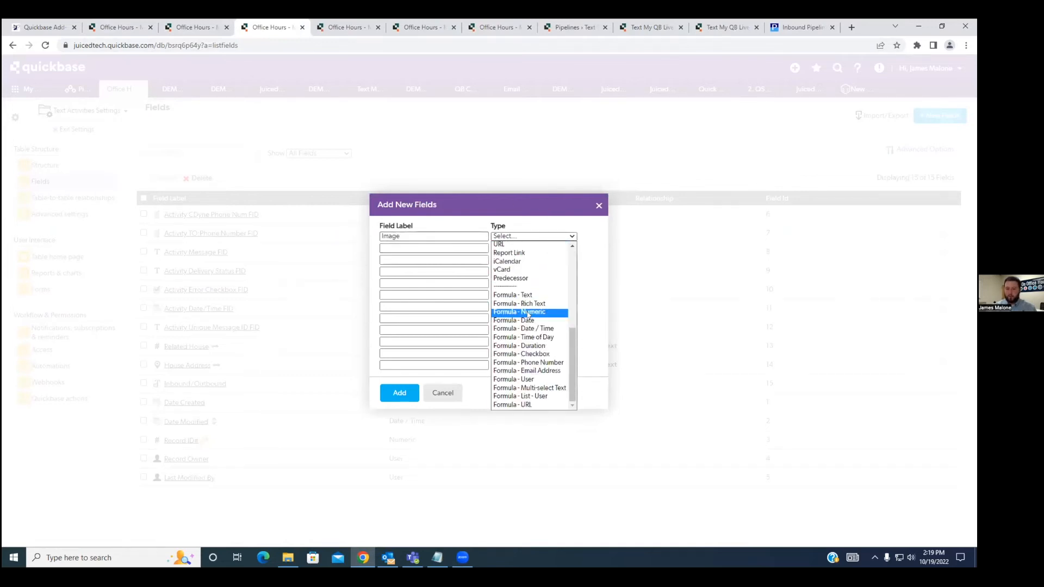
{"action": "scroll", "coordinate": [530, 299], "scroll_direction": "up", "scroll_amount": 3}
{"action": "left_click", "coordinate": [533, 337]}
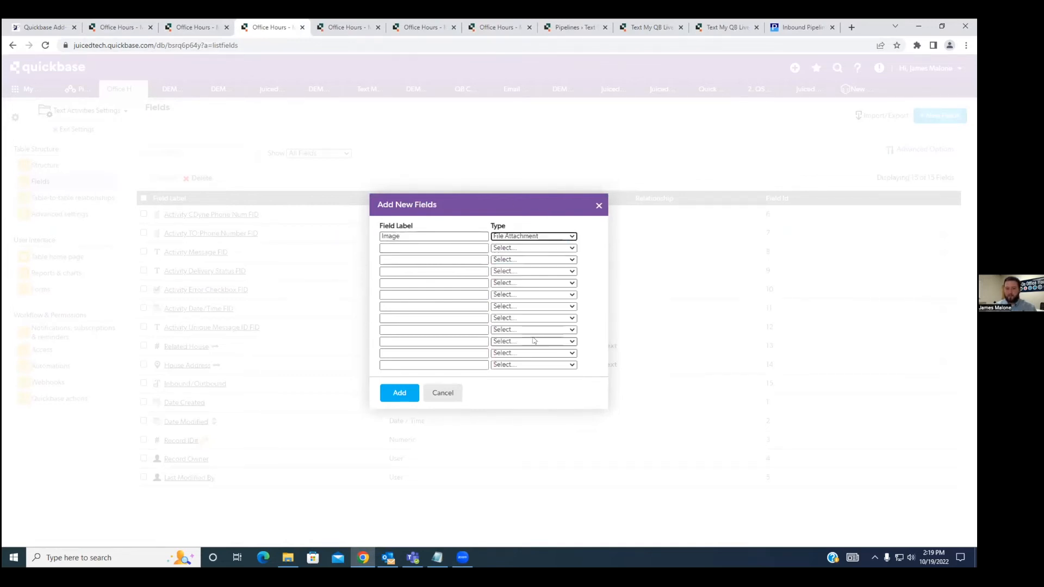
{"action": "left_click", "coordinate": [392, 393]}
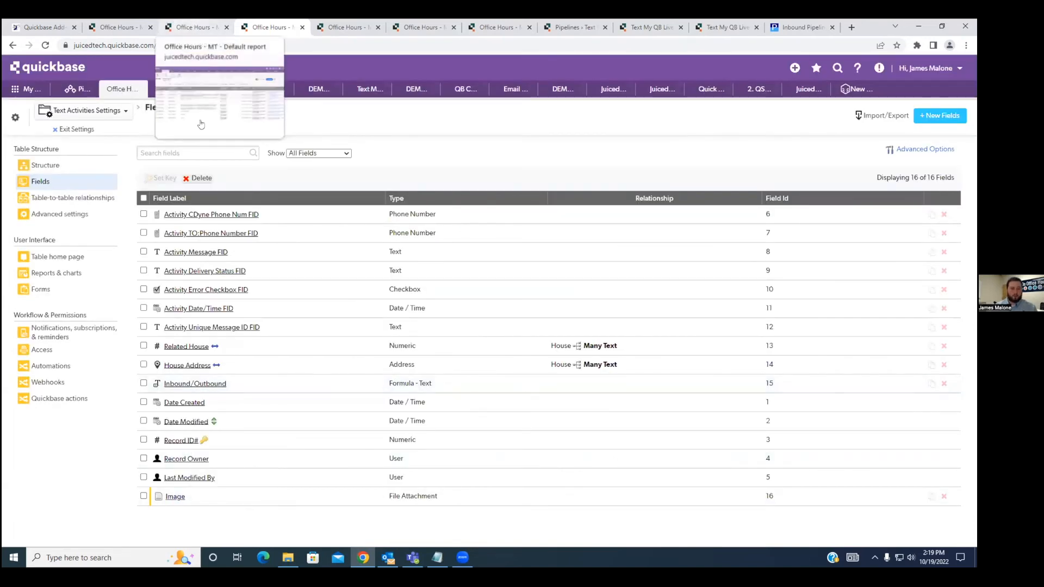
Open the inbound reply's record from the Text Activities report and check its Image field.
{"action": "left_click", "coordinate": [193, 27]}
{"action": "left_click", "coordinate": [51, 226]}
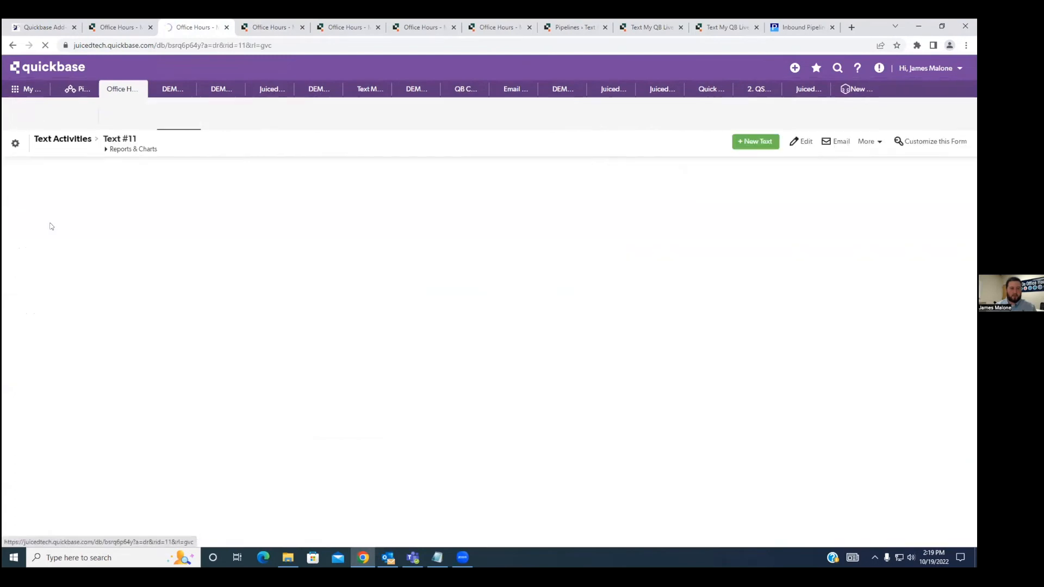
{"action": "left_click_drag", "start_coordinate": [87, 360], "coordinate": [103, 360]}
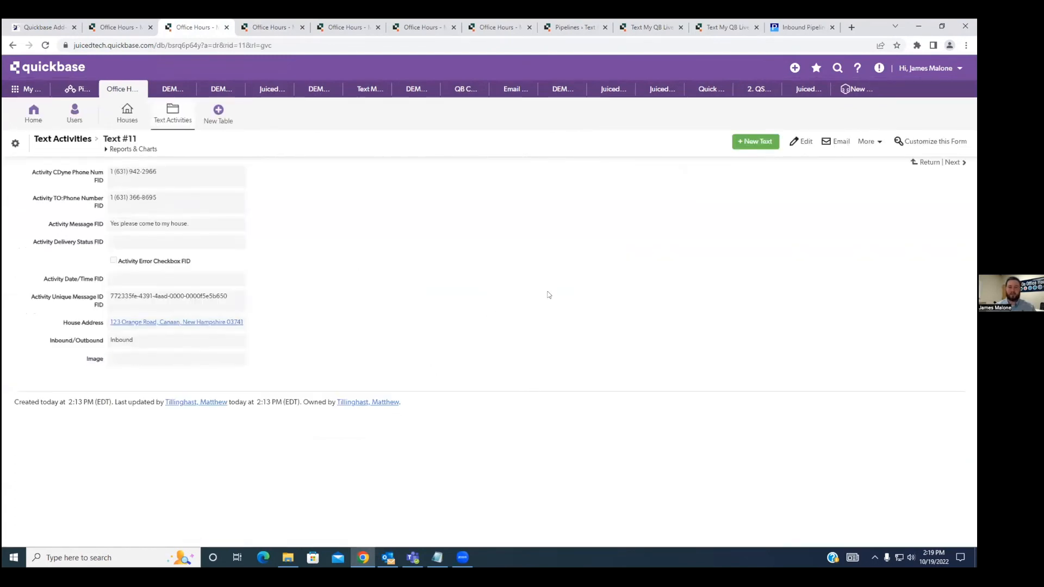
Open Configuration #394 for editing and bring up its Inbound settings.
{"action": "left_click", "coordinate": [242, 28]}
{"action": "key", "text": "ctrl+Tab"}
{"action": "key", "text": "ctrl+Tab"}
{"action": "key", "text": "ctrl+Tab"}
{"action": "key", "text": "ctrl+Tab"}
{"action": "key", "text": "ctrl+Tab"}
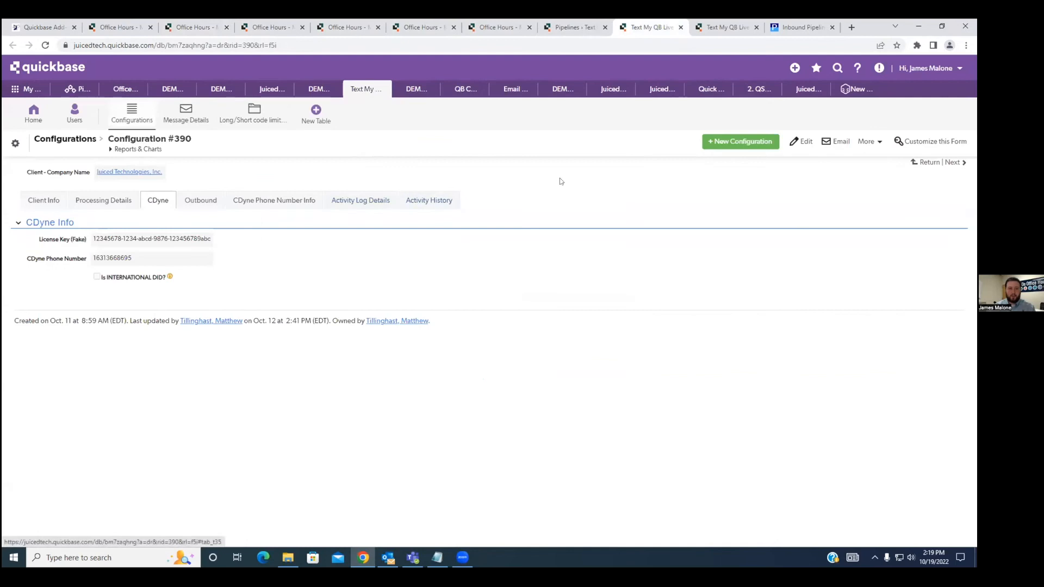
{"action": "key", "text": "ctrl+Tab"}
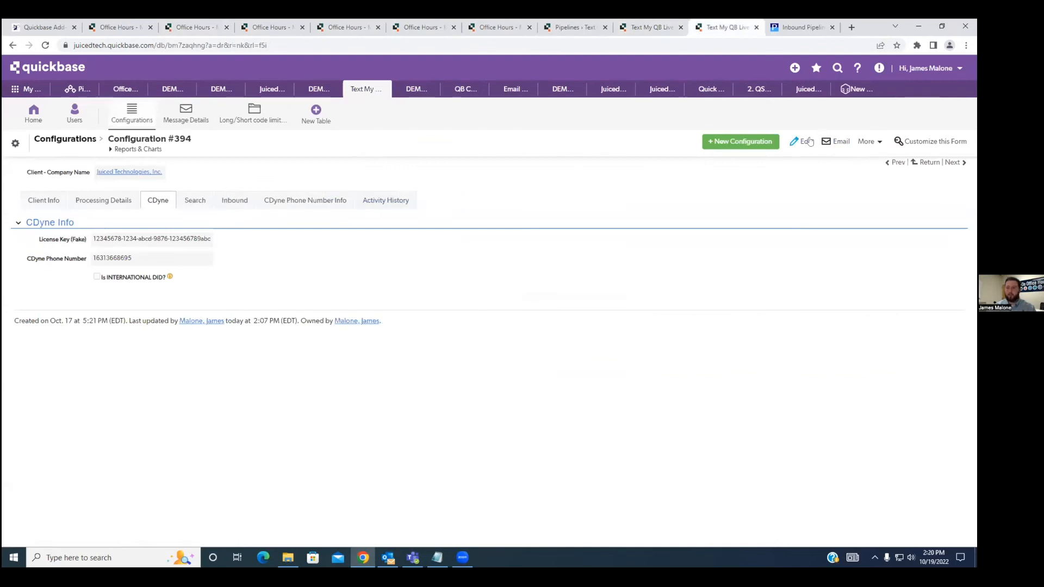
{"action": "left_click", "coordinate": [235, 201]}
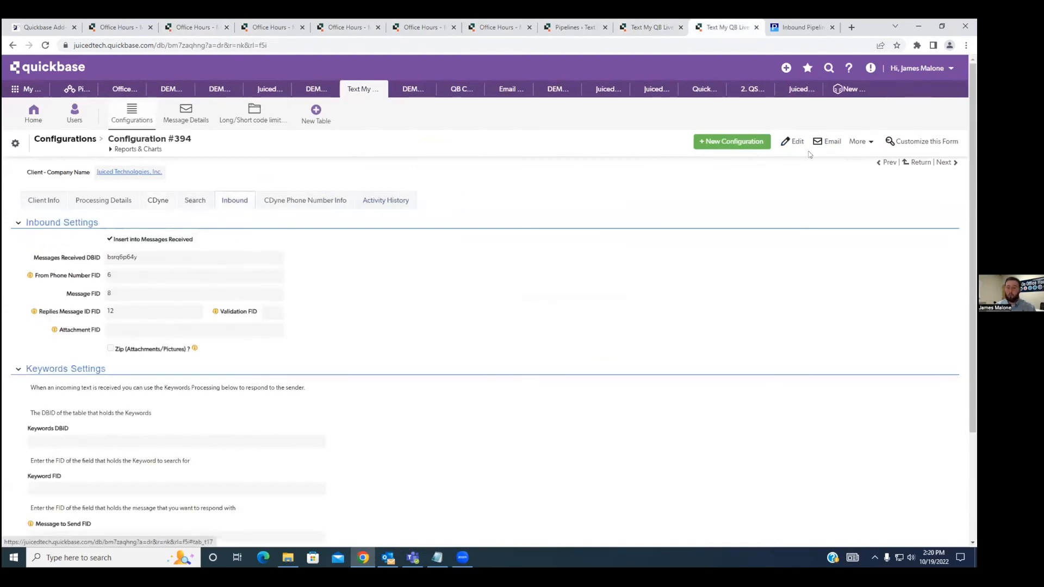
{"action": "left_click", "coordinate": [789, 141]}
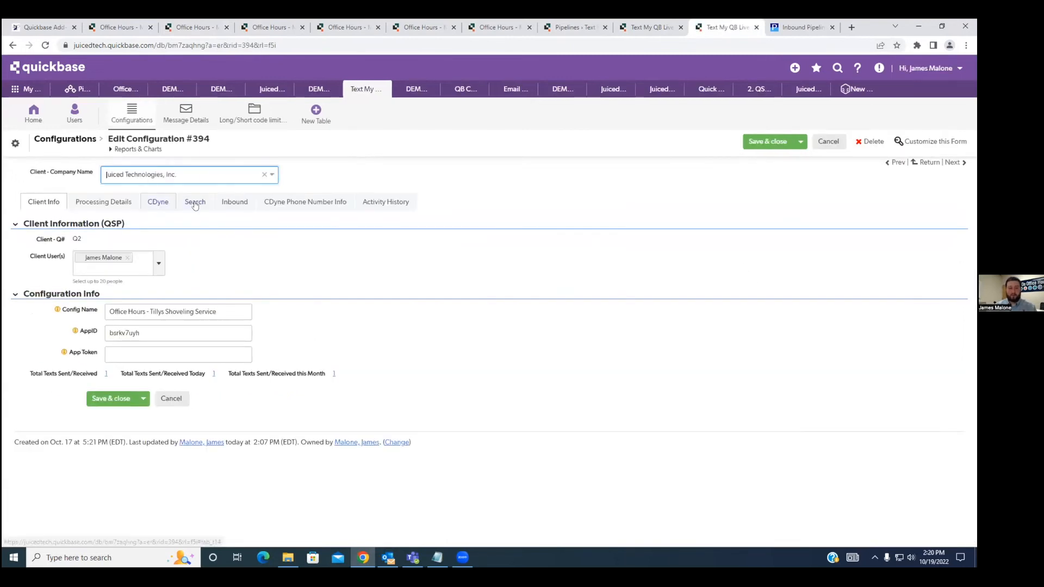
{"action": "left_click", "coordinate": [235, 202]}
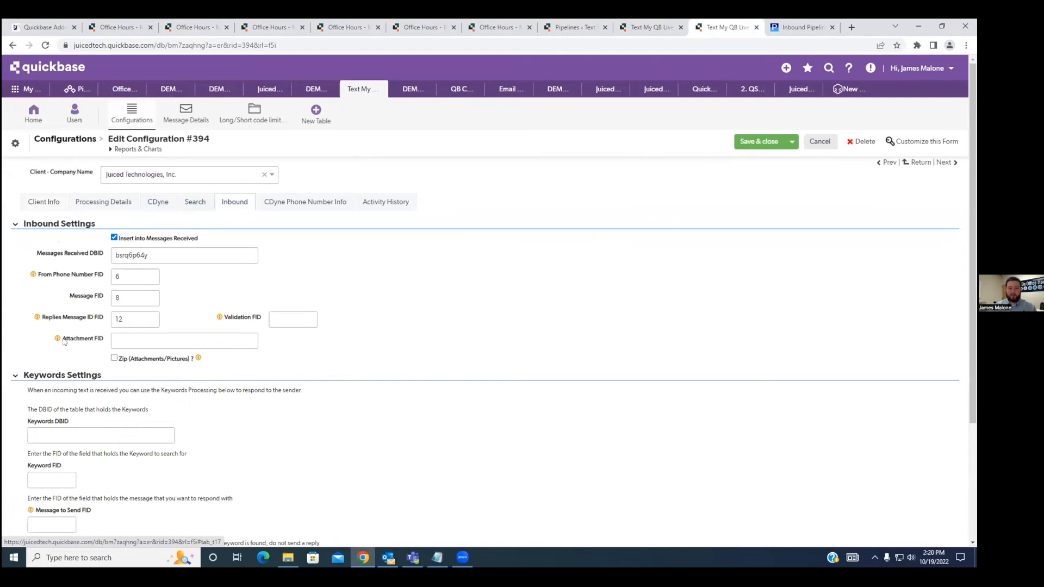
Set the Attachment FID in the inbound settings to 16.
{"action": "left_click", "coordinate": [126, 342]}
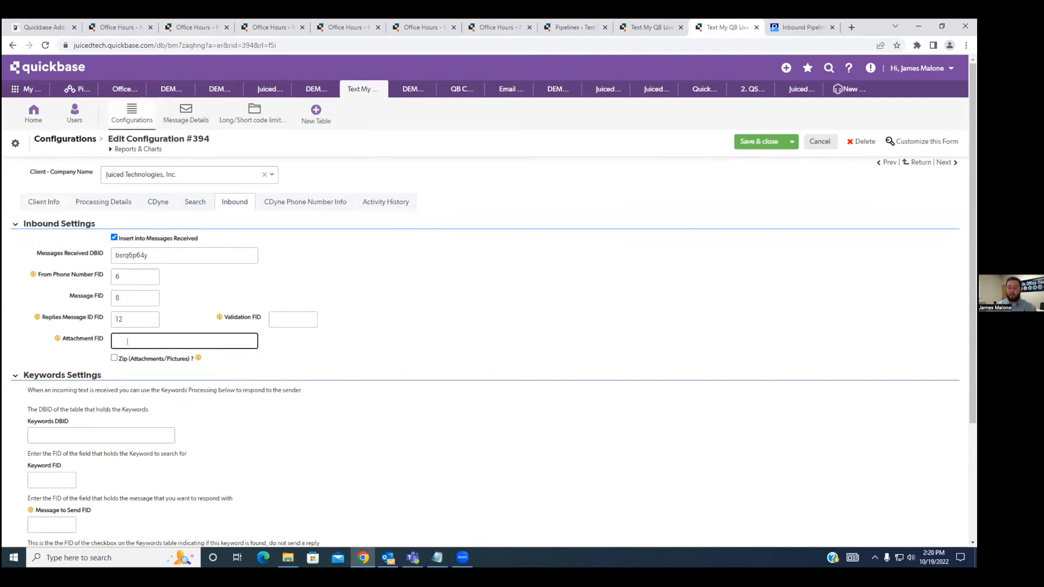
{"action": "type", "text": "16"}
{"action": "left_click", "coordinate": [452, 349]}
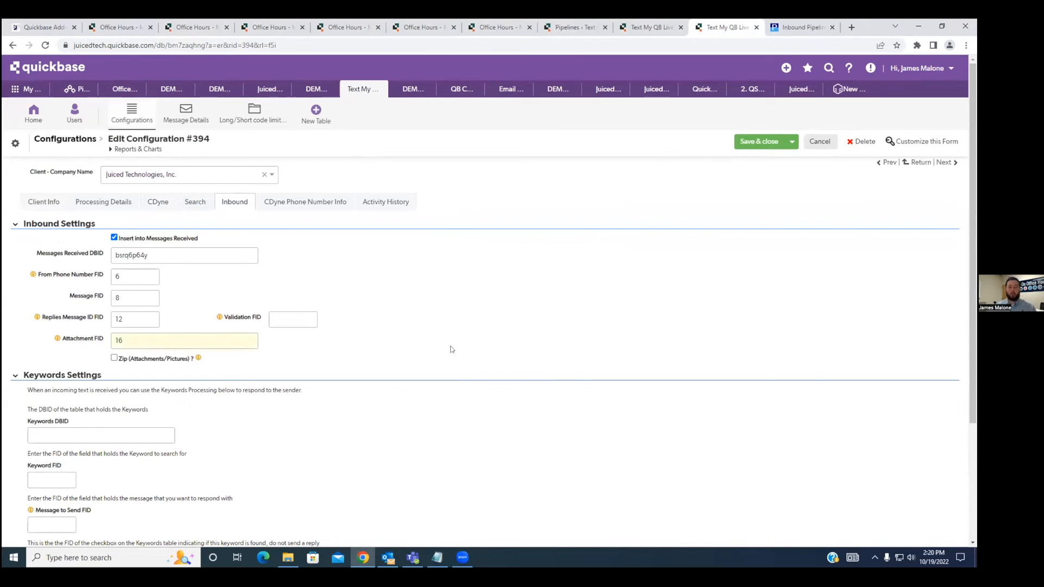
Try listing the additional field IDs 17 and 18 after 16 in the Attachment FID, separated by periods.
{"action": "left_click", "coordinate": [173, 342]}
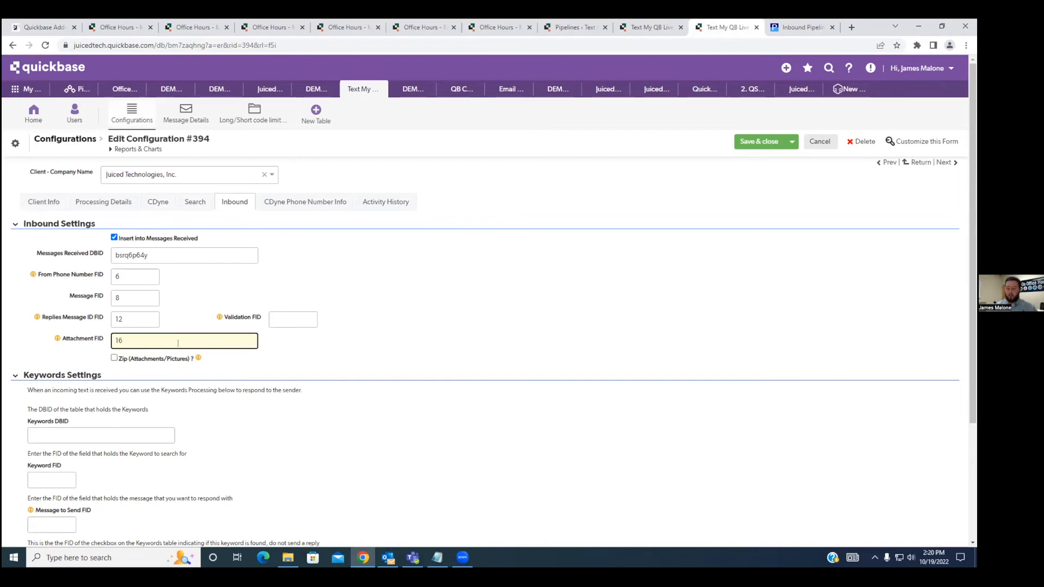
{"action": "type", "text": ".17.18"}
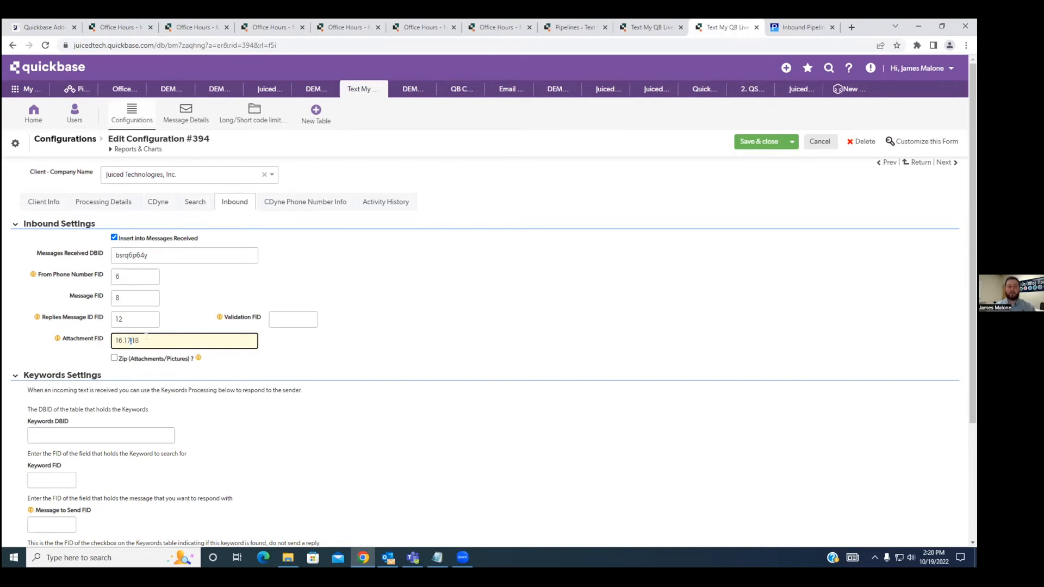
{"action": "key", "text": "BackSpace"}
{"action": "key", "text": "BackSpace"}
{"action": "key", "text": "BackSpace"}
{"action": "key", "text": "BackSpace"}
{"action": "key", "text": "BackSpace"}
{"action": "key", "text": "BackSpace"}
Save and close the edited Configuration #394.
{"action": "left_click", "coordinate": [443, 346]}
{"action": "left_click", "coordinate": [755, 142]}
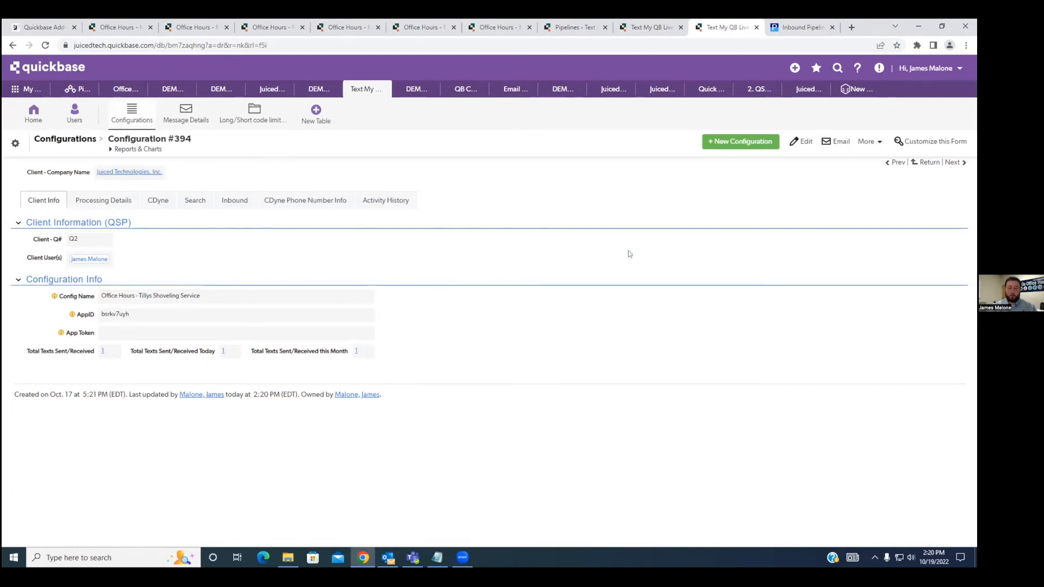
Open the newest inbound text, with the message "Test.", from the Text Activities report and check its Image attachment.
{"action": "key", "text": "ctrl+3"}
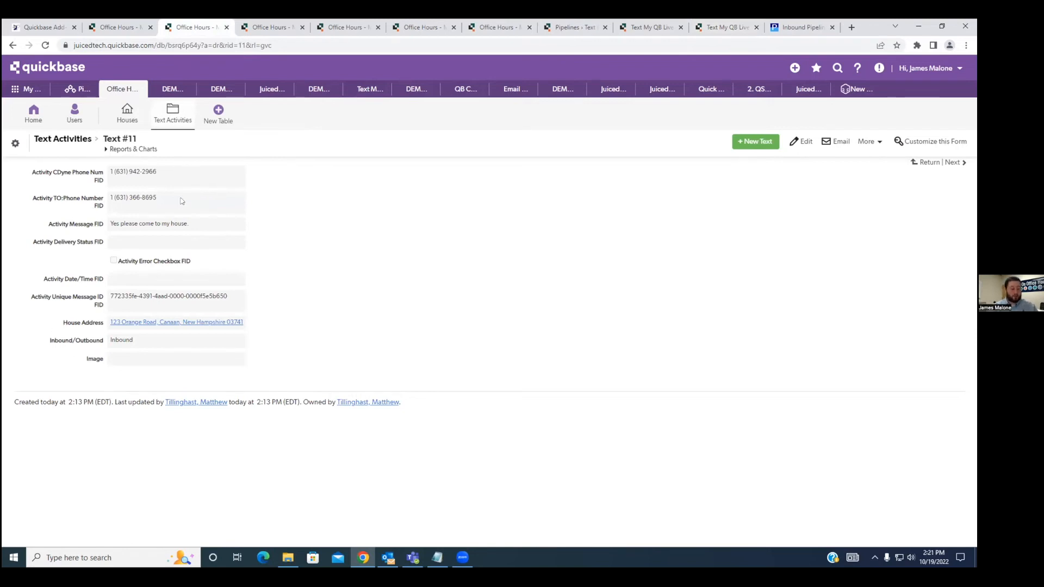
{"action": "left_click", "coordinate": [78, 143]}
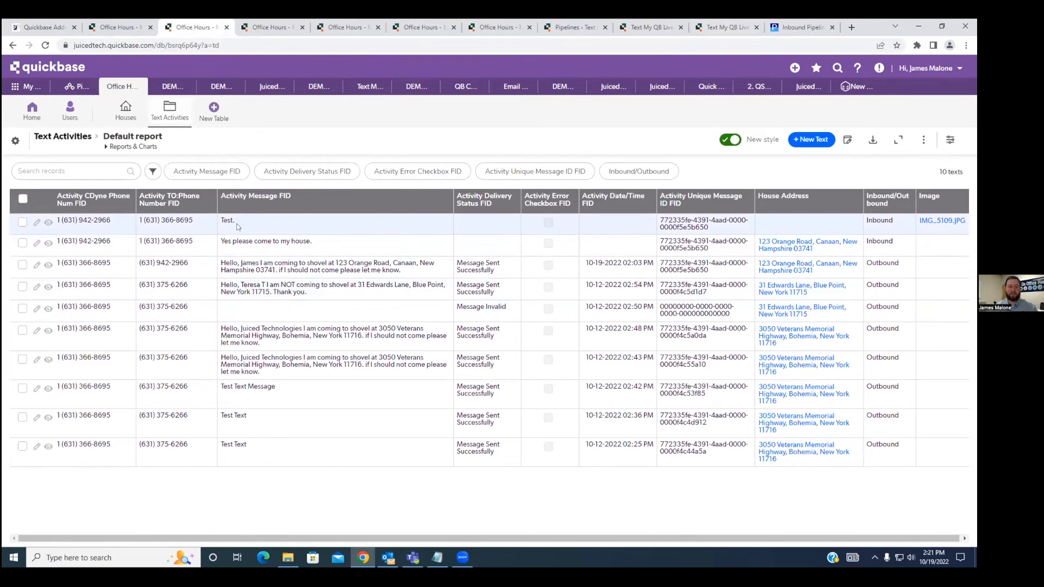
{"action": "left_click", "coordinate": [48, 222]}
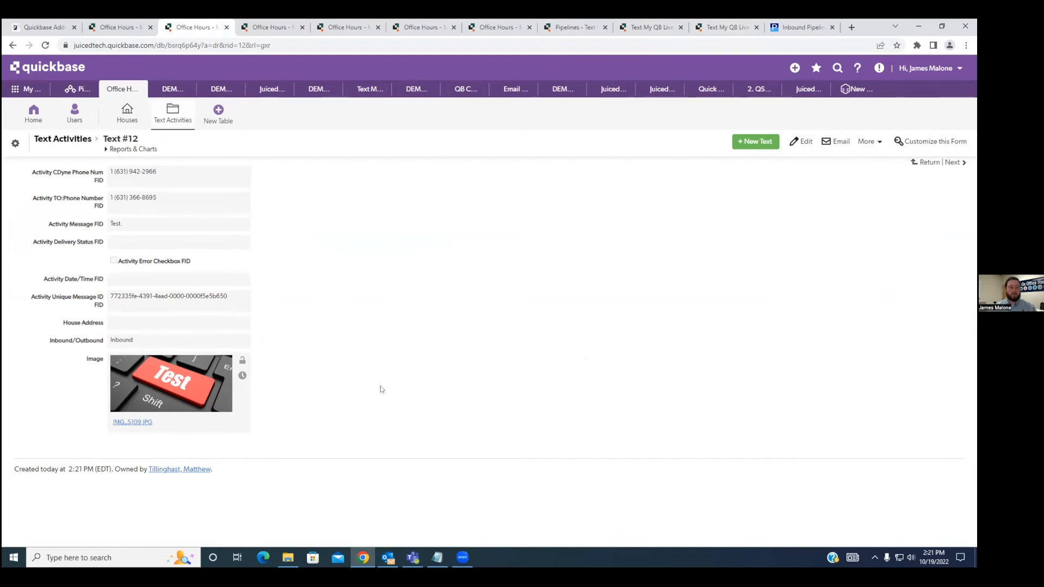
Reload the House #4 record and compare its Text Records with the Text #12 record.
{"action": "left_click", "coordinate": [139, 25]}
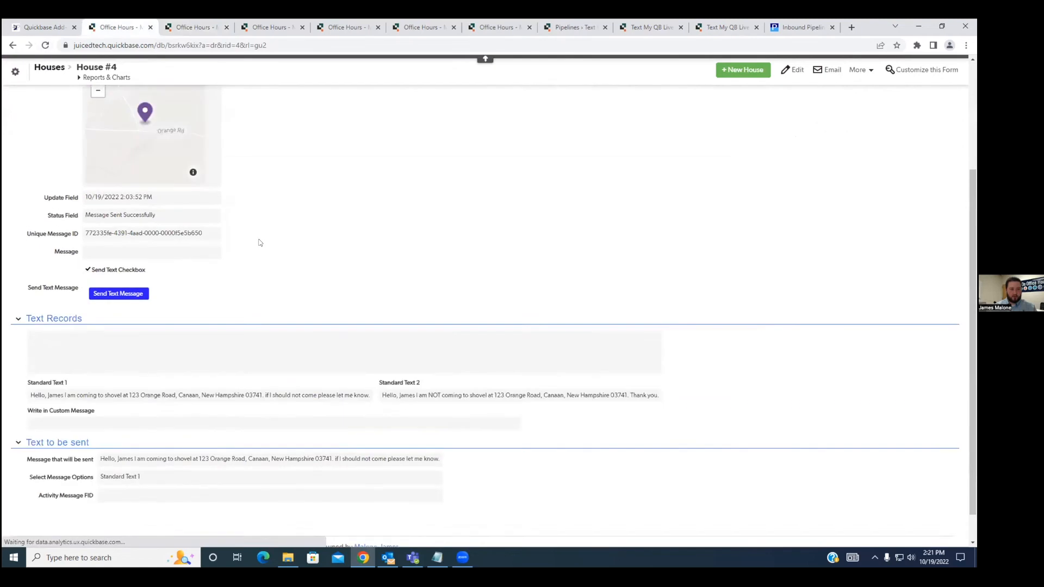
{"action": "left_click", "coordinate": [185, 28]}
{"action": "left_click", "coordinate": [117, 26]}
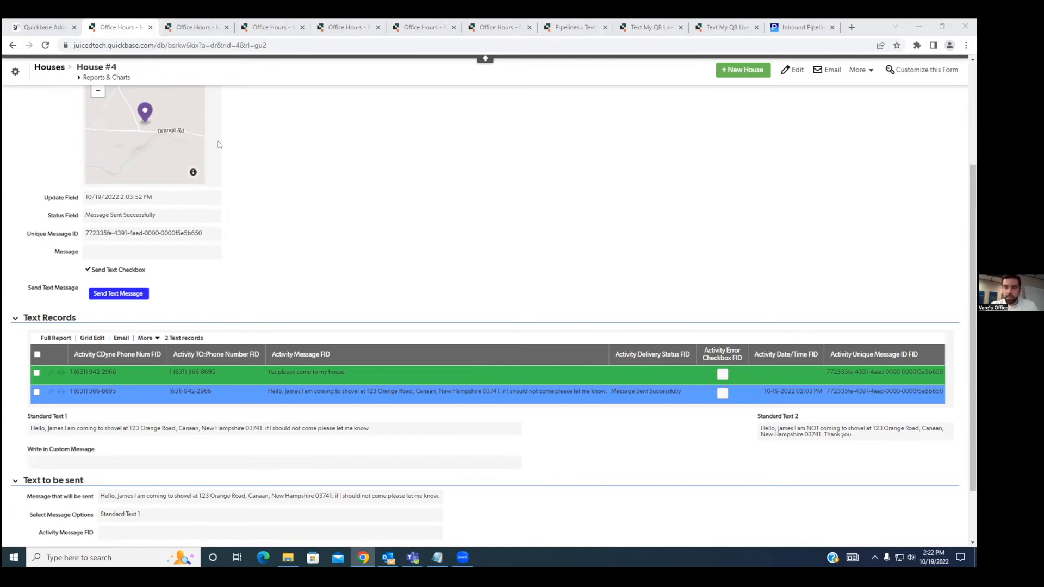
{"action": "left_click", "coordinate": [45, 46]}
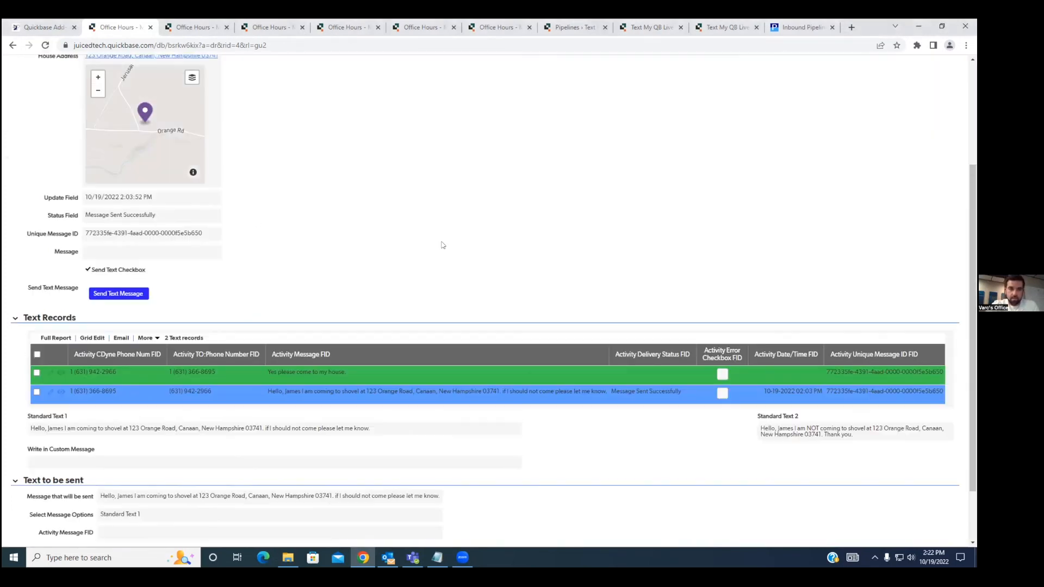
{"action": "scroll", "coordinate": [332, 82], "scroll_direction": "up", "scroll_amount": 2}
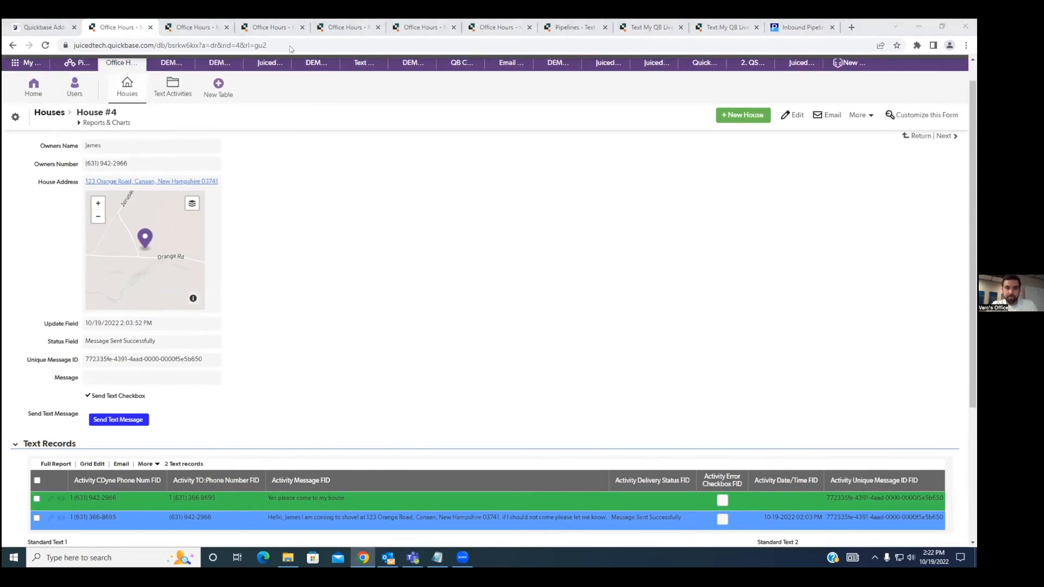
{"action": "left_click", "coordinate": [272, 27]}
{"action": "left_click", "coordinate": [188, 27]}
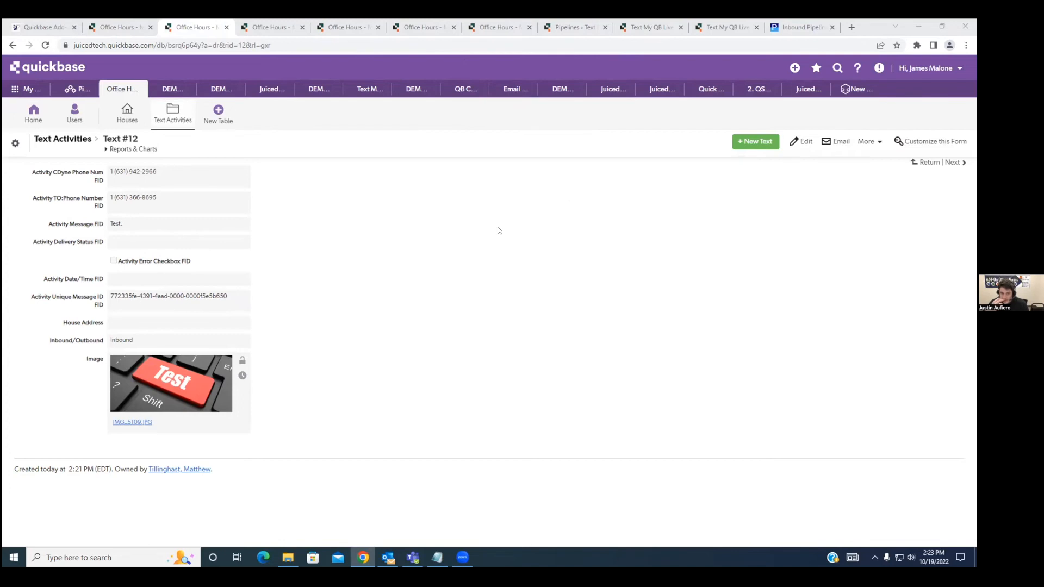
Review the Inbound Pipeline help page, examining the Step 3 replacement instructions and the account slug placeholder in the sample code.
{"action": "left_click", "coordinate": [784, 29]}
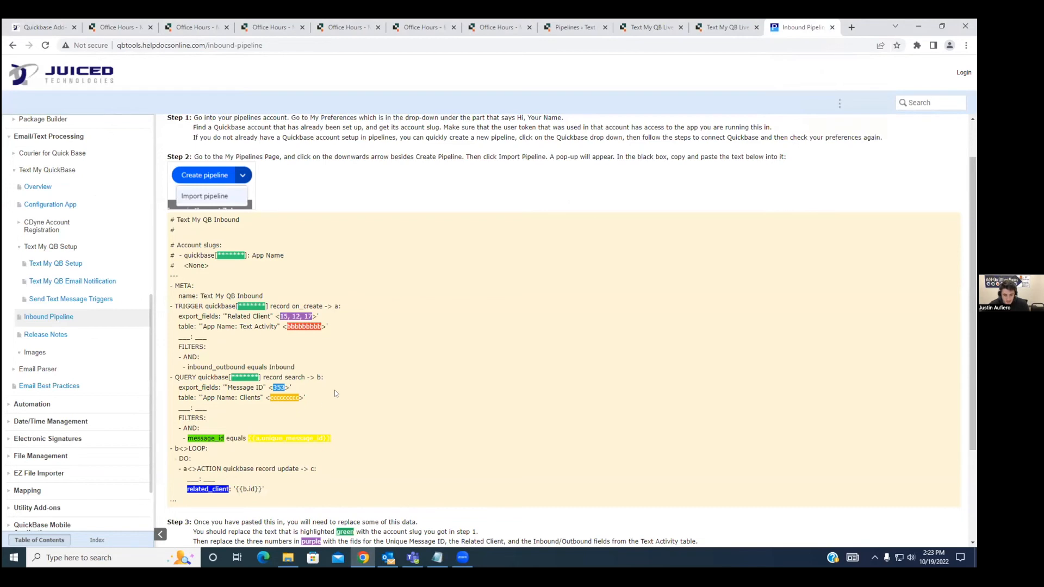
{"action": "scroll", "coordinate": [334, 390], "scroll_direction": "down", "scroll_amount": 3}
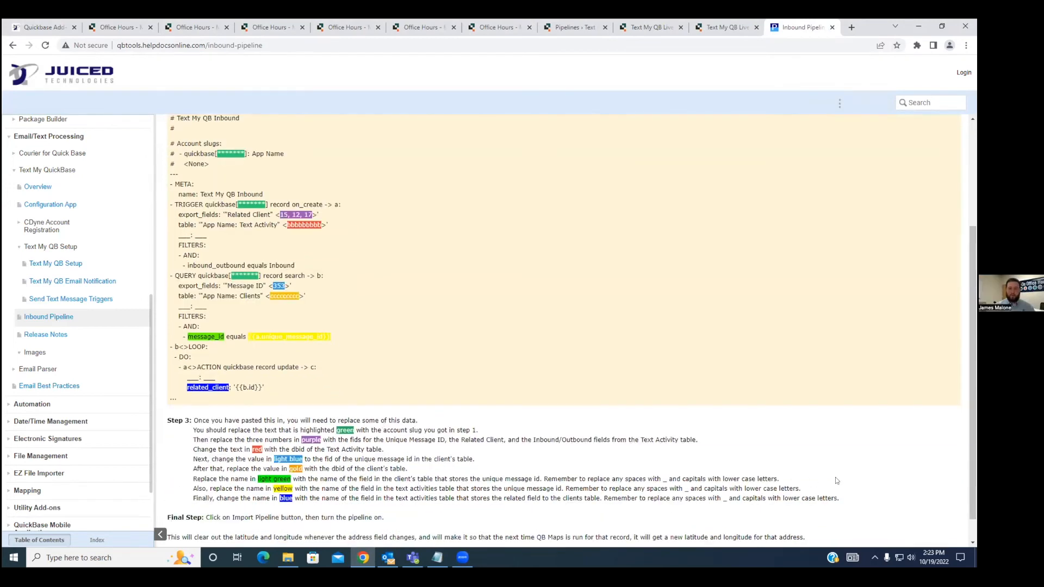
{"action": "left_click_drag", "start_coordinate": [839, 498], "coordinate": [194, 421]}
{"action": "left_click", "coordinate": [406, 471]}
{"action": "scroll", "coordinate": [409, 347], "scroll_direction": "up", "scroll_amount": 2}
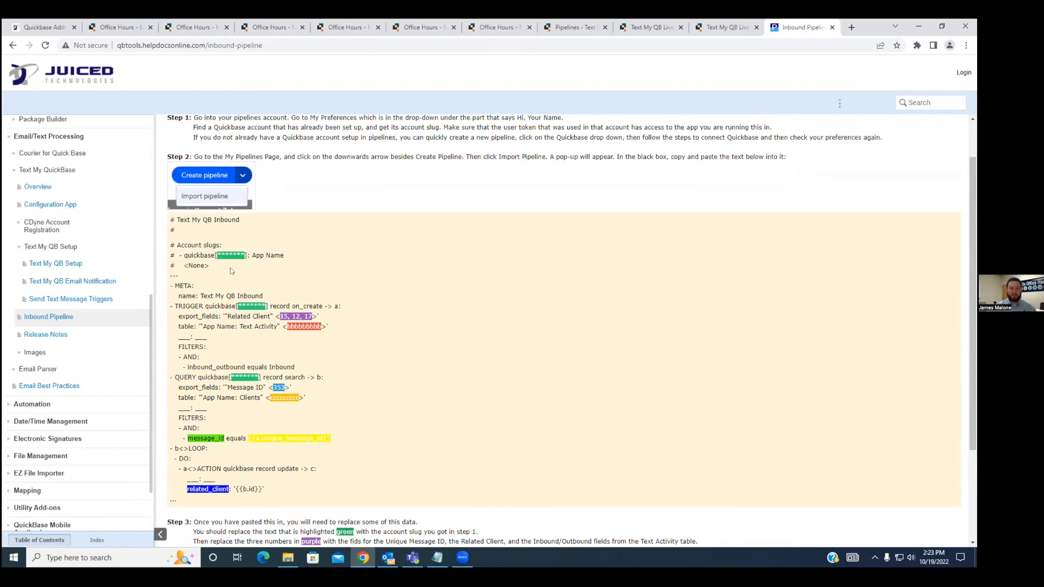
{"action": "left_click_drag", "start_coordinate": [217, 255], "coordinate": [245, 255]}
{"action": "left_click", "coordinate": [228, 269]}
Switch to Quickbase Pipelines and open the My pipelines list.
{"action": "left_click", "coordinate": [490, 28]}
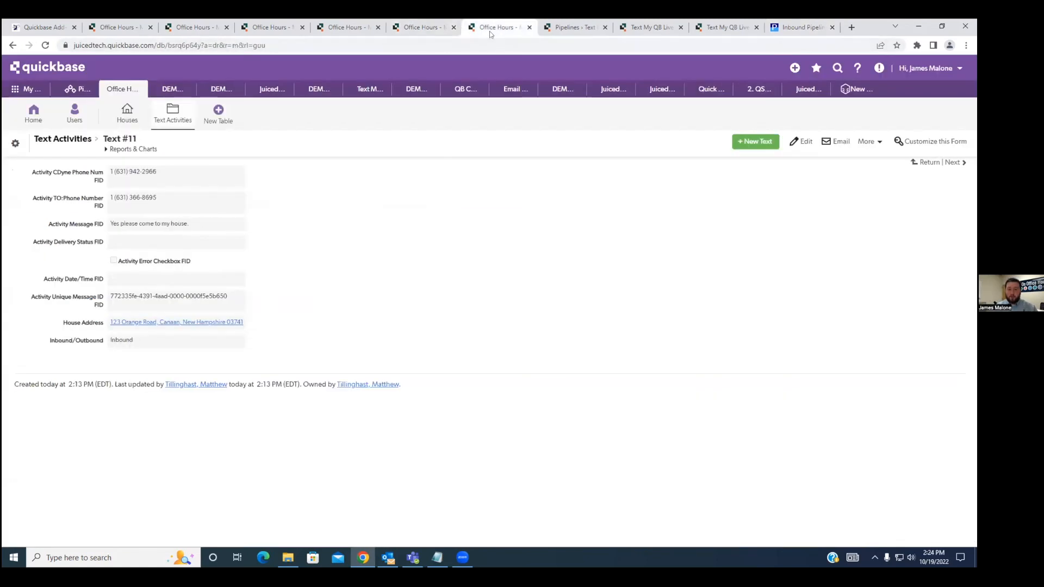
{"action": "left_click", "coordinate": [561, 30]}
{"action": "left_click", "coordinate": [626, 132]}
{"action": "left_click", "coordinate": [73, 71]}
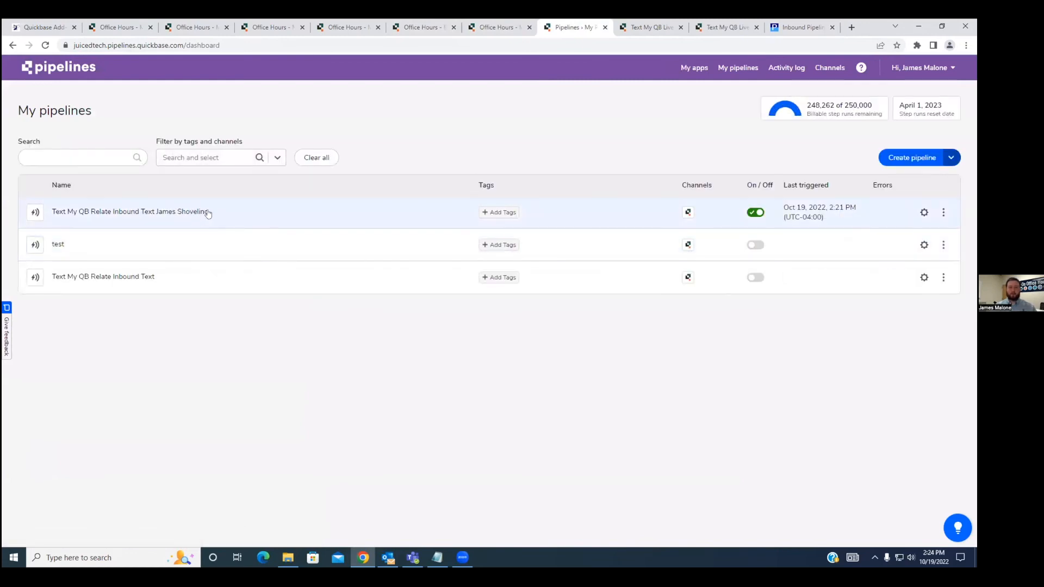
Open the YAML export of the enabled inbound text pipeline for shoveling, check its account slug line, and close the export.
{"action": "left_click", "coordinate": [944, 215]}
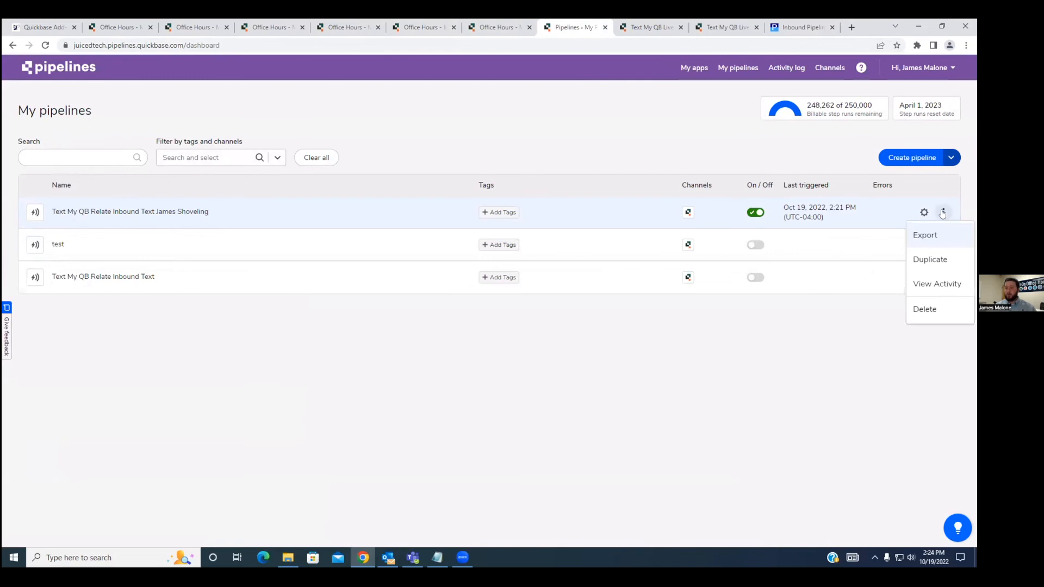
{"action": "left_click", "coordinate": [933, 238]}
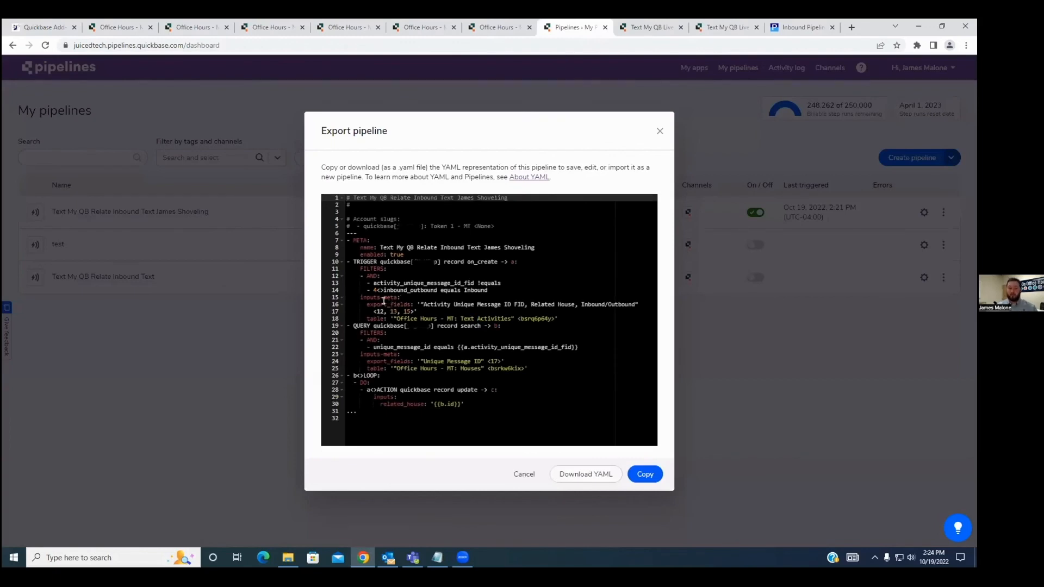
{"action": "left_click", "coordinate": [396, 226]}
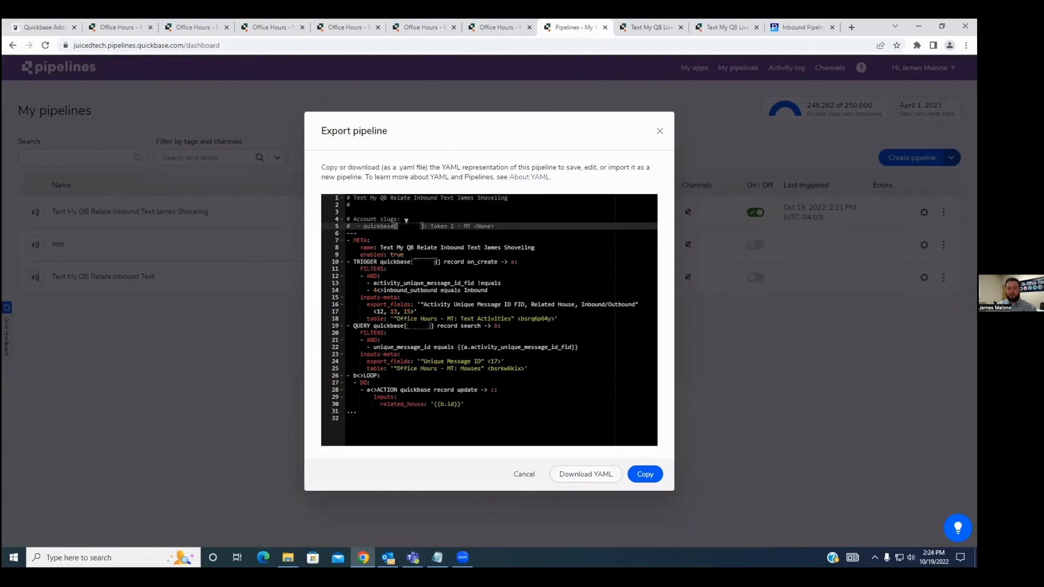
{"action": "left_click", "coordinate": [658, 132]}
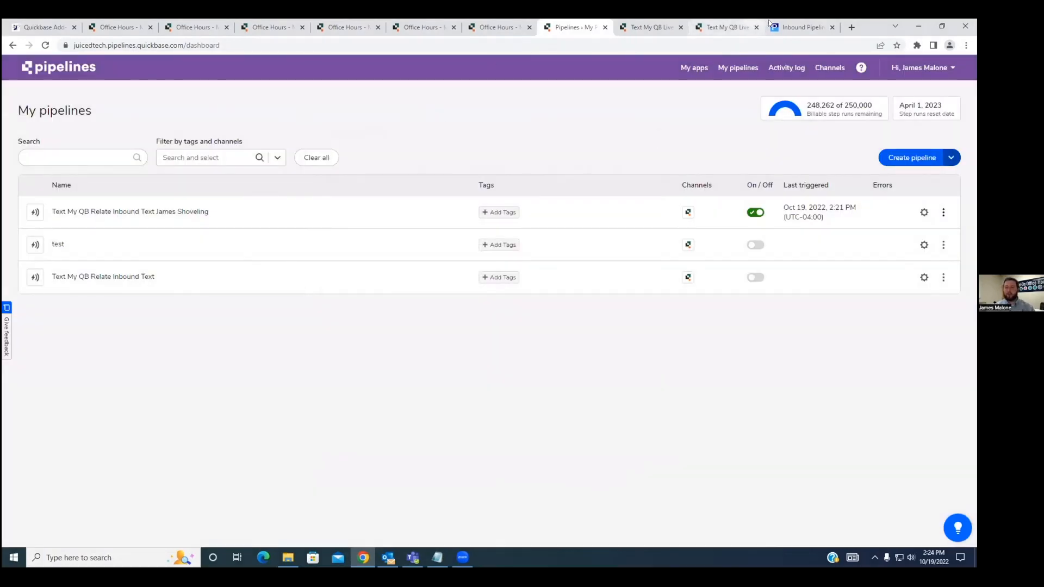
Return to the Inbound Pipeline help page and examine the account slug placeholders in the TRIGGER and QUERY lines.
{"action": "left_click", "coordinate": [799, 27]}
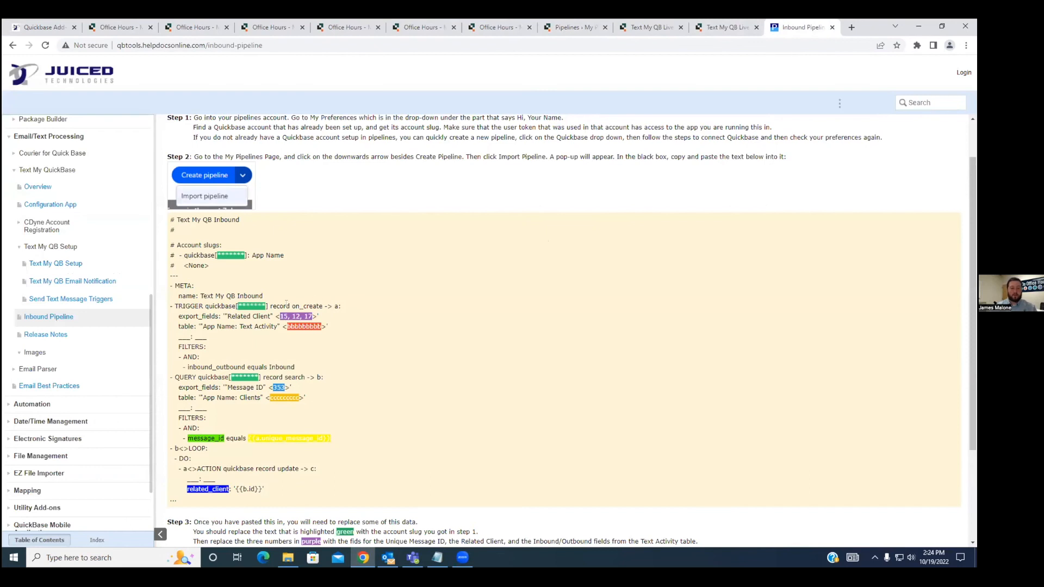
{"action": "left_click_drag", "start_coordinate": [235, 306], "coordinate": [268, 307]}
{"action": "left_click_drag", "start_coordinate": [231, 378], "coordinate": [261, 378]}
{"action": "left_click", "coordinate": [322, 386]}
Examine the three purple export field IDs in the sample's trigger alongside the Step 3 instructions.
{"action": "scroll", "coordinate": [313, 333], "scroll_direction": "down", "scroll_amount": 1}
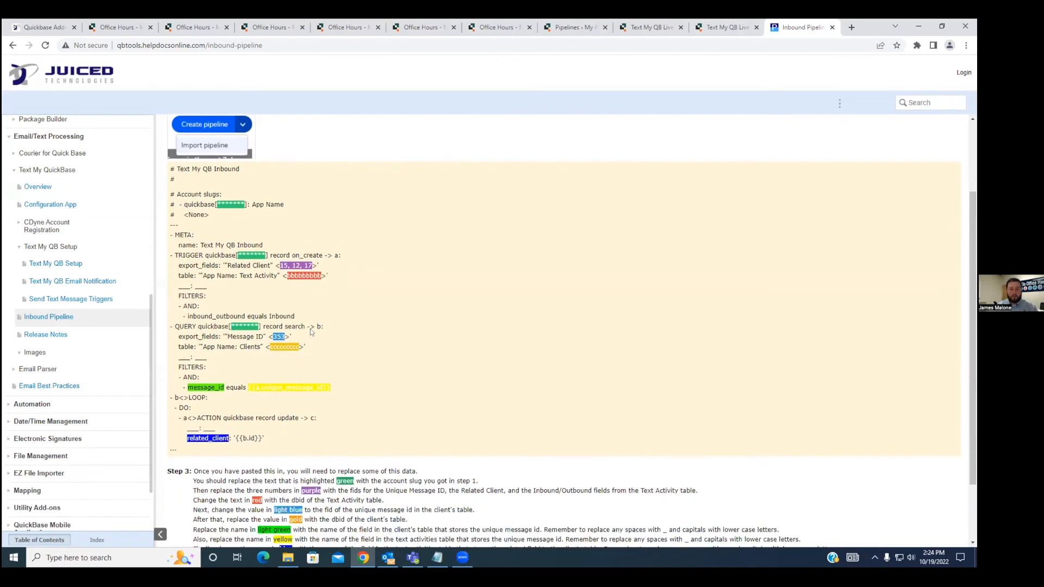
{"action": "left_click_drag", "start_coordinate": [279, 265], "coordinate": [309, 266]}
{"action": "left_click", "coordinate": [340, 271]}
{"action": "left_click_drag", "start_coordinate": [278, 265], "coordinate": [314, 266]}
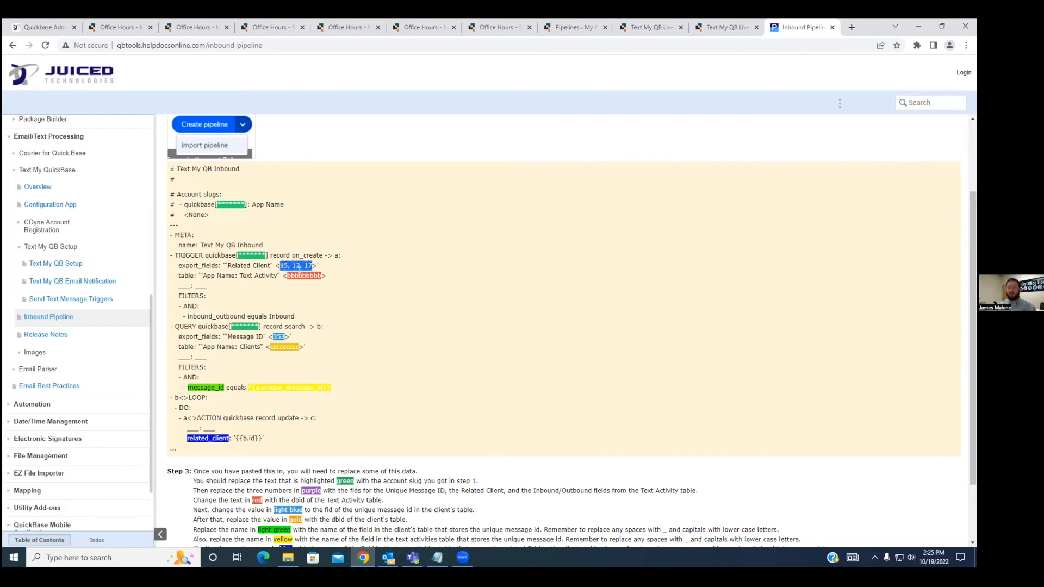
{"action": "left_click", "coordinate": [346, 285]}
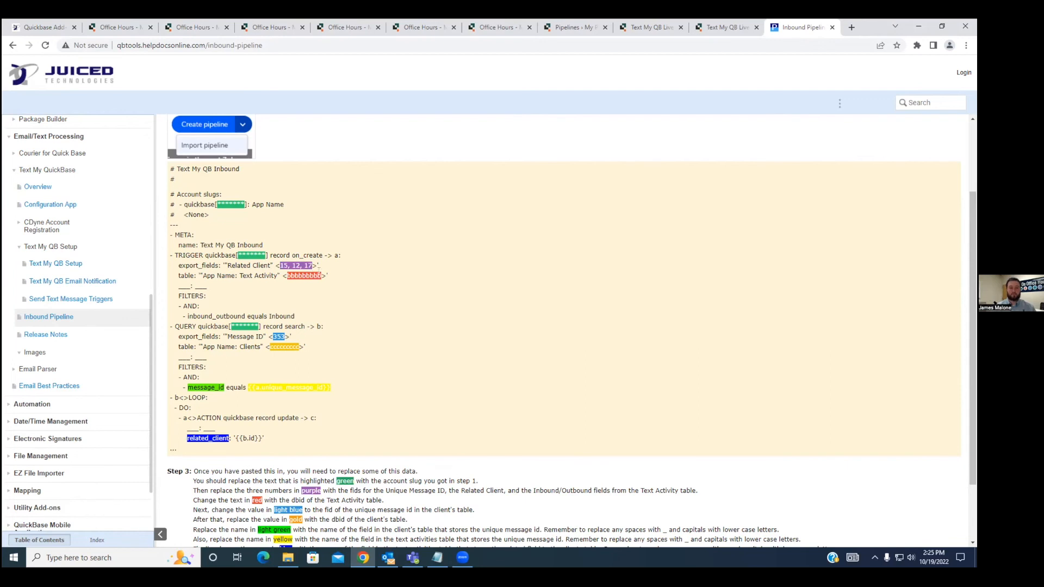
Examine the red Text Activity table ID placeholder and locate the matching dbid in the Text Activities record's web address.
{"action": "left_click_drag", "start_coordinate": [320, 276], "coordinate": [288, 277]}
{"action": "left_click", "coordinate": [247, 288]}
{"action": "left_click", "coordinate": [183, 27]}
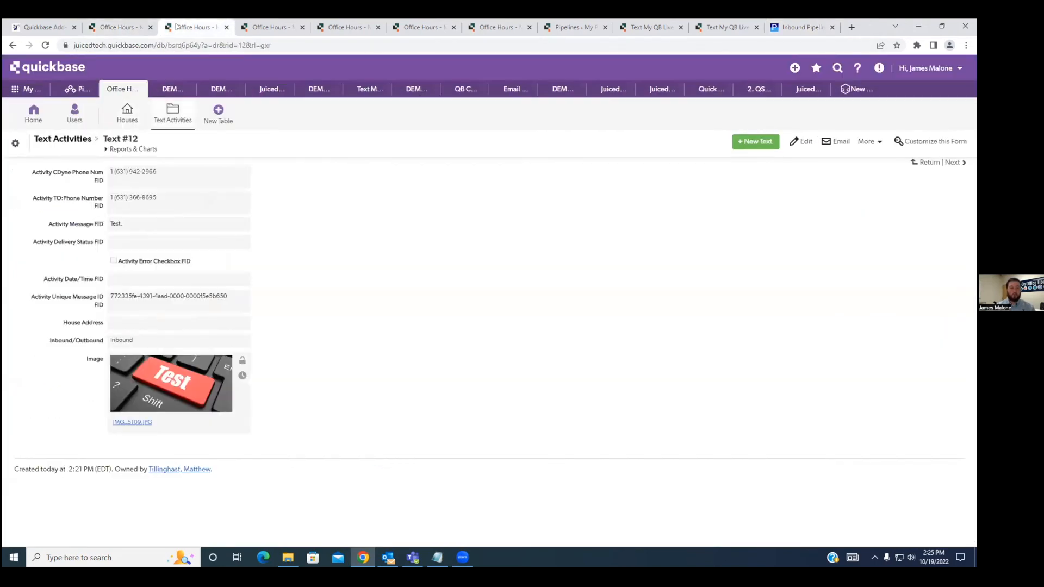
{"action": "double_click", "coordinate": [184, 45]}
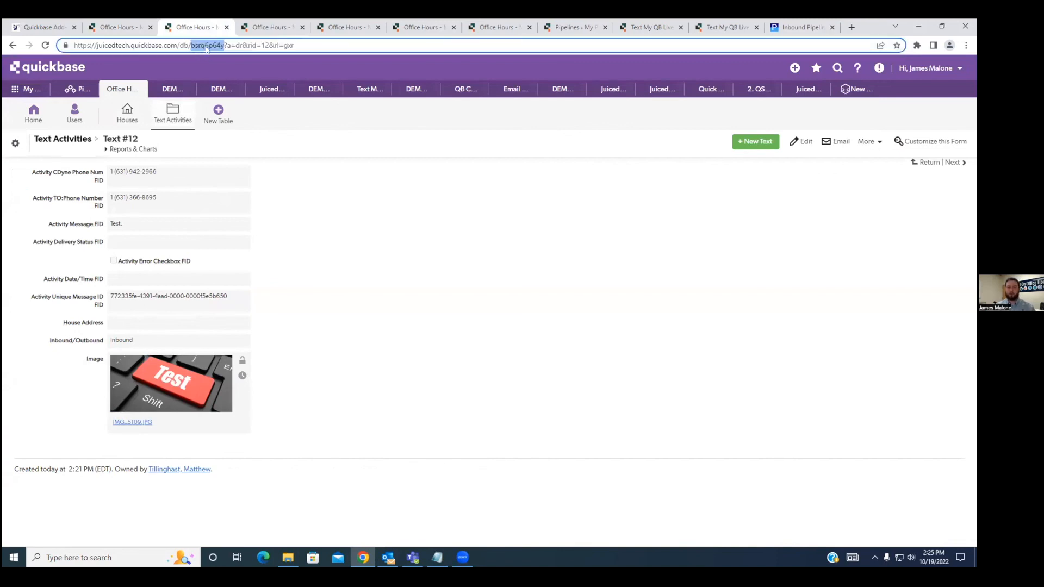
{"action": "left_click", "coordinate": [308, 187]}
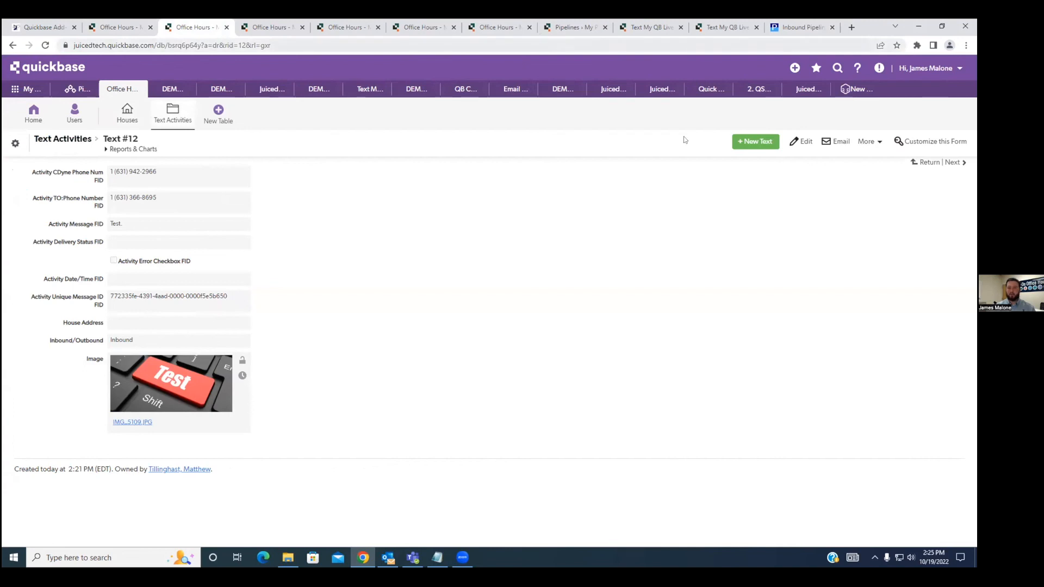
Examine the Message ID field ID and the Clients table dbid placeholders in the help page's QUERY section.
{"action": "left_click", "coordinate": [803, 28]}
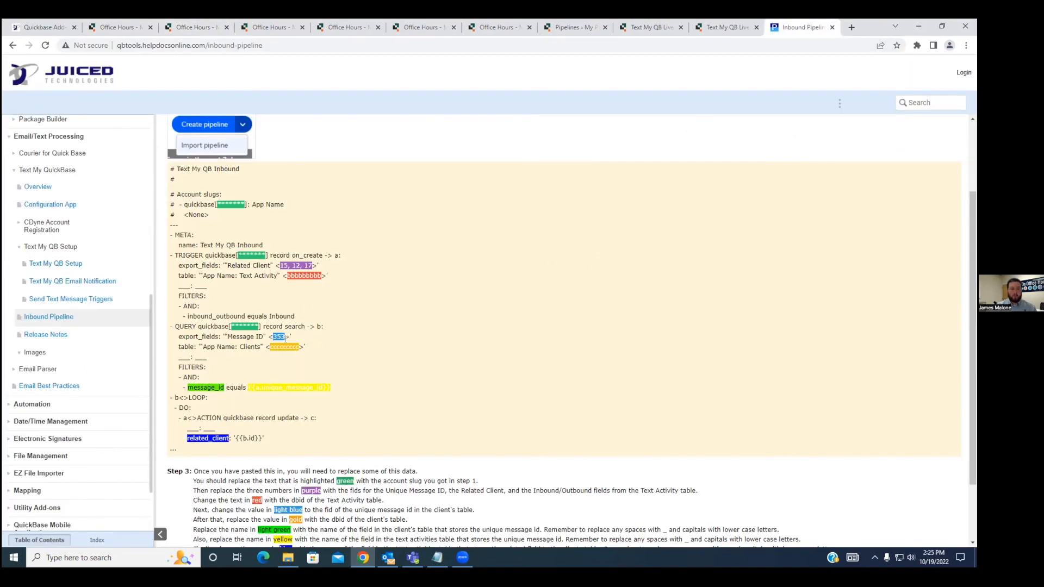
{"action": "scroll", "coordinate": [285, 342], "scroll_direction": "down", "scroll_amount": 1}
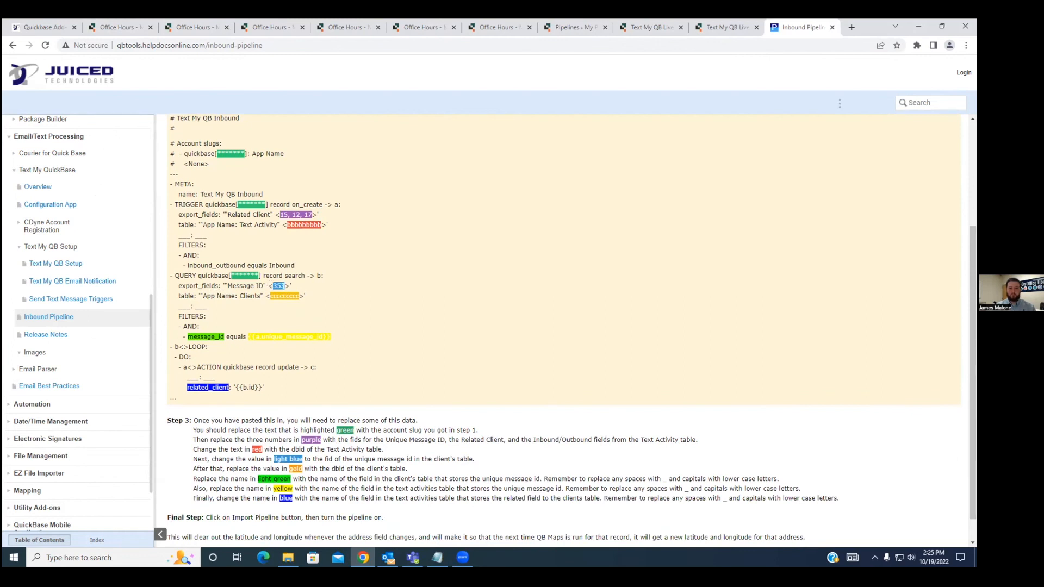
{"action": "left_click_drag", "start_coordinate": [270, 297], "coordinate": [299, 294]}
{"action": "left_click", "coordinate": [313, 298]}
{"action": "left_click_drag", "start_coordinate": [281, 286], "coordinate": [273, 286]}
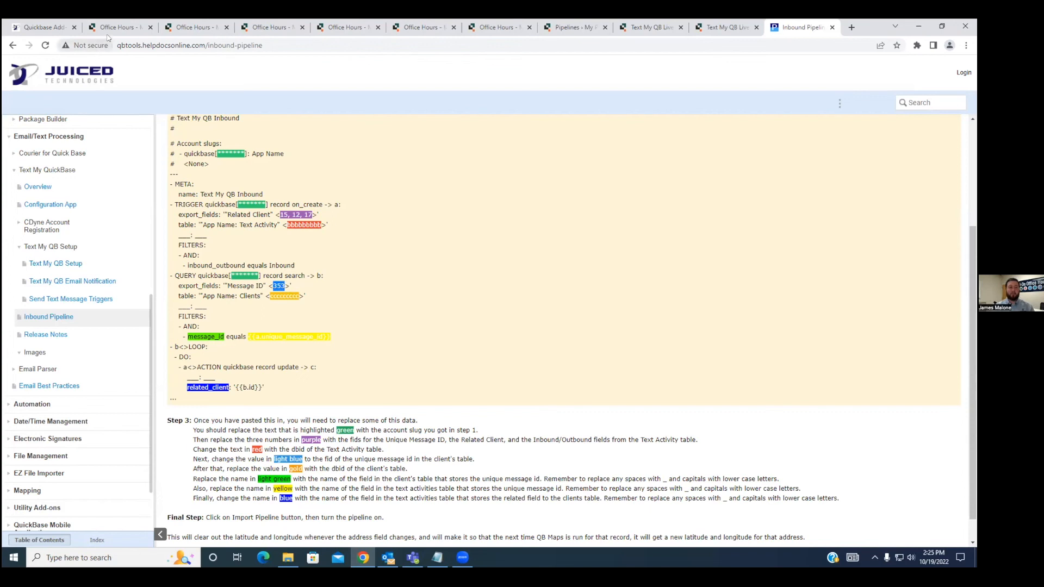
{"action": "left_click_drag", "start_coordinate": [271, 295], "coordinate": [300, 297]}
{"action": "left_click", "coordinate": [312, 302]}
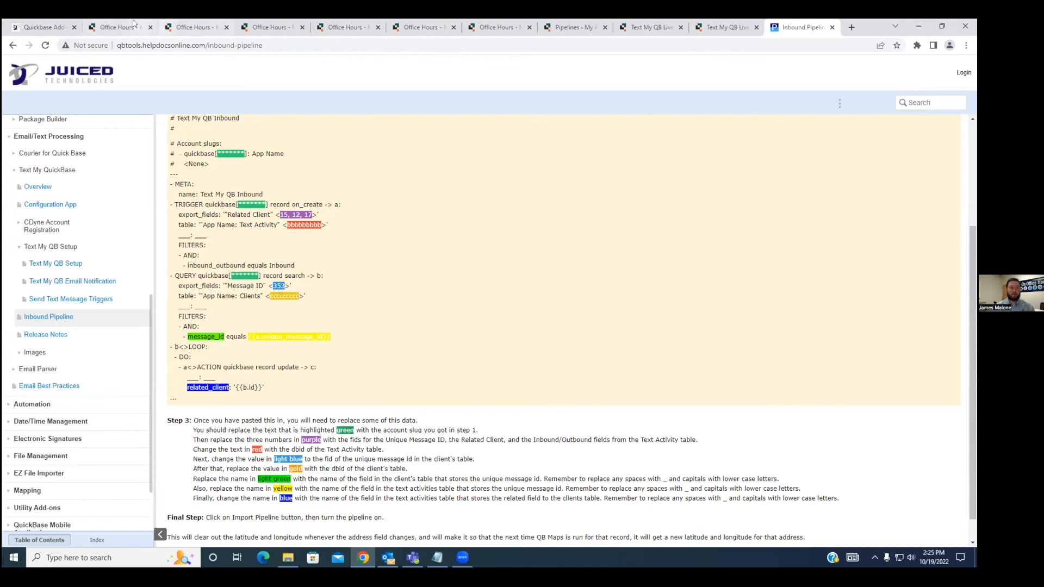
Locate the Unique Message ID field on the House #4 record.
{"action": "left_click", "coordinate": [134, 25]}
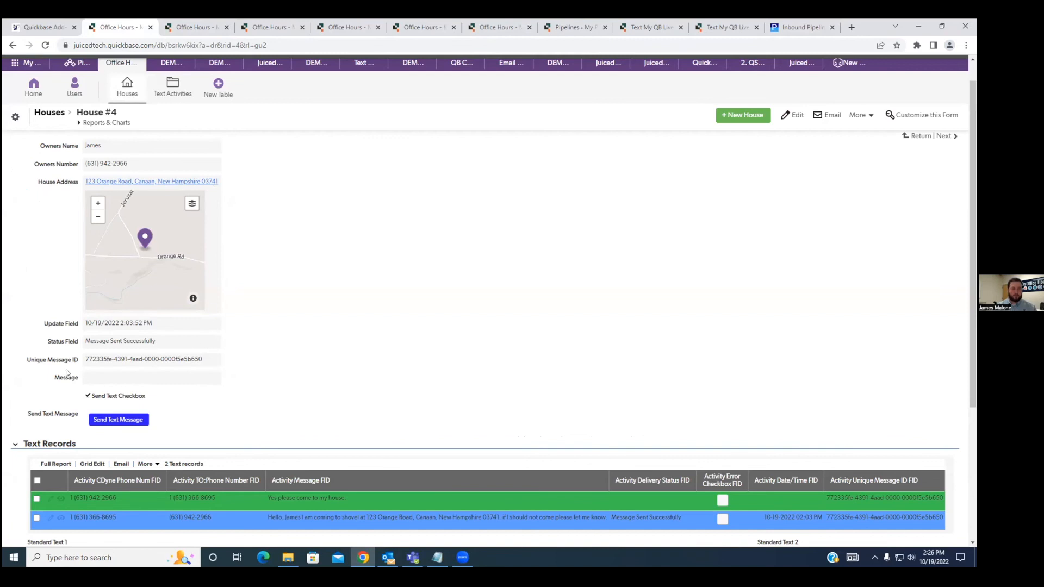
{"action": "left_click_drag", "start_coordinate": [80, 363], "coordinate": [28, 362]}
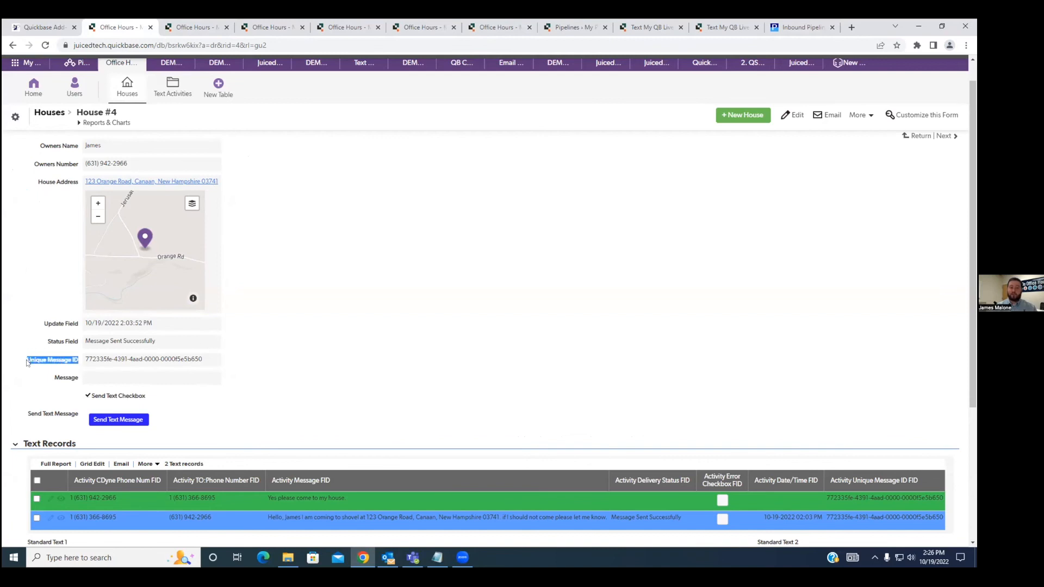
Look up the Unique Message ID field's ID on the House #4 record and the Houses table's dbid in the web address.
{"action": "right_click", "coordinate": [61, 362]}
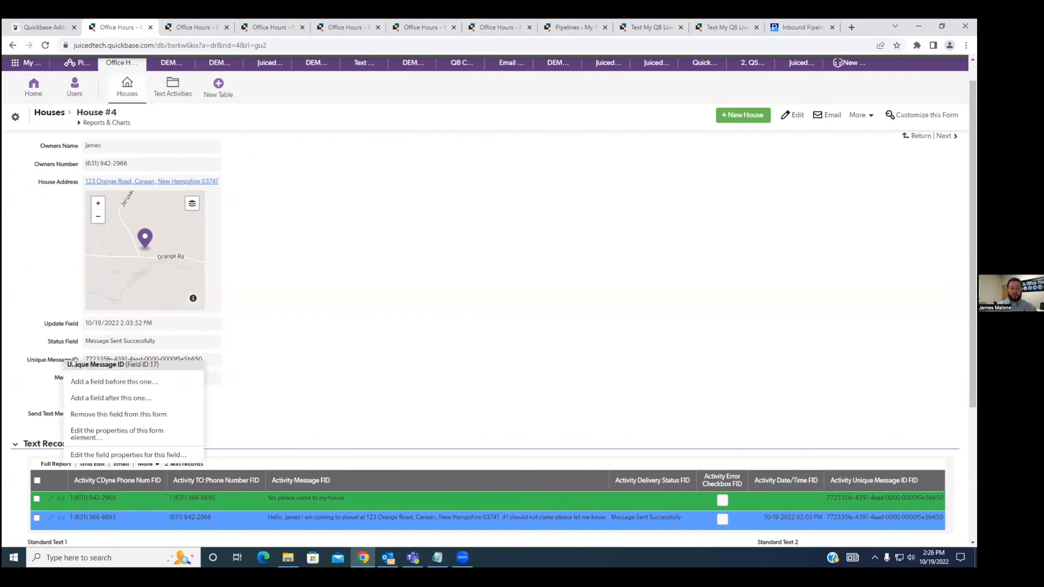
{"action": "left_click", "coordinate": [402, 325]}
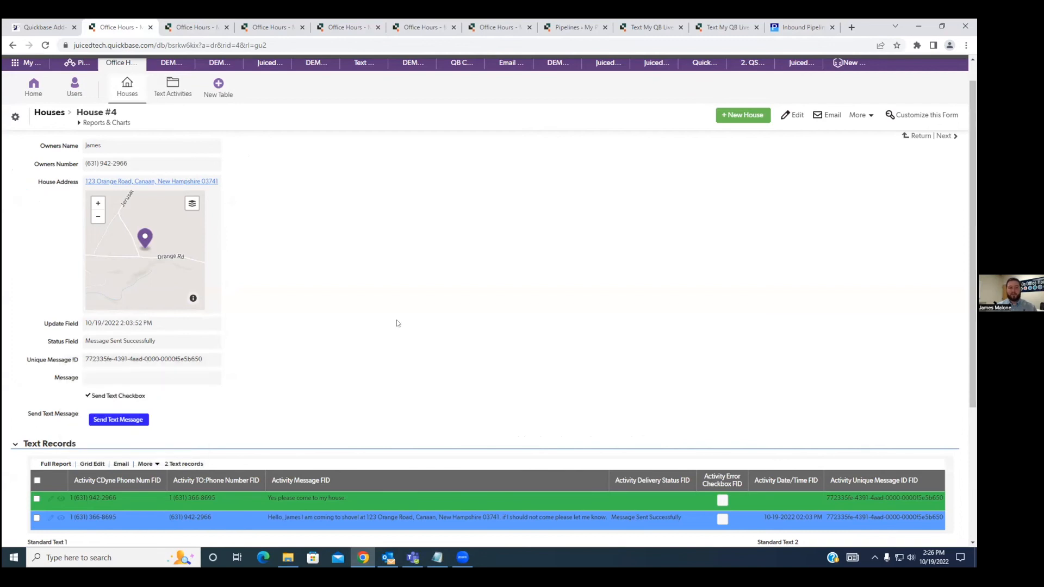
{"action": "double_click", "coordinate": [203, 45]}
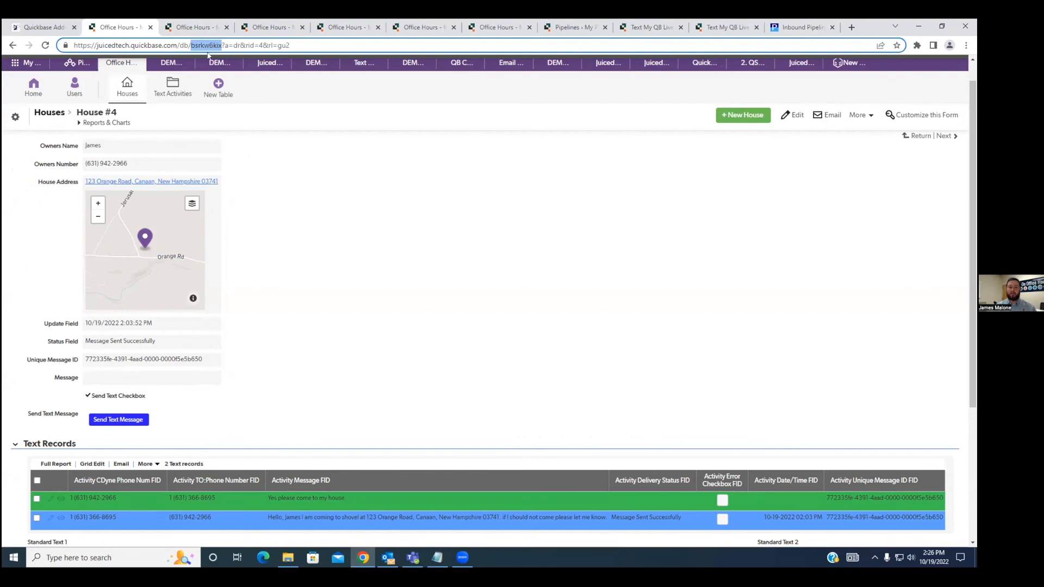
{"action": "left_click", "coordinate": [307, 225]}
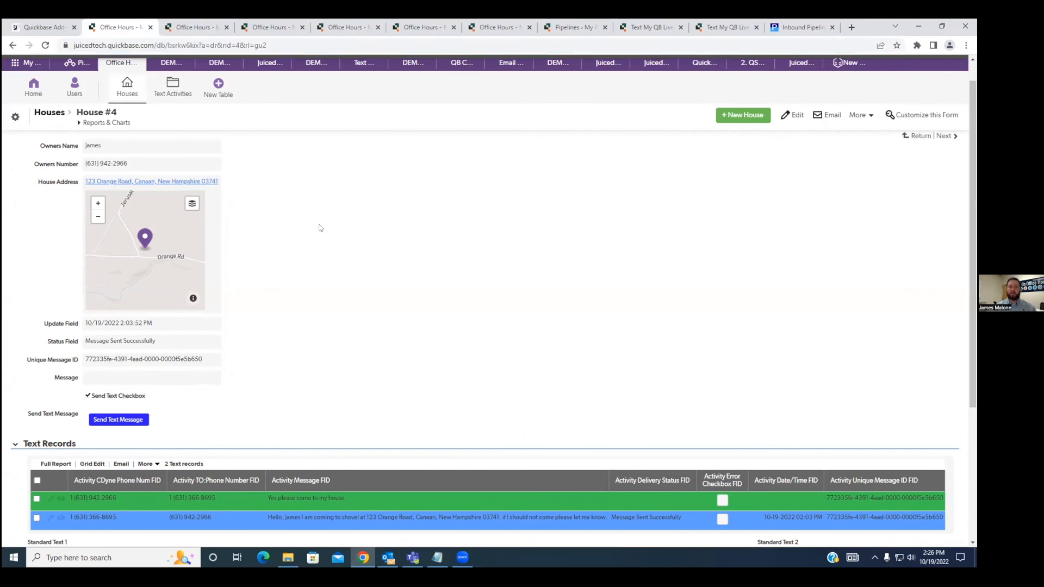
Examine the message_id filter line and Step 3 on the help page, and match the light green name to House #4's Unique Message ID field.
{"action": "left_click", "coordinate": [775, 29]}
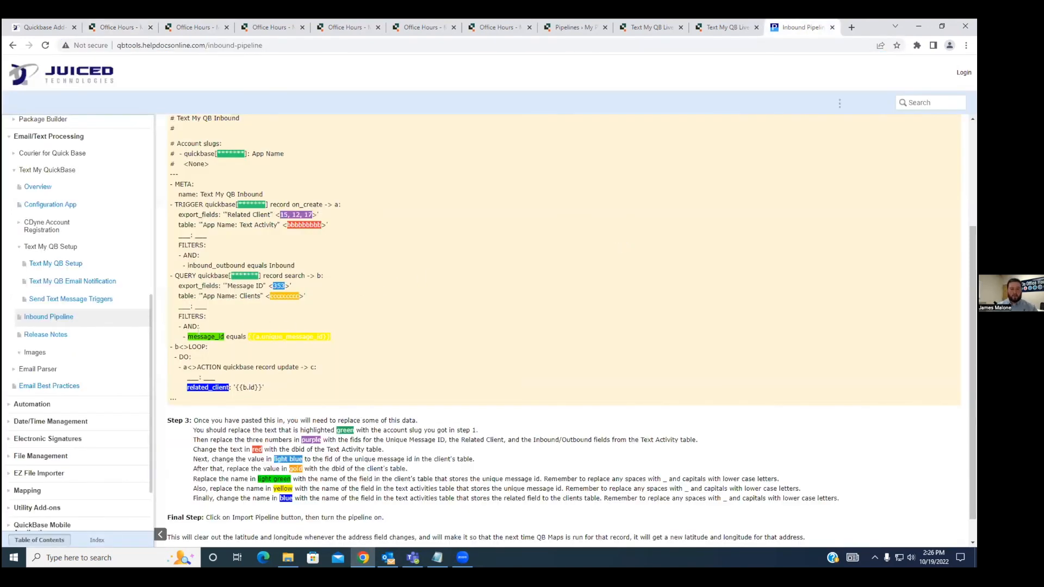
{"action": "left_click_drag", "start_coordinate": [330, 337], "coordinate": [187, 338]}
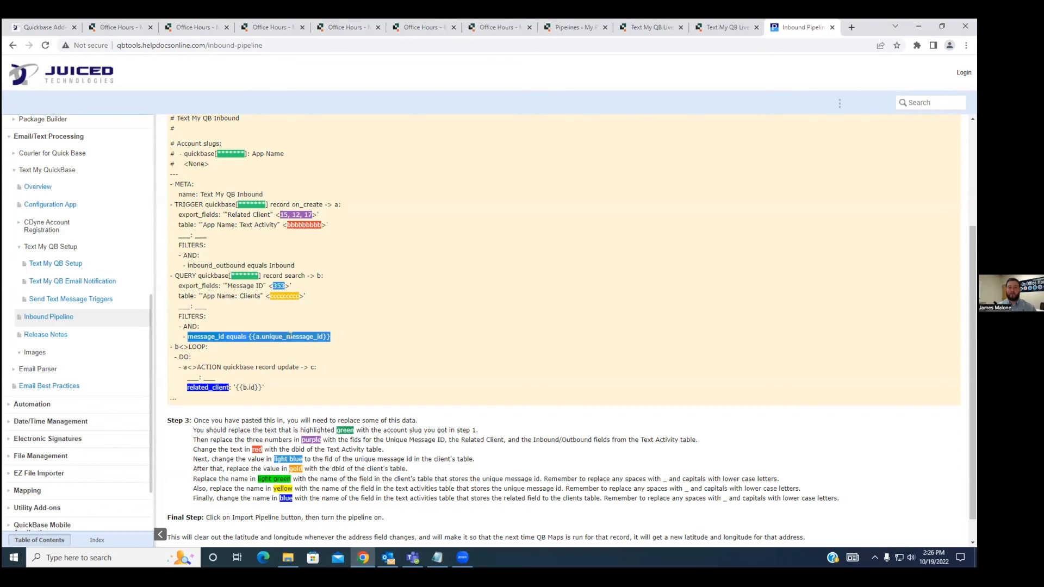
{"action": "left_click", "coordinate": [280, 351]}
{"action": "scroll", "coordinate": [260, 453], "scroll_direction": "down", "scroll_amount": 1}
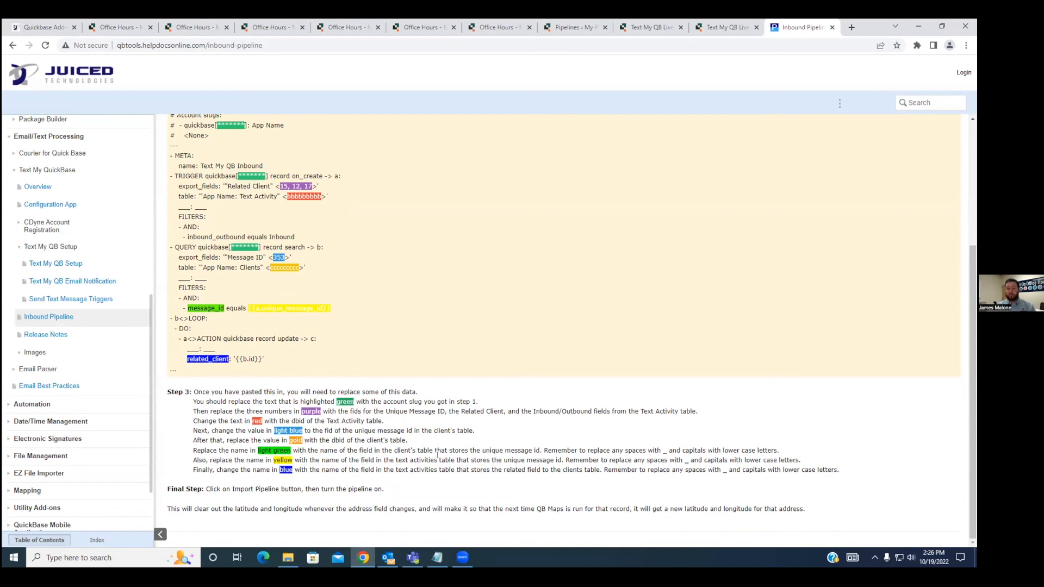
{"action": "left_click", "coordinate": [123, 27]}
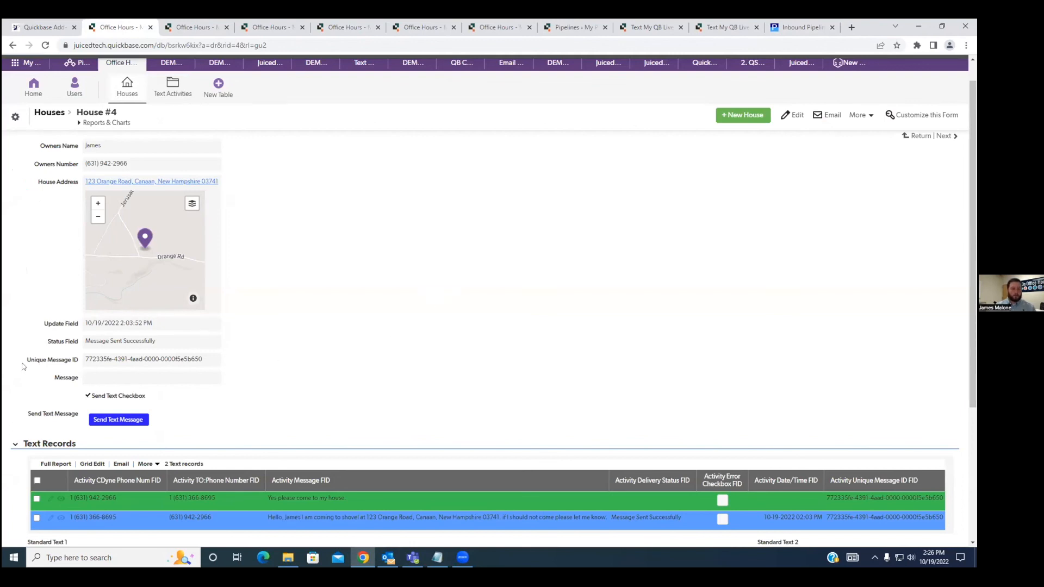
{"action": "left_click_drag", "start_coordinate": [24, 365], "coordinate": [78, 363]}
Examine the yellow a.unique_message_id placeholder and look up the matching Activity Unique Message ID FID field name on the Text #12 record.
{"action": "left_click", "coordinate": [798, 27]}
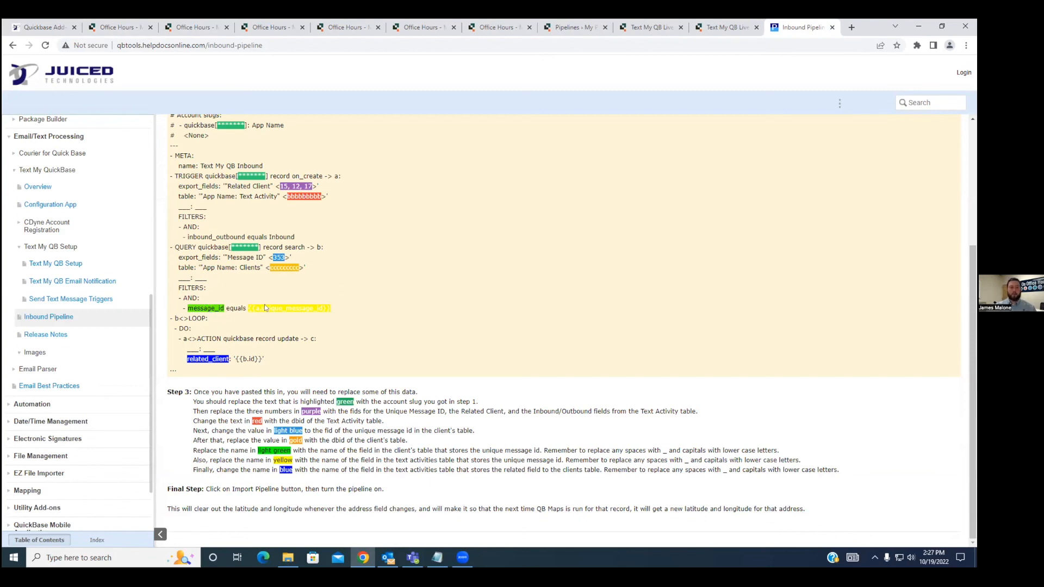
{"action": "left_click_drag", "start_coordinate": [331, 309], "coordinate": [248, 311]}
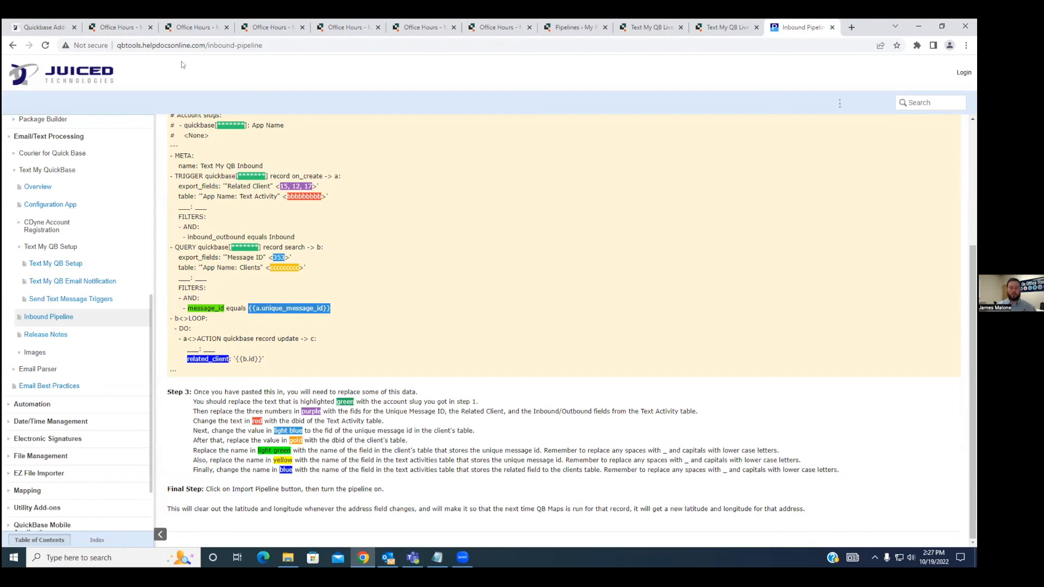
{"action": "left_click", "coordinate": [194, 27]}
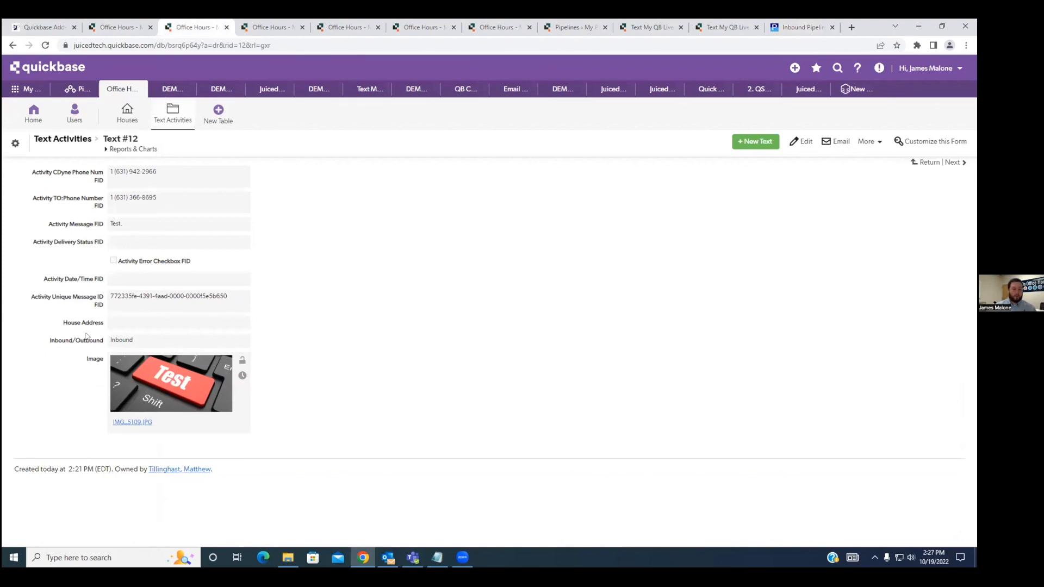
{"action": "right_click", "coordinate": [76, 298]}
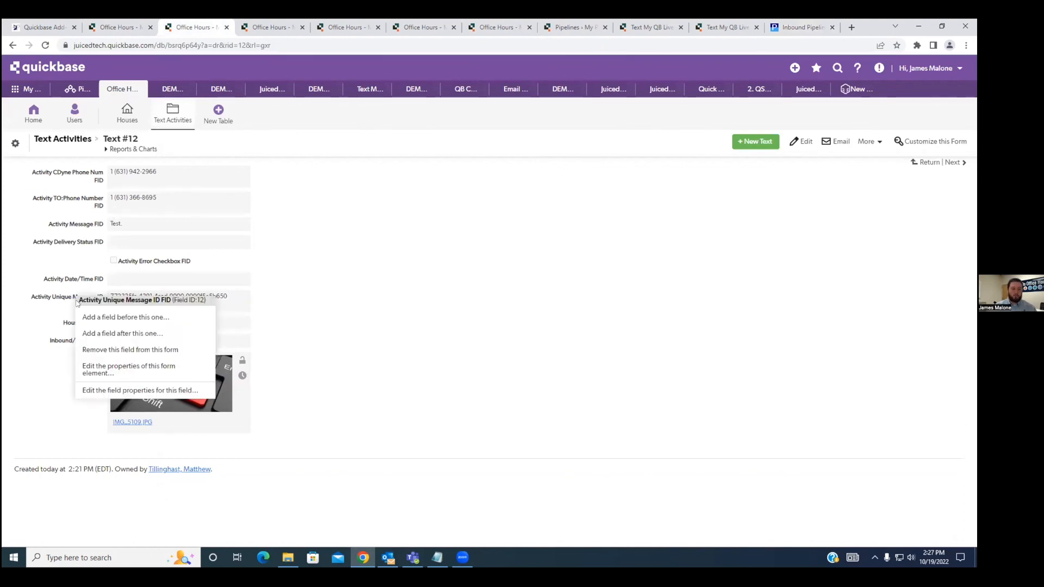
{"action": "left_click_drag", "start_coordinate": [79, 300], "coordinate": [171, 300]}
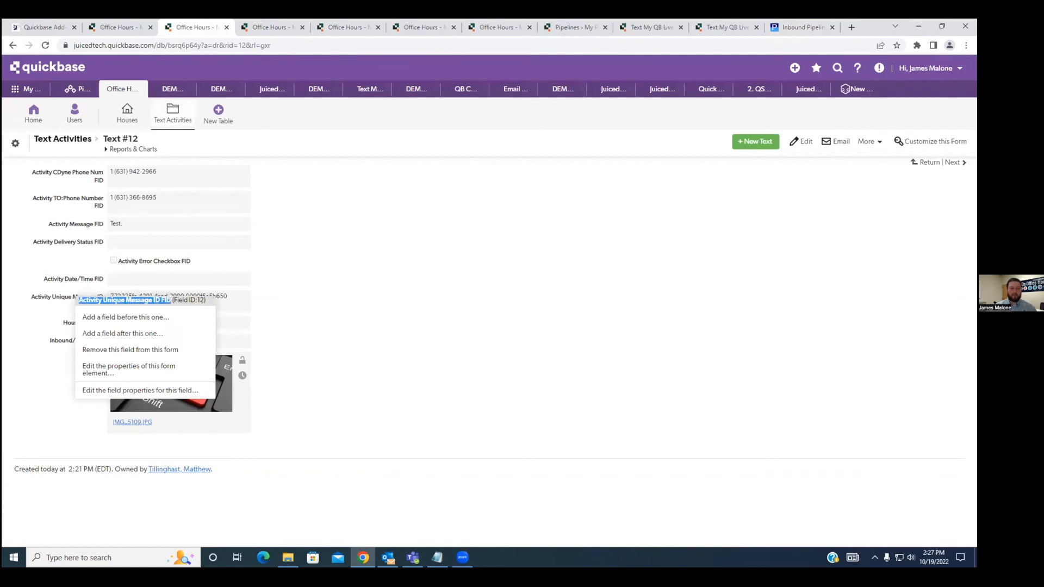
{"action": "left_click", "coordinate": [363, 307]}
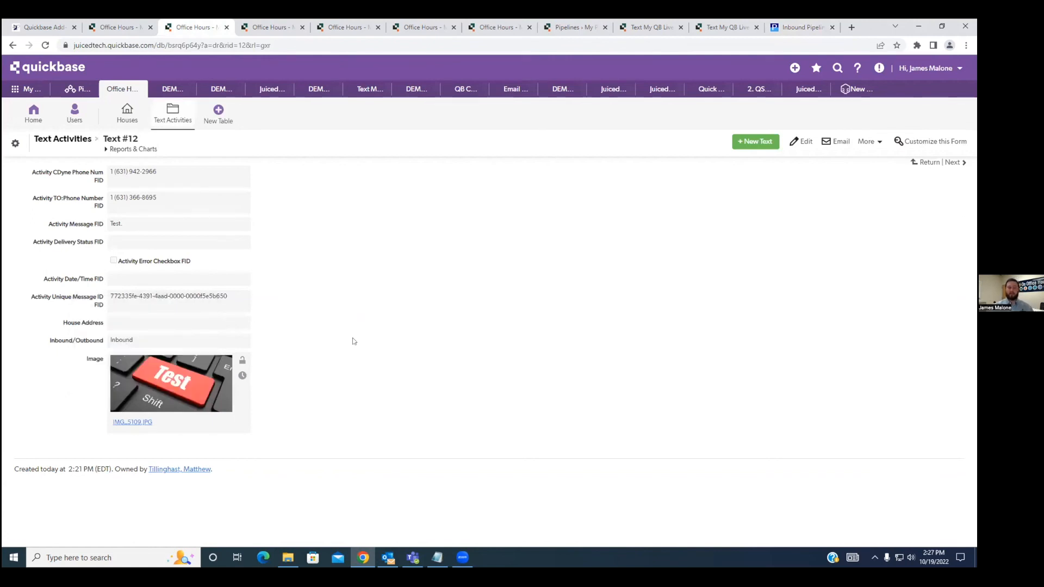
Examine the blue related_client placeholder and locate the matching Related House field in the Text Activities table's field list.
{"action": "left_click", "coordinate": [803, 24]}
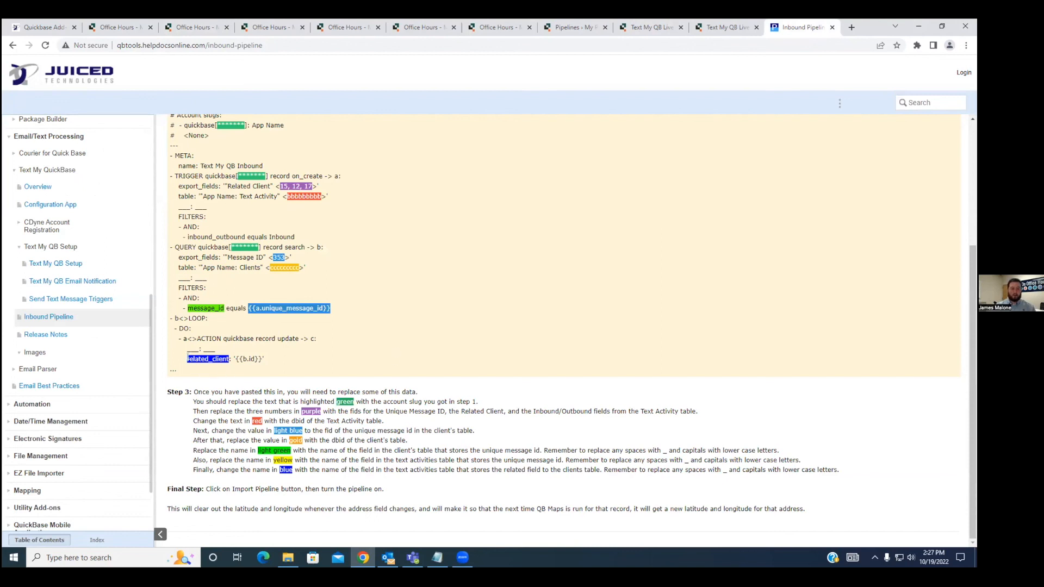
{"action": "left_click_drag", "start_coordinate": [187, 359], "coordinate": [227, 359]}
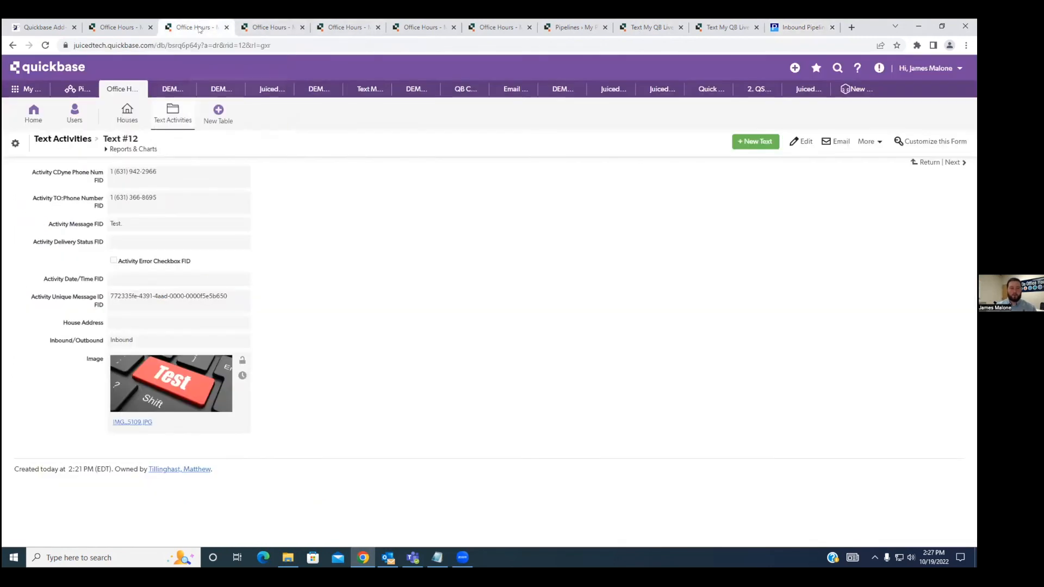
{"action": "left_click", "coordinate": [199, 27]}
{"action": "right_click", "coordinate": [14, 146]}
{"action": "left_click", "coordinate": [31, 152]}
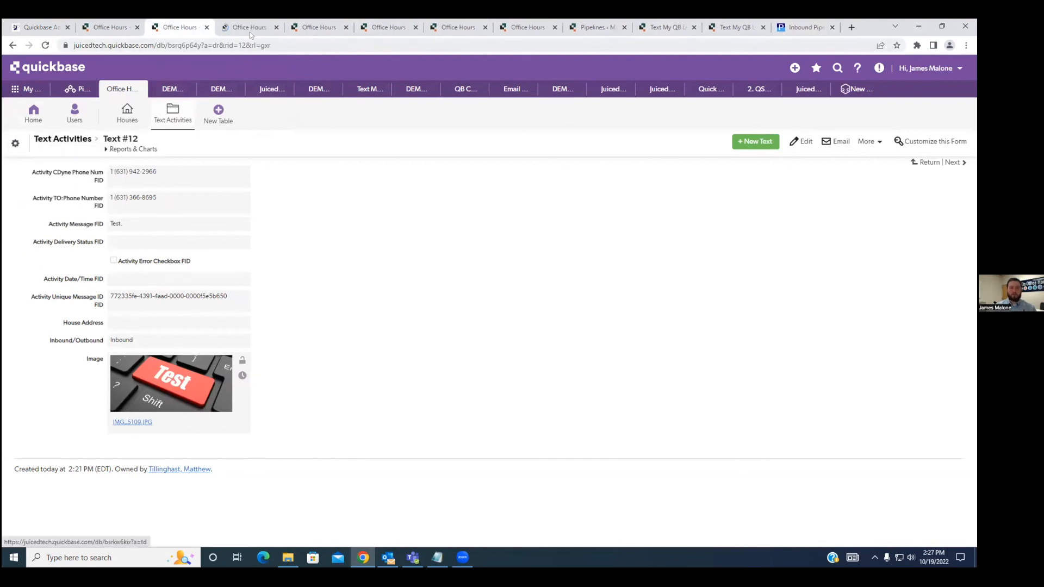
{"action": "left_click", "coordinate": [246, 28]}
{"action": "left_click", "coordinate": [46, 316]}
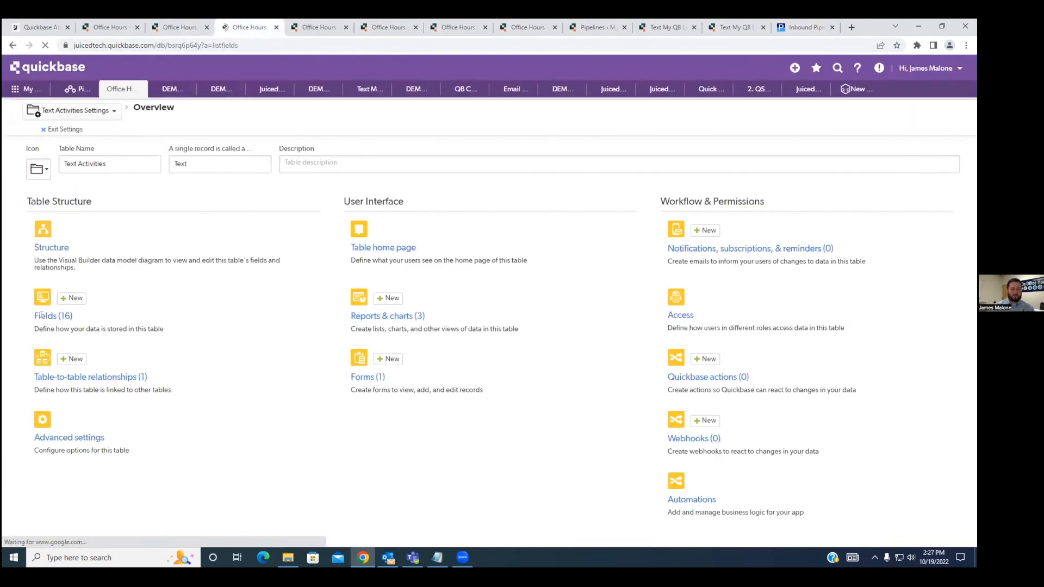
{"action": "mouse_move", "coordinate": [177, 349]}
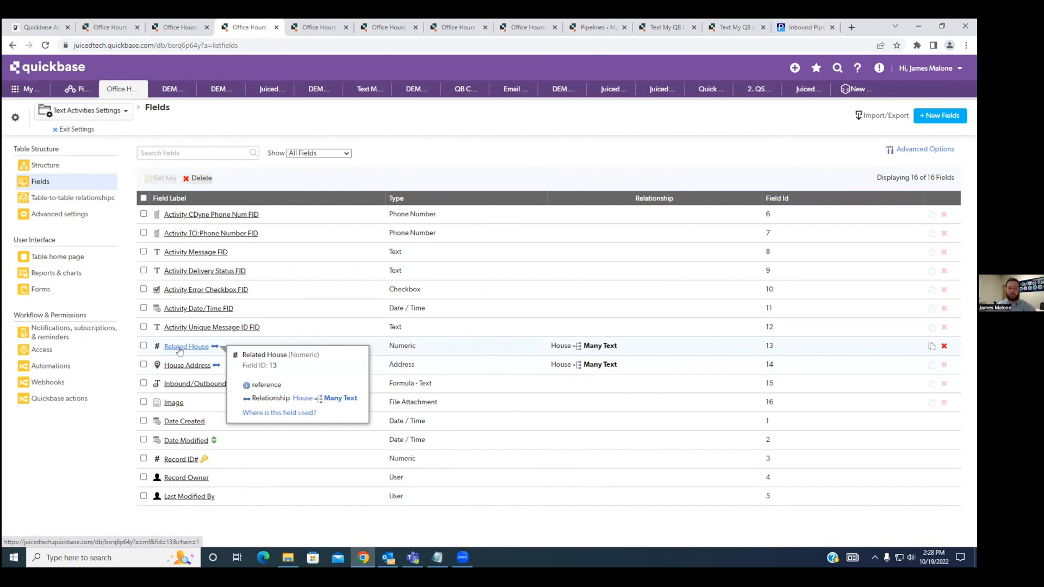
Return to the pipeline sample on the Inbound Pipeline help page and dismiss the Outlook notification.
{"action": "left_click", "coordinate": [806, 27]}
{"action": "scroll", "coordinate": [269, 360], "scroll_direction": "up", "scroll_amount": 1}
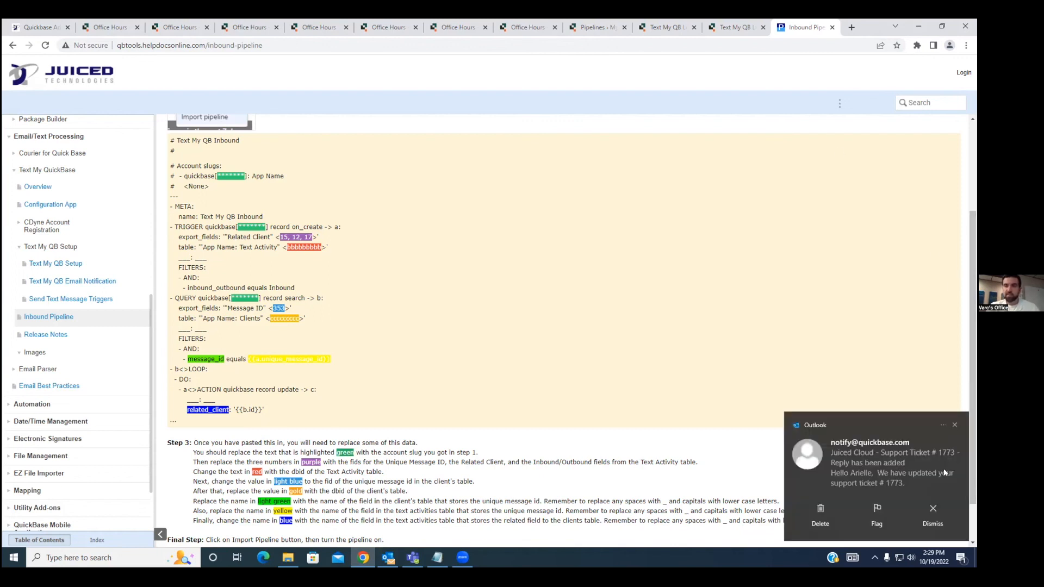
{"action": "left_click", "coordinate": [934, 513]}
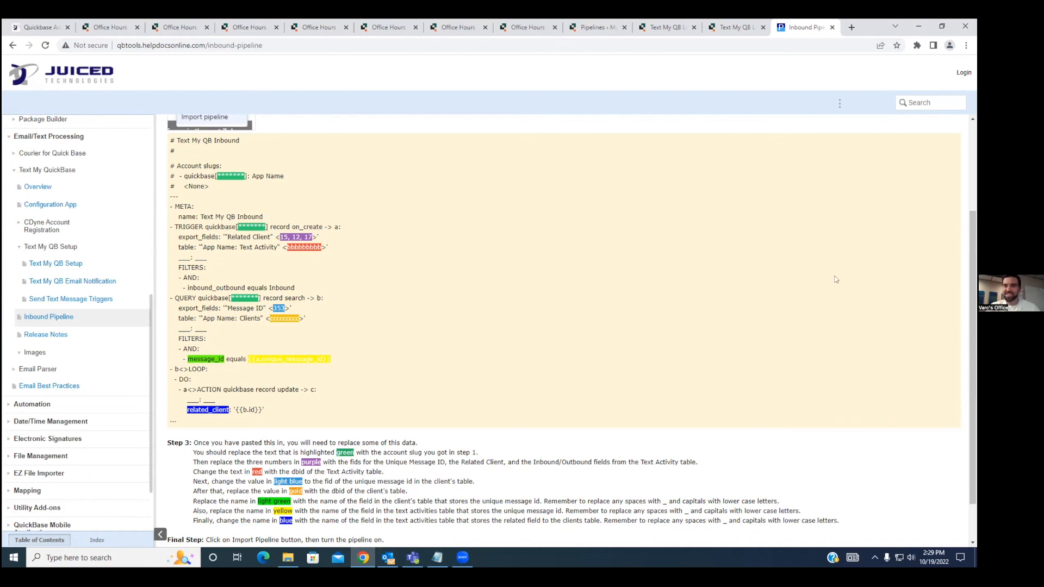